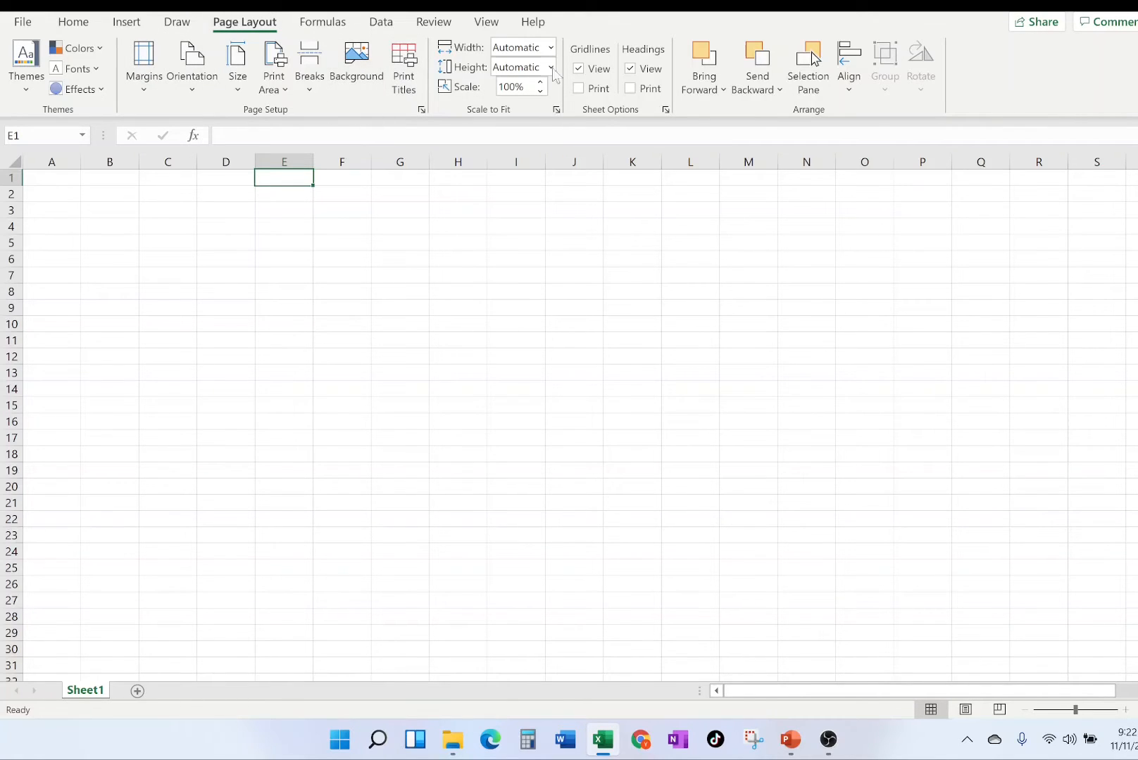
# Open the cell formatting dialog from the font settings and look through its Number, Alignment, Font and Border options.
pyautogui.click(82, 24)
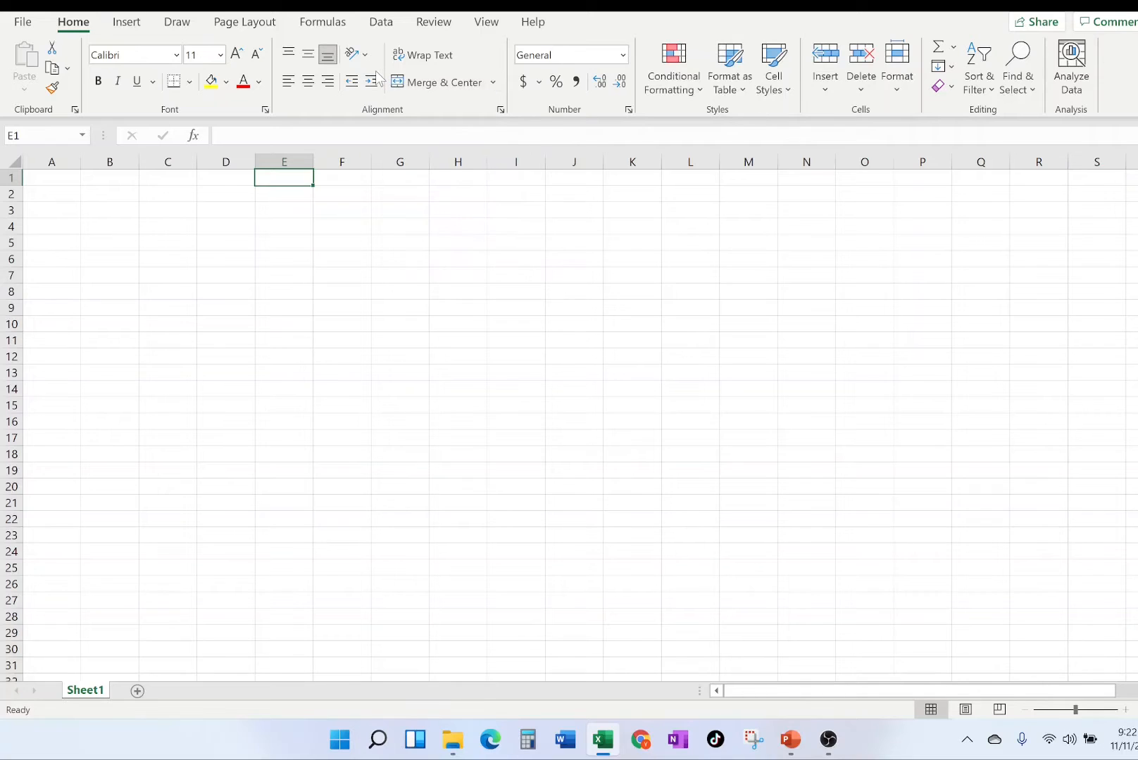
pyautogui.click(265, 110)
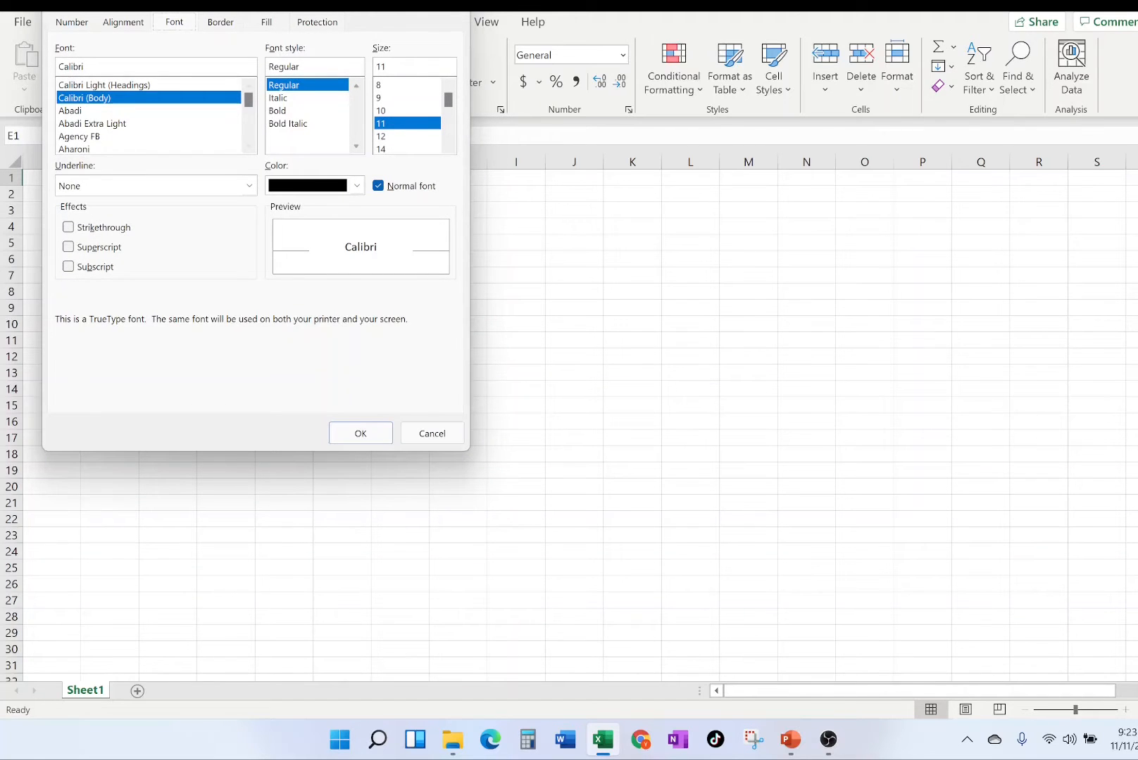
pyautogui.click(83, 21)
pyautogui.click(125, 23)
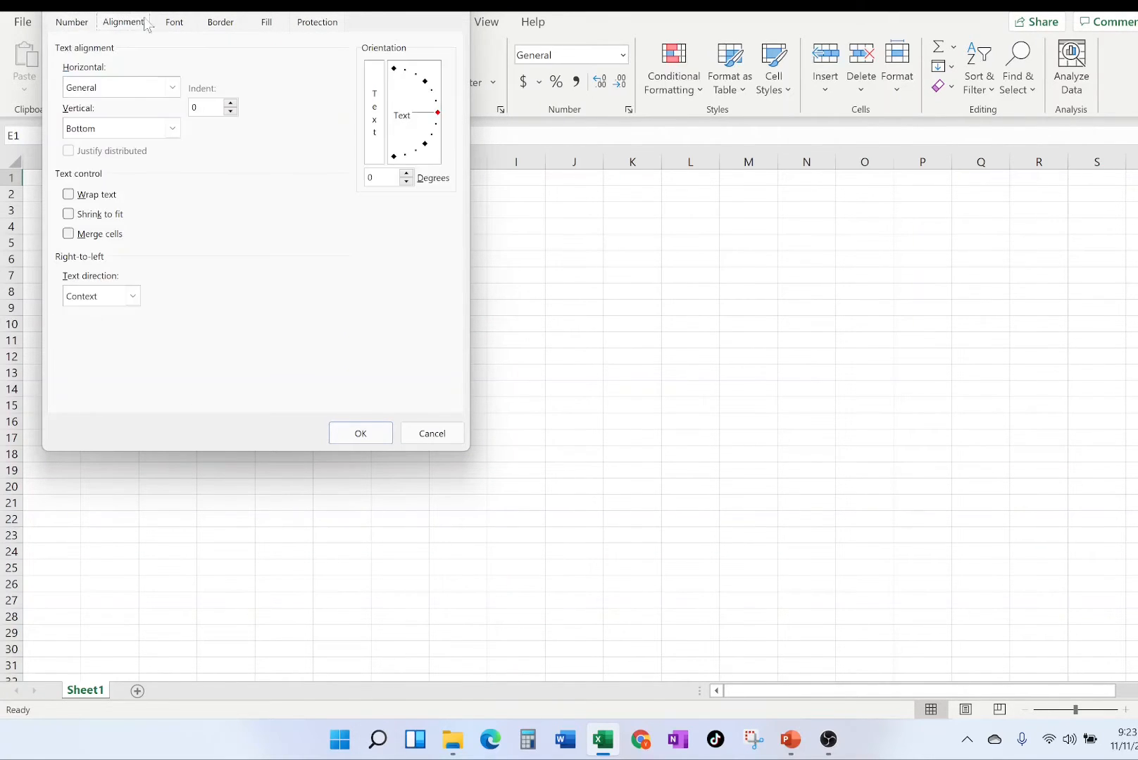
pyautogui.click(174, 23)
pyautogui.click(212, 24)
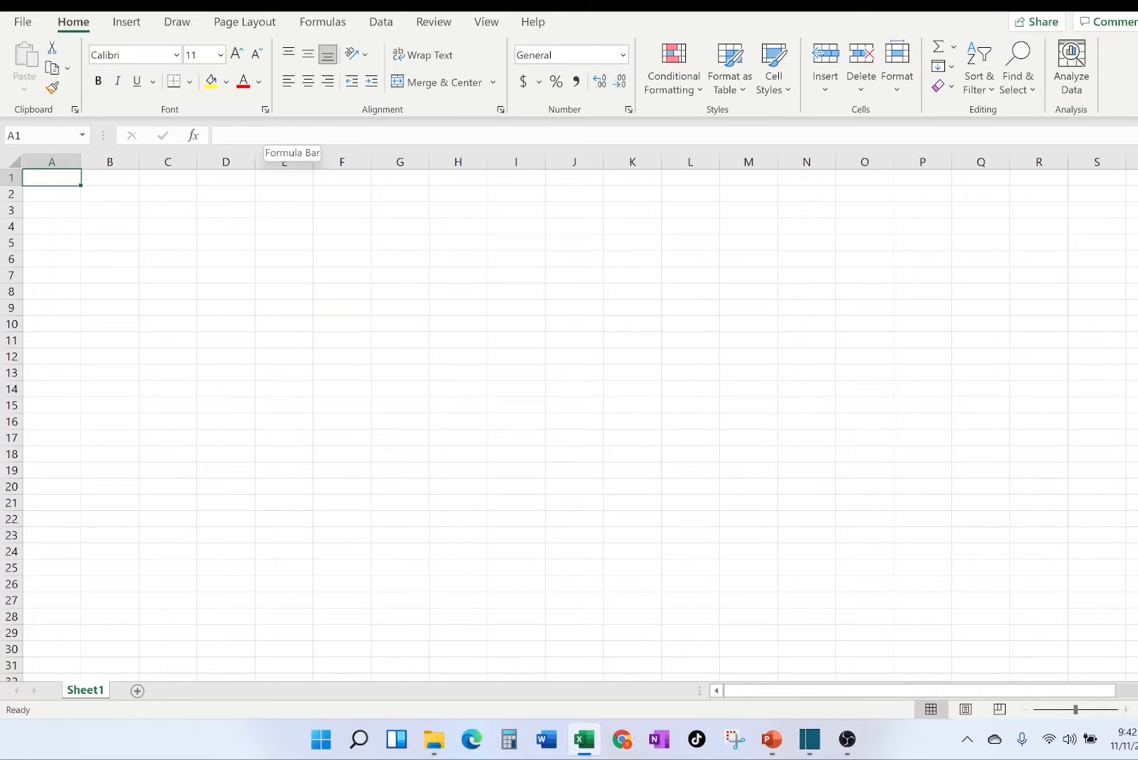
# Select the whole of column A, the whole of row 1 and cell A1 where they meet on Sheet1.
pyautogui.click(61, 160)
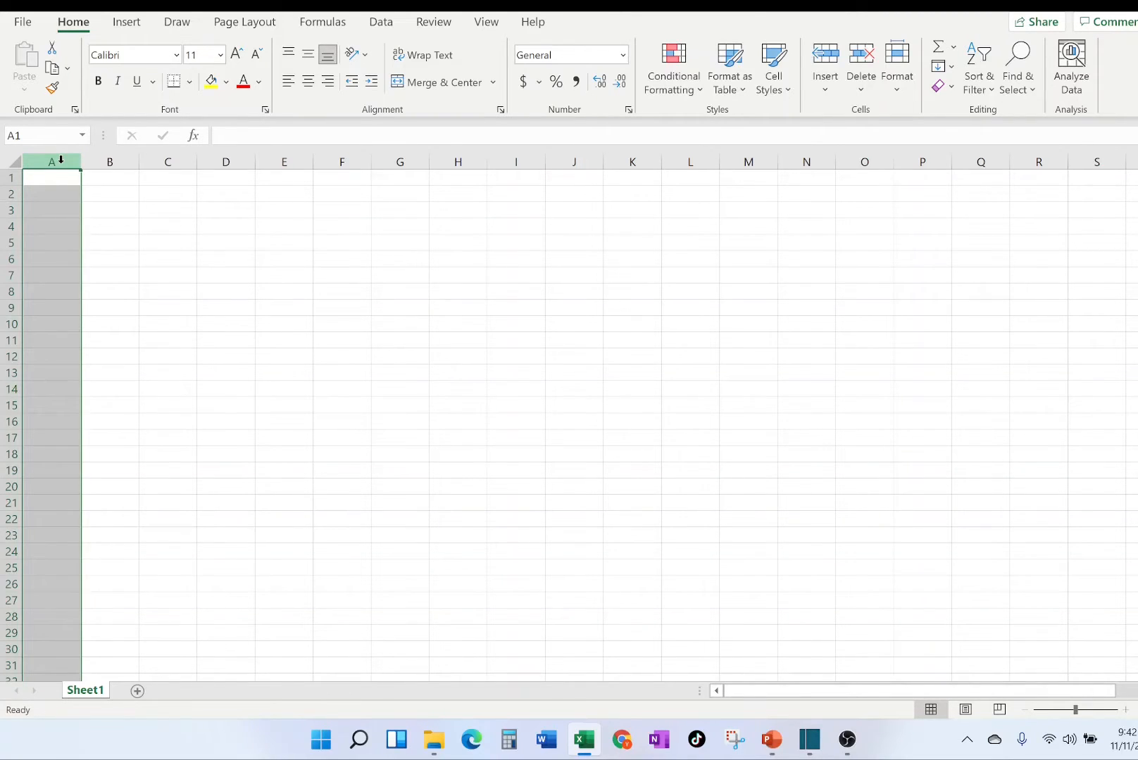
pyautogui.click(10, 176)
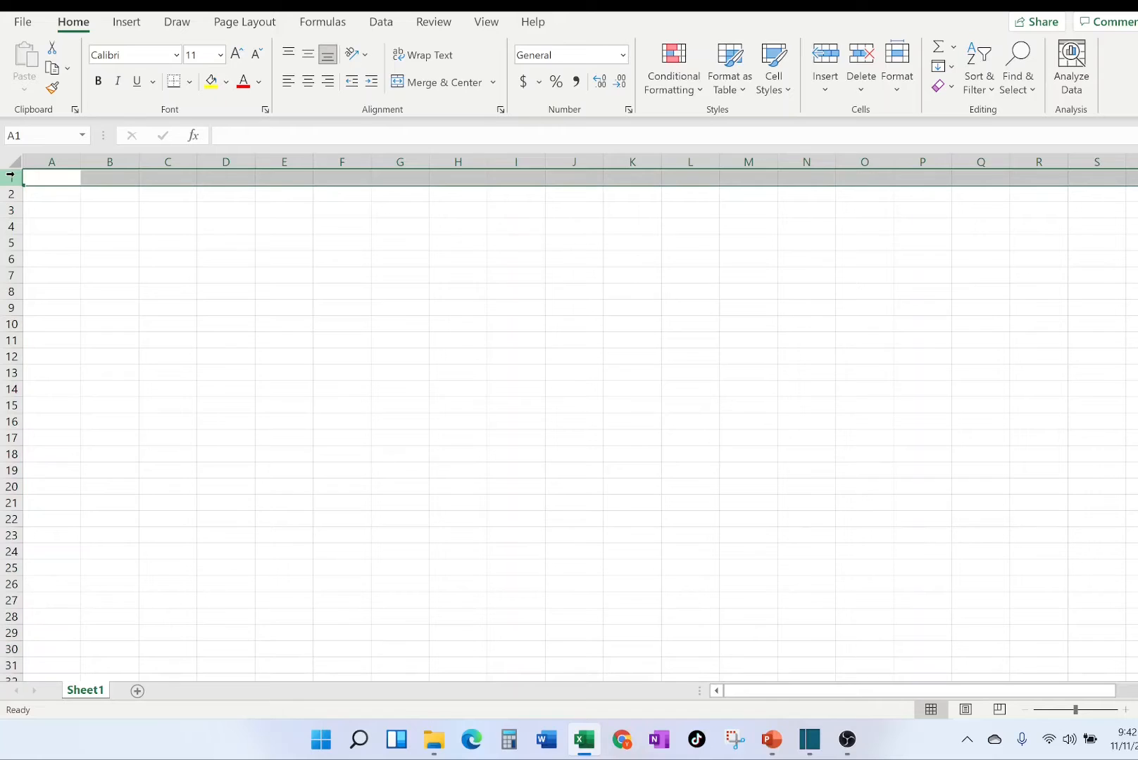
pyautogui.click(56, 177)
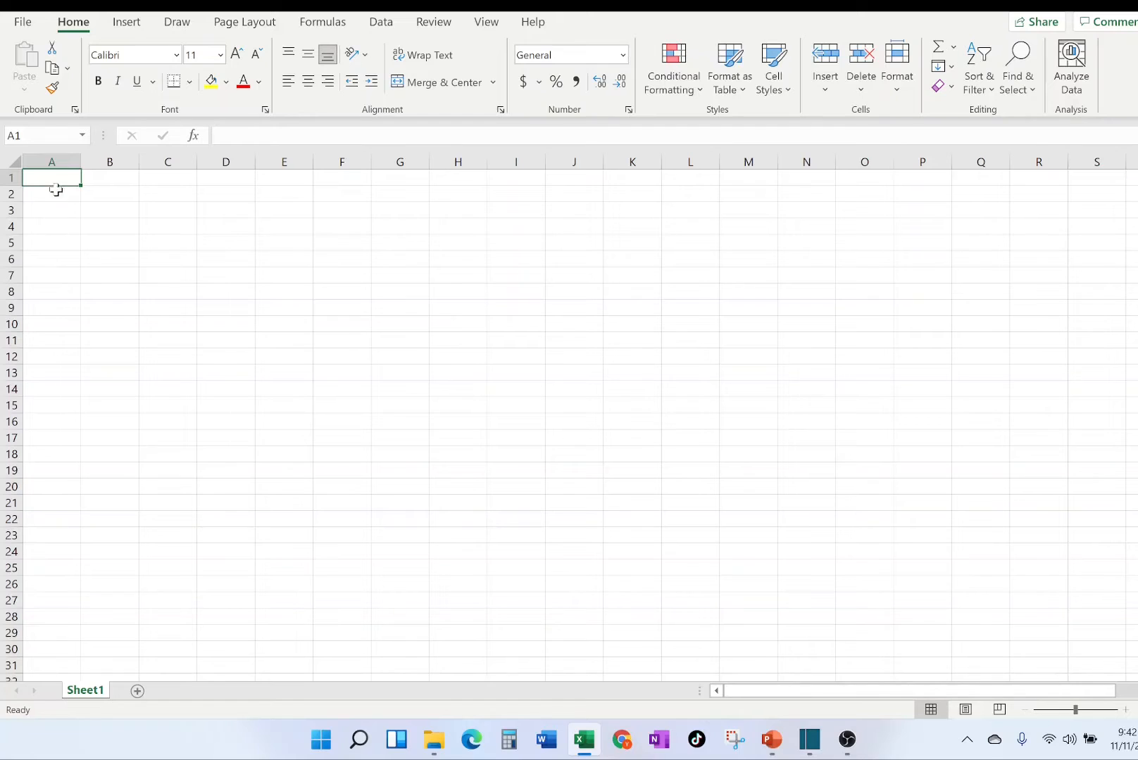
pyautogui.click(42, 162)
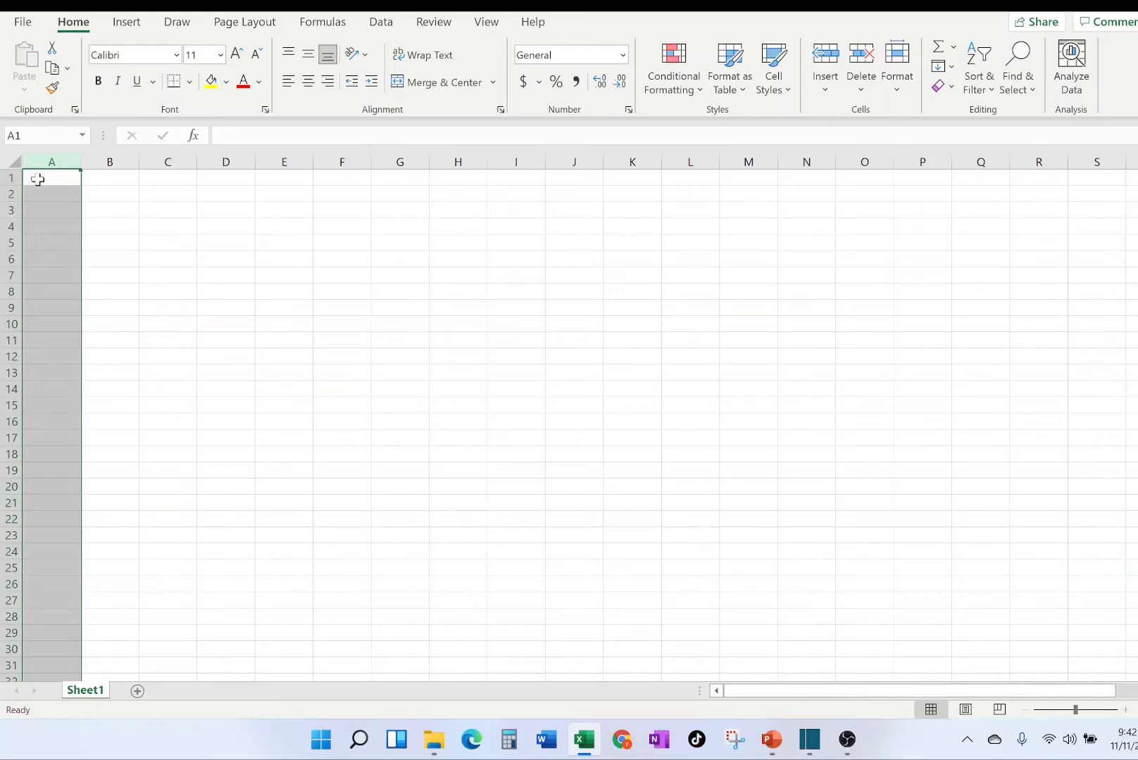
pyautogui.click(9, 176)
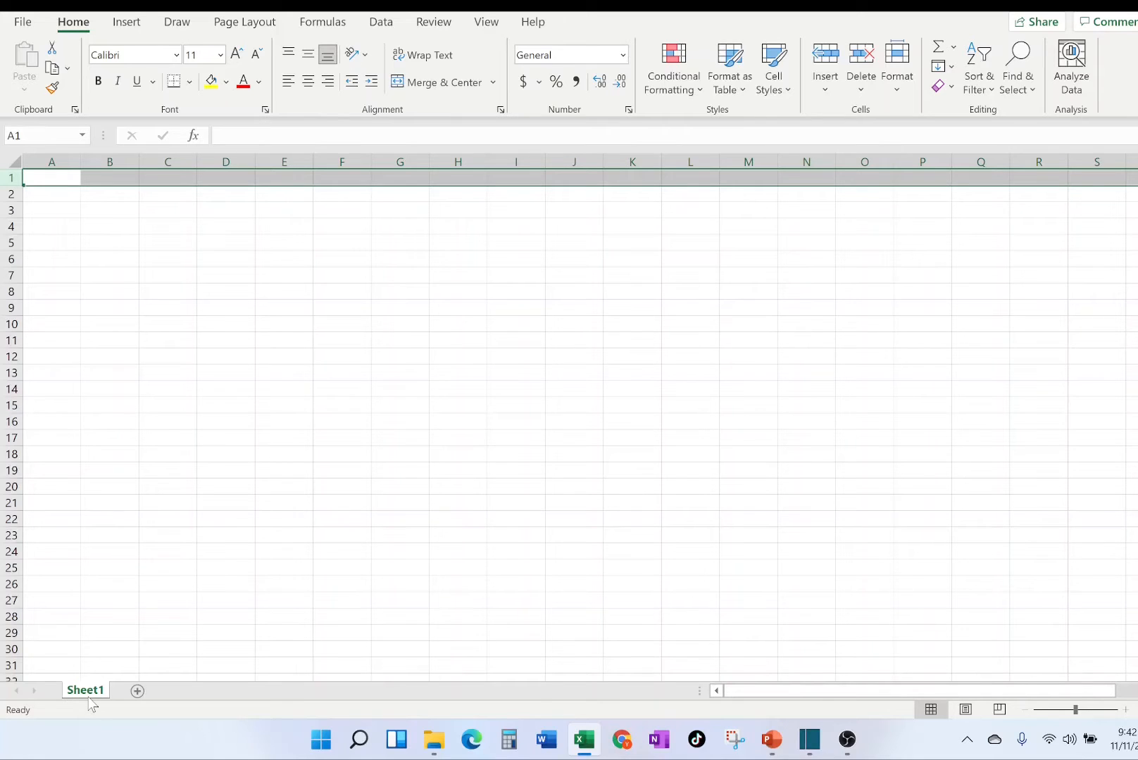
pyautogui.click(135, 374)
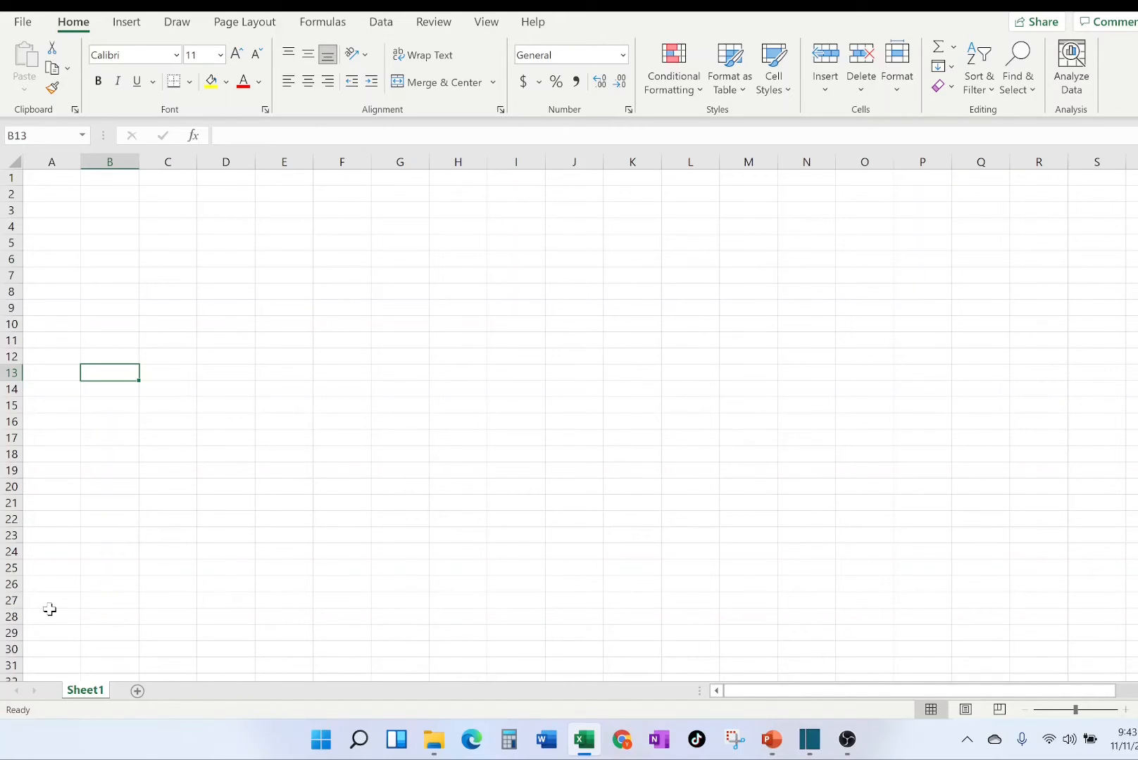
# Rename the worksheet Sheet1 as NameThatILike.
pyautogui.doubleClick(94, 694)
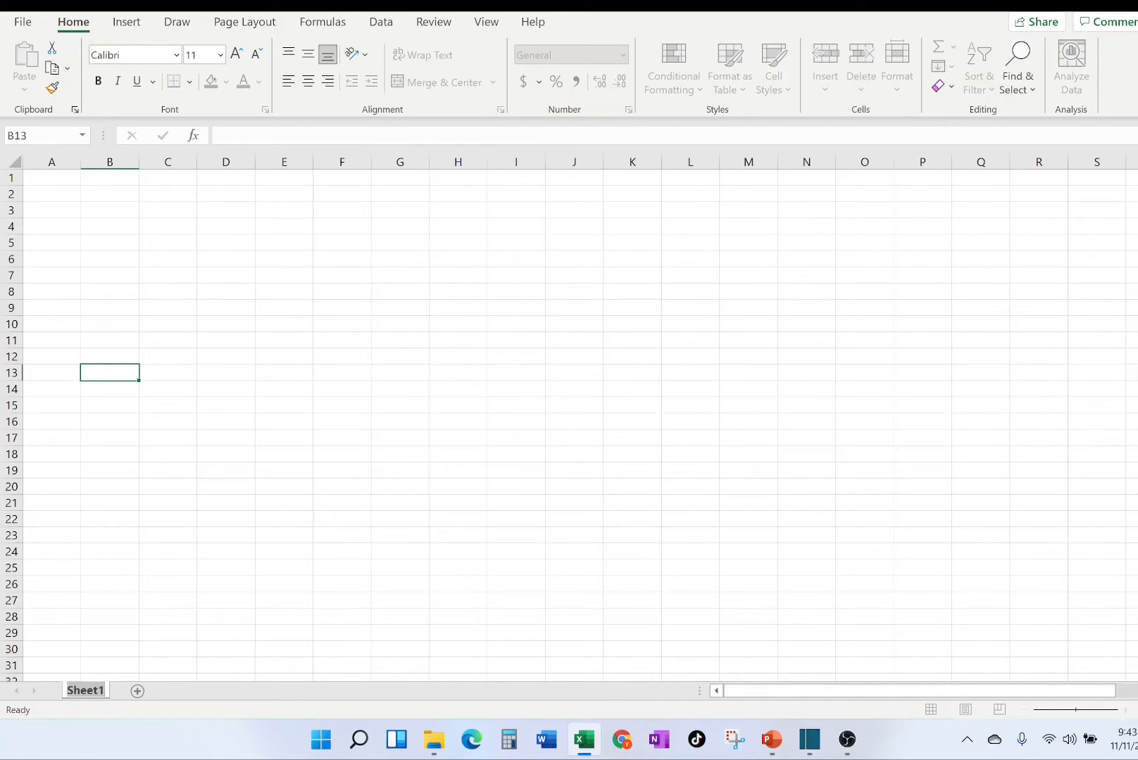
pyautogui.write('NameThatILike')
pyautogui.press('Return')
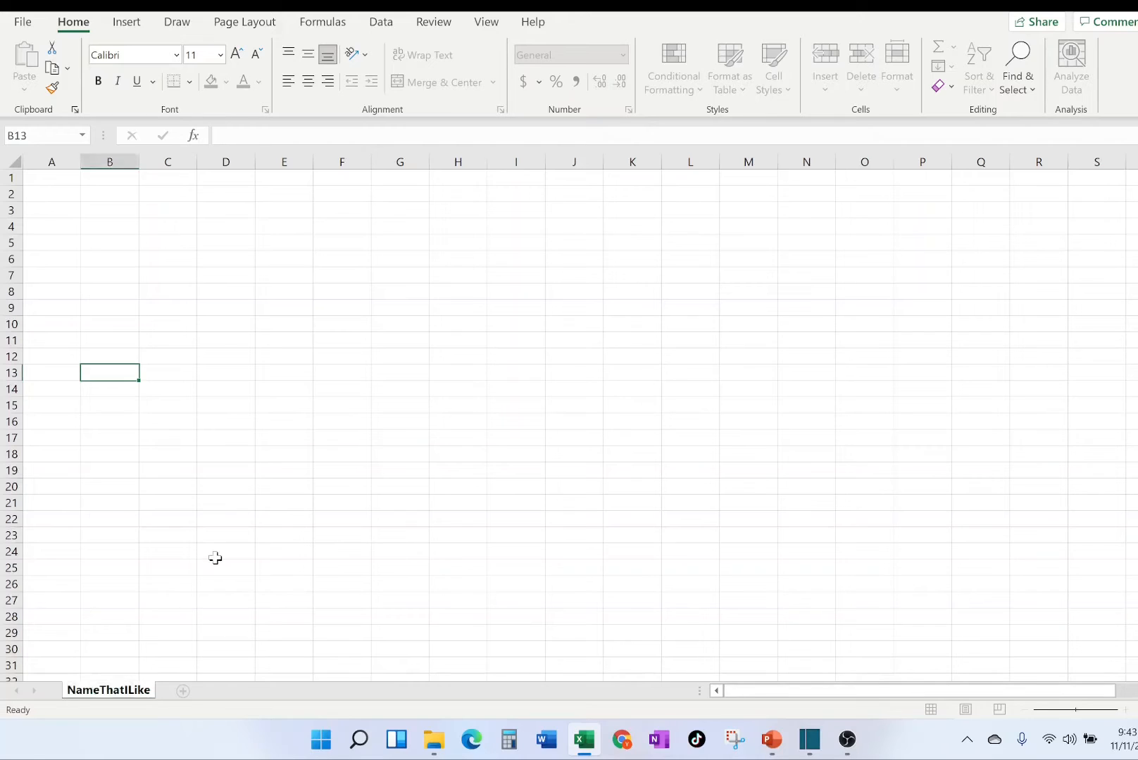
pyautogui.click(215, 557)
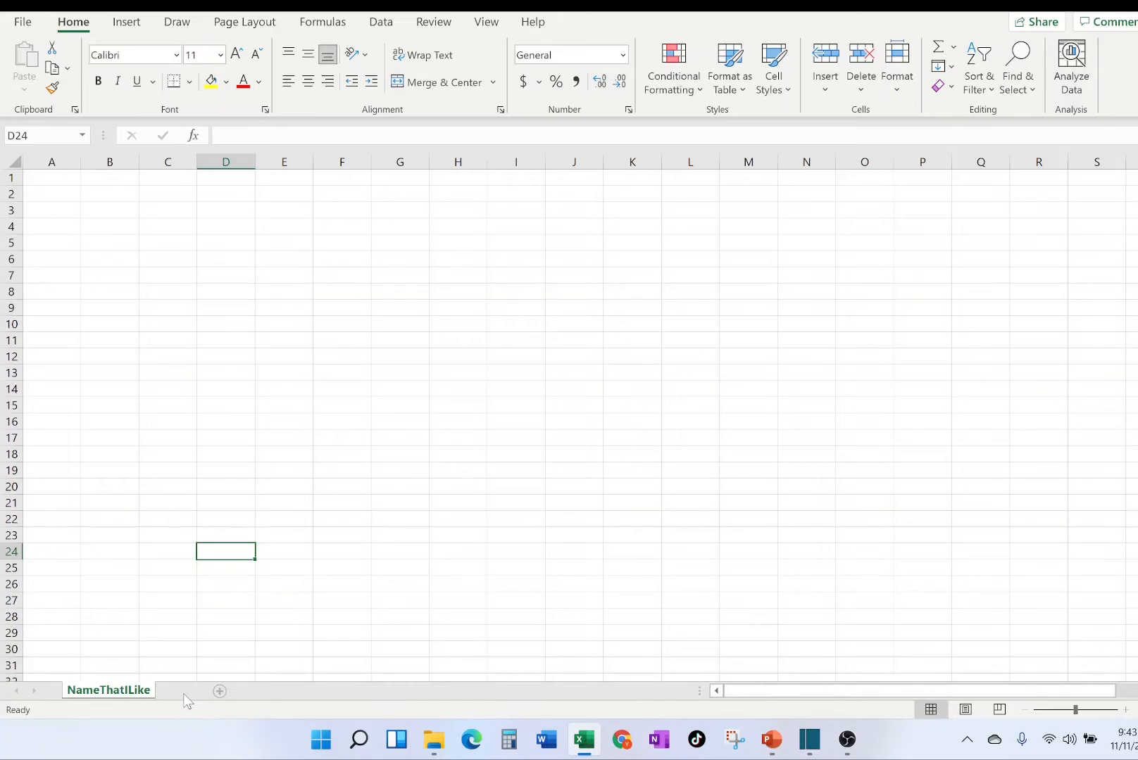
# Add three new worksheets to the workbook after NameThatILike.
pyautogui.click(183, 692)
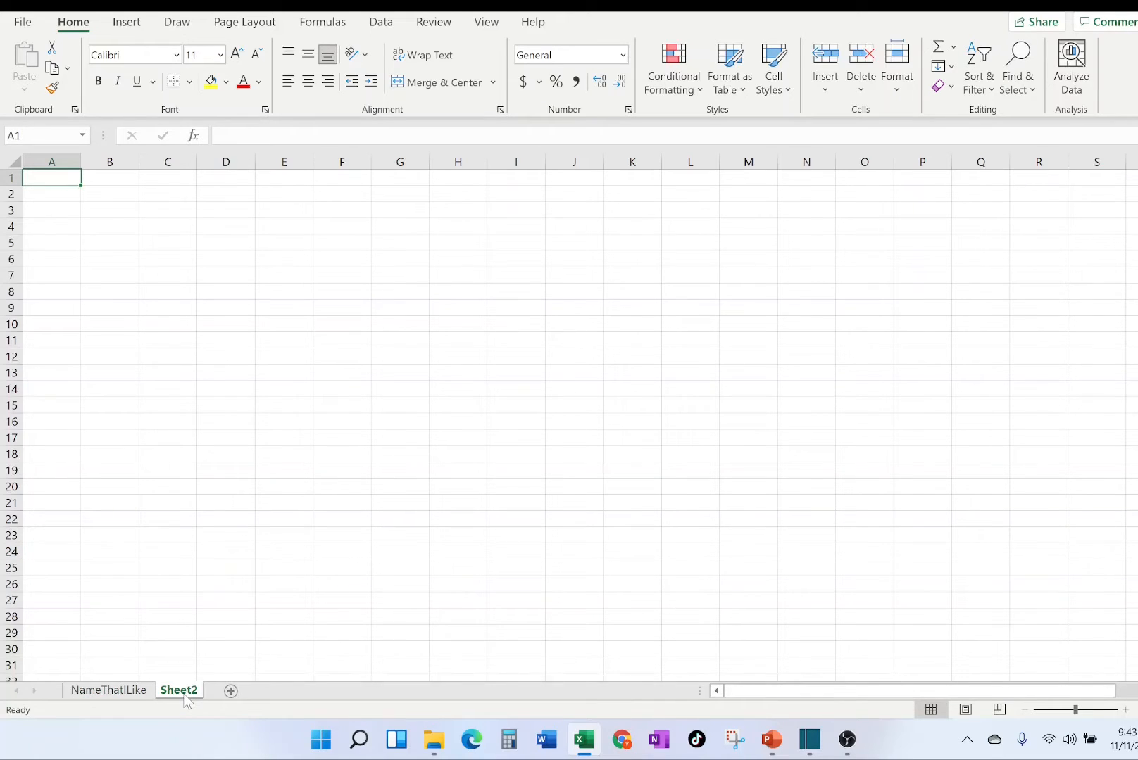
pyautogui.click(232, 692)
pyautogui.click(279, 693)
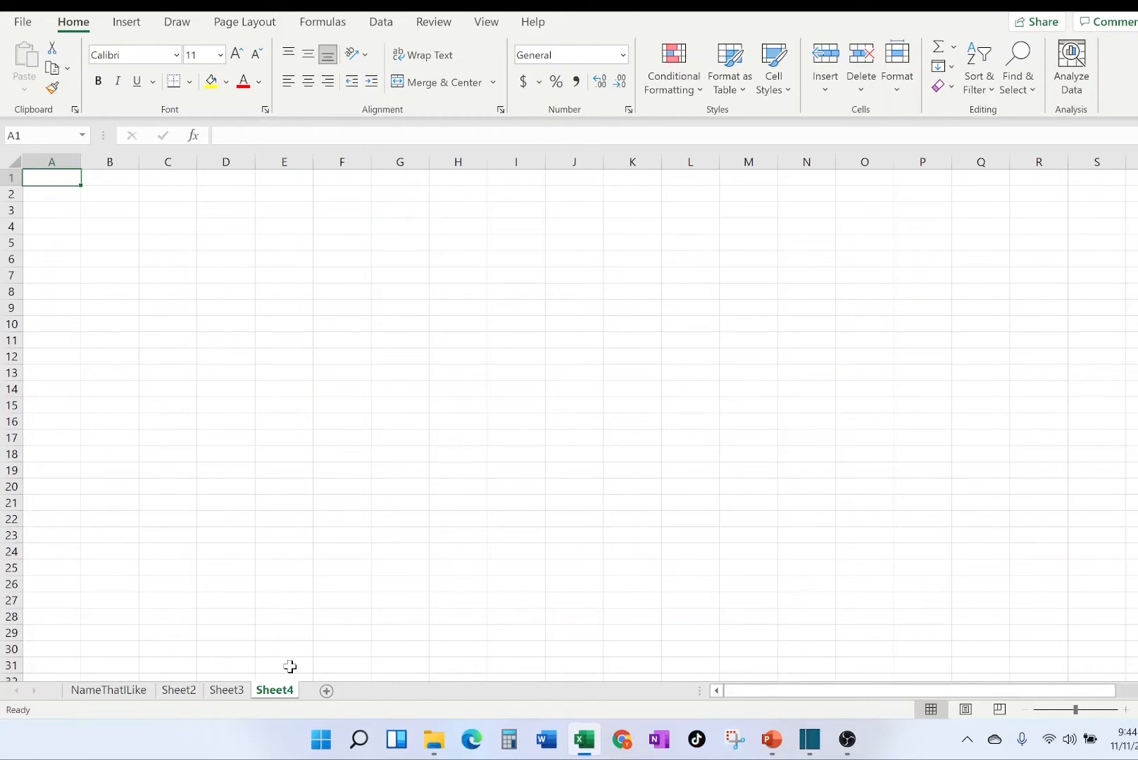
# Rename the worksheet Sheet2 as Name.
pyautogui.click(184, 694)
pyautogui.doubleClick(176, 693)
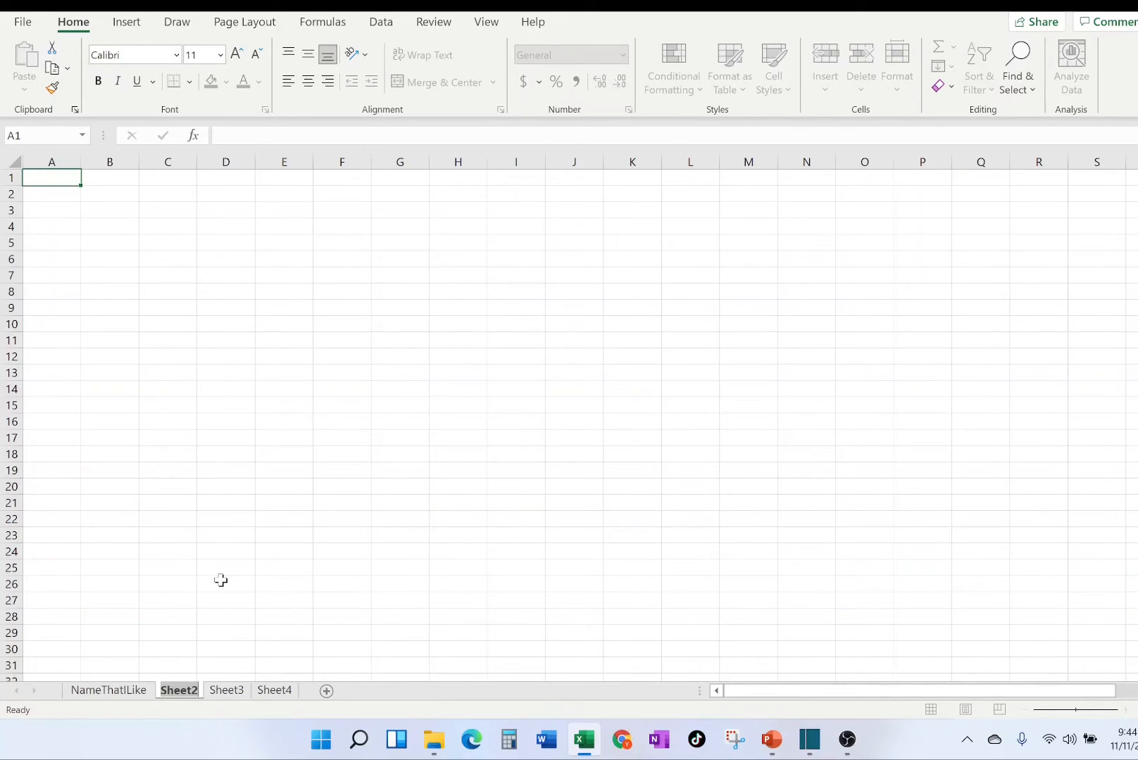
pyautogui.write('Name')
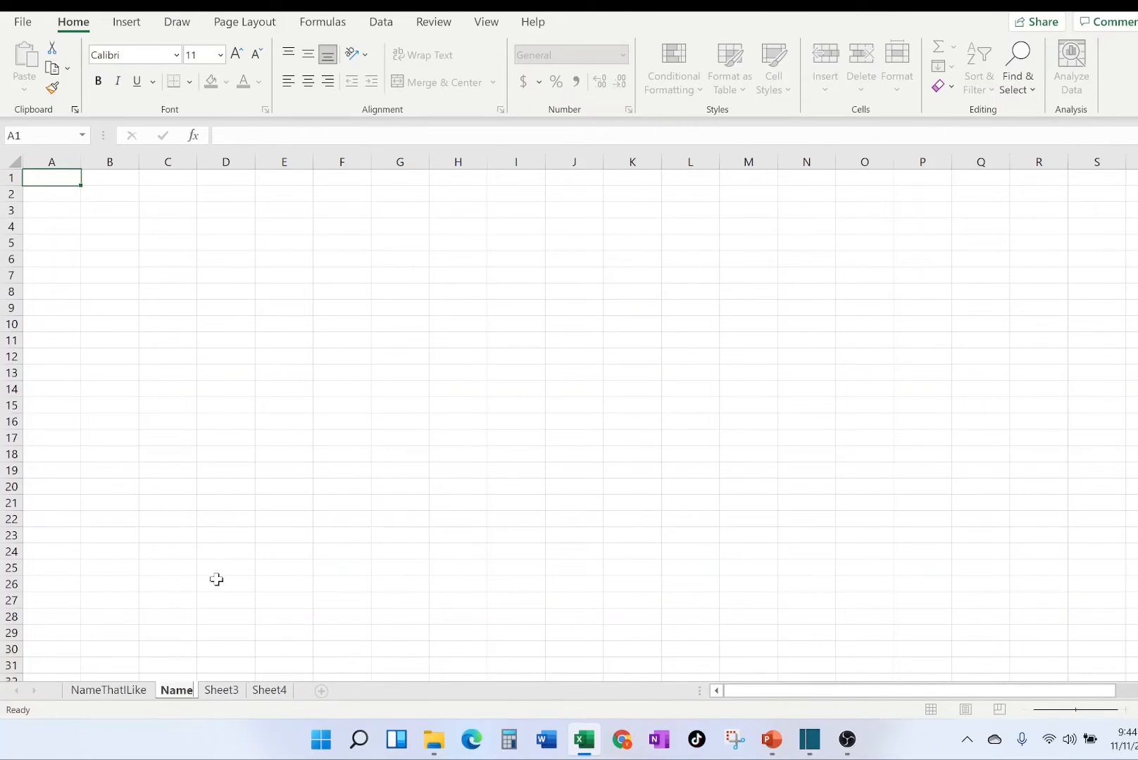
pyautogui.click(219, 582)
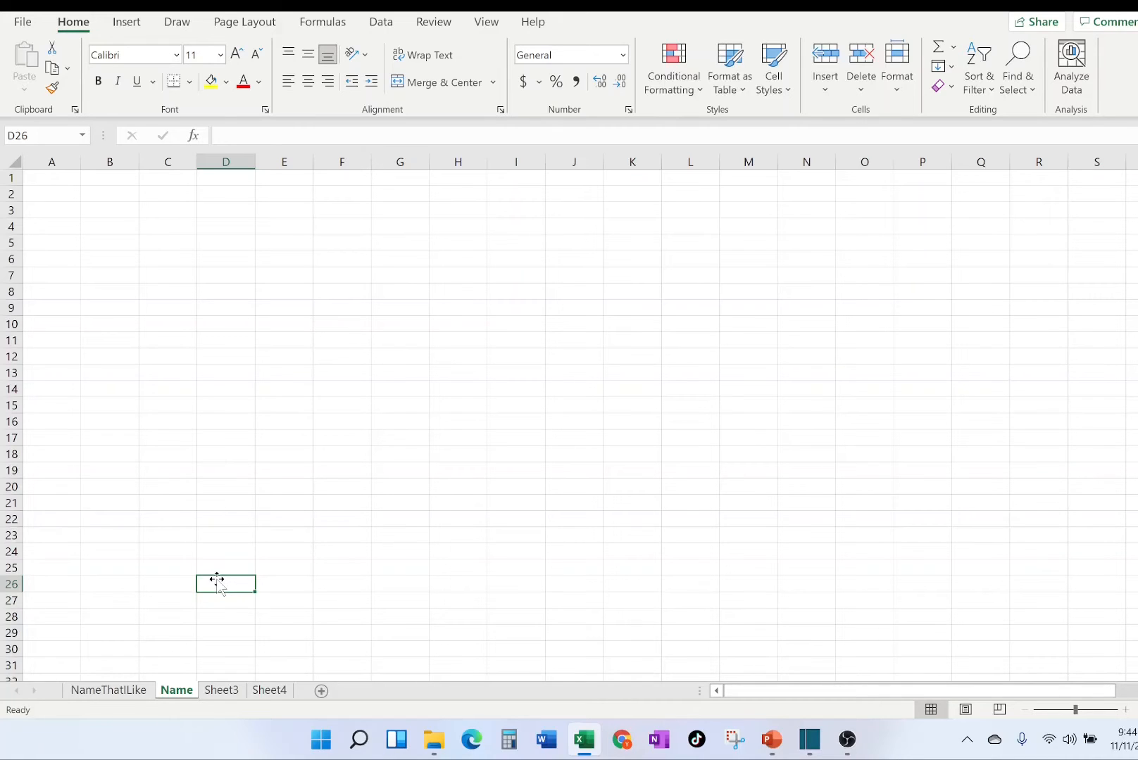
# On the Name sheet, select cells A1 and B1, the entire column A and the entire row 1 in turn.
pyautogui.click(52, 179)
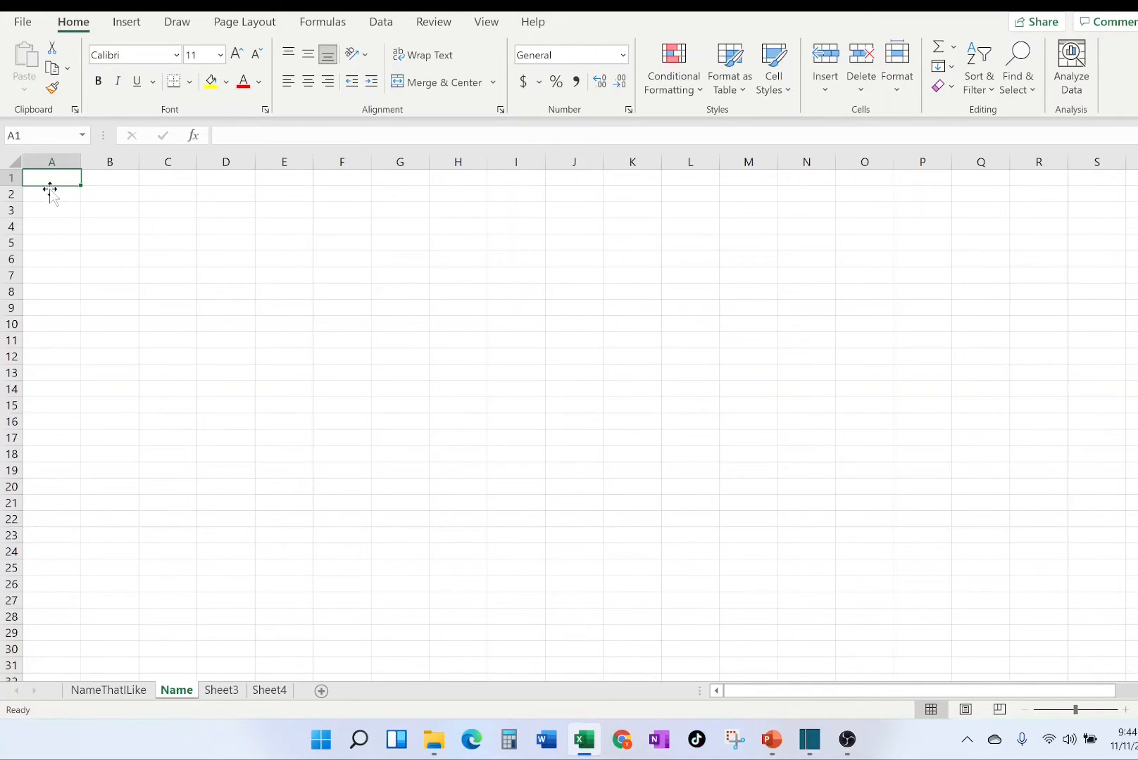
pyautogui.click(105, 180)
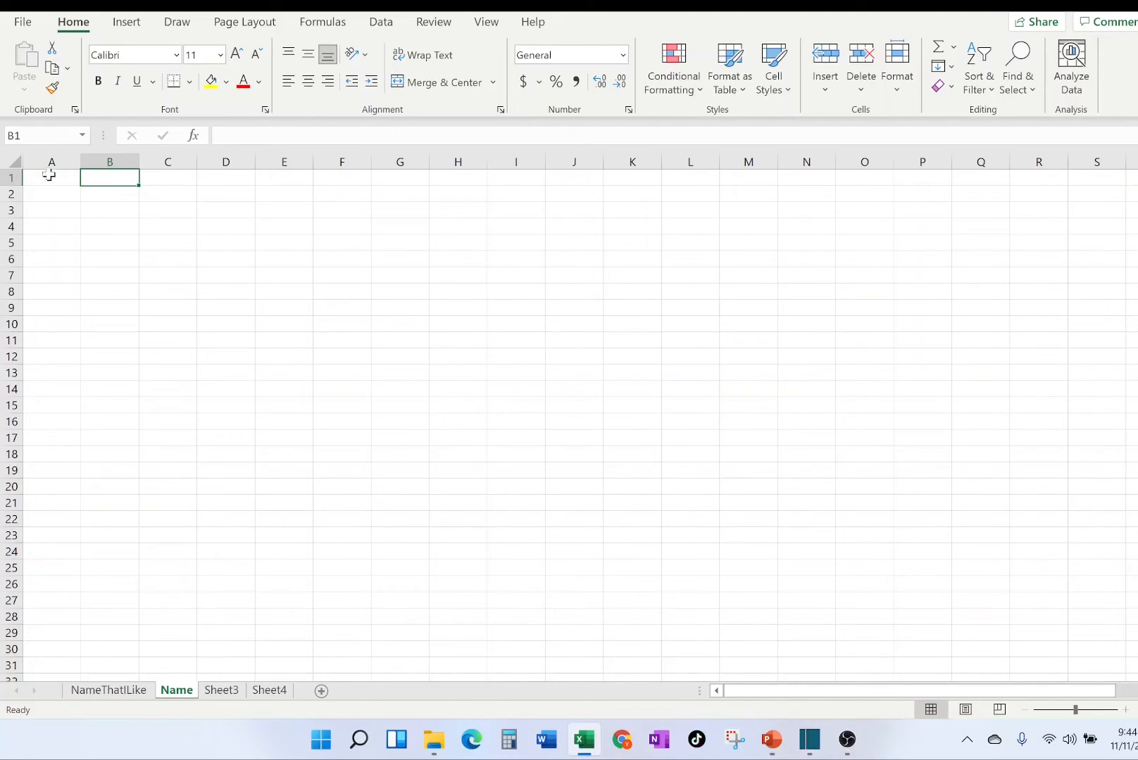
pyautogui.click(46, 180)
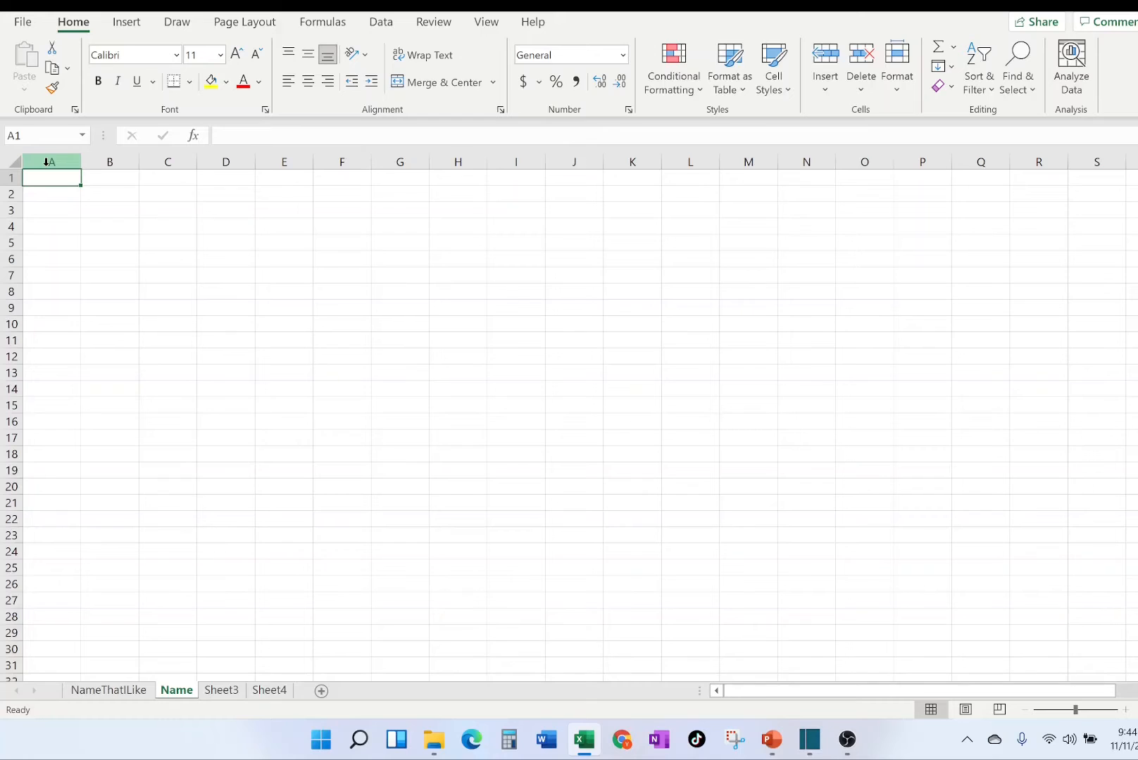
pyautogui.click(46, 162)
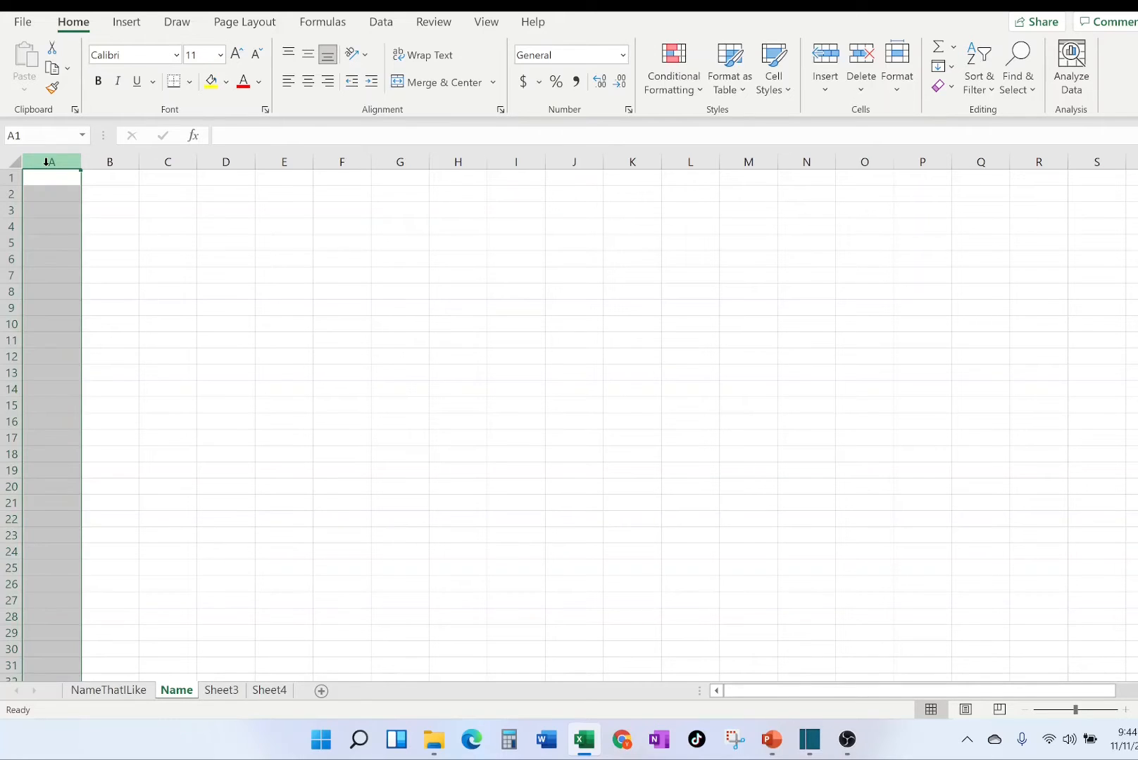
pyautogui.click(7, 178)
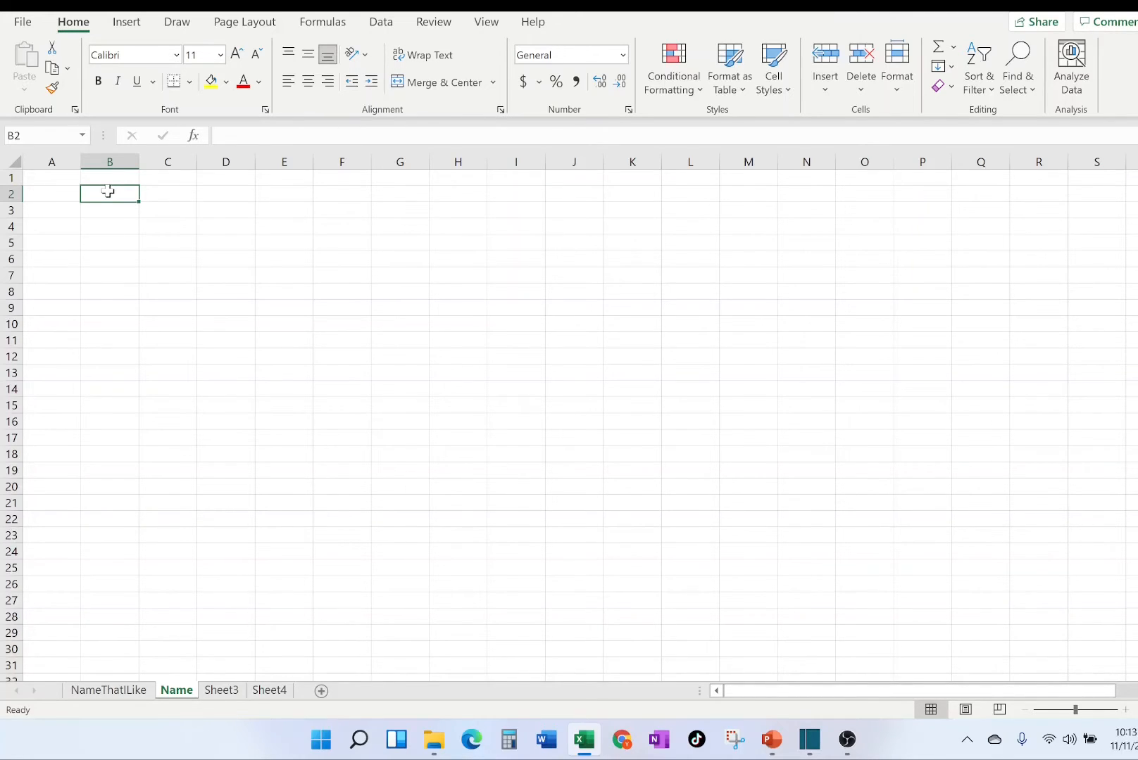
# Enter the text letters in cell C2 and the number 34.21 in cell D2 of the Name sheet.
pyautogui.click(182, 193)
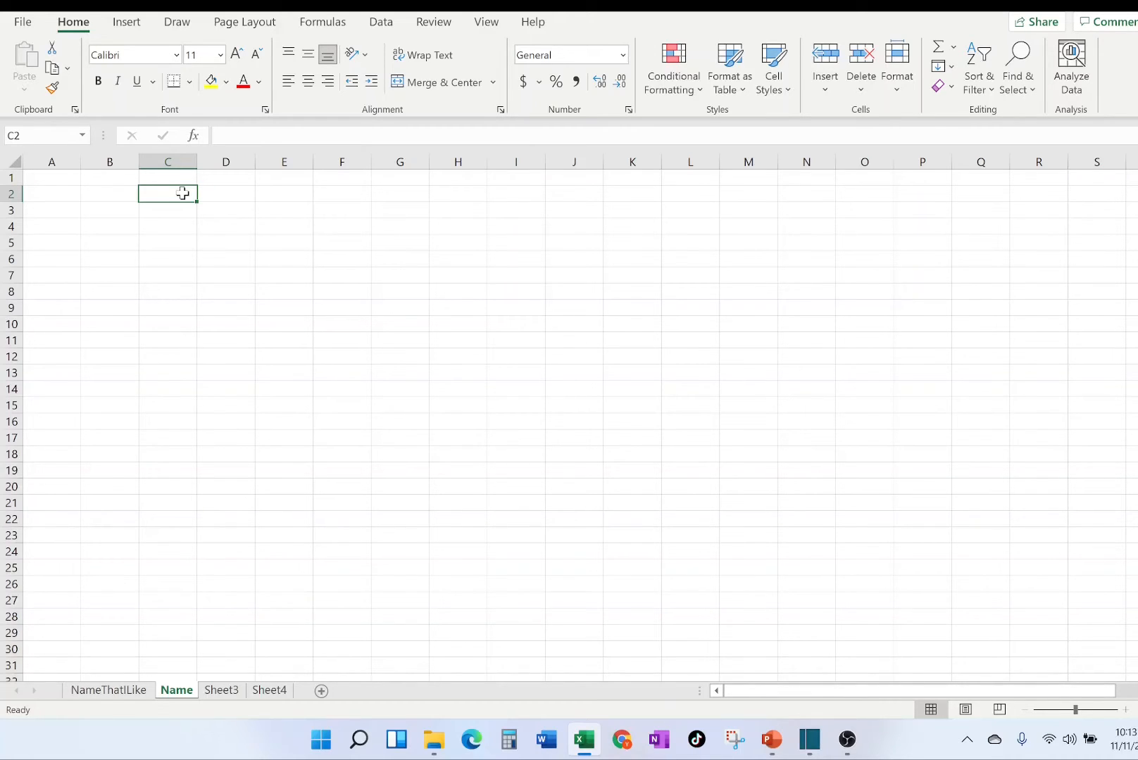
pyautogui.write('letters')
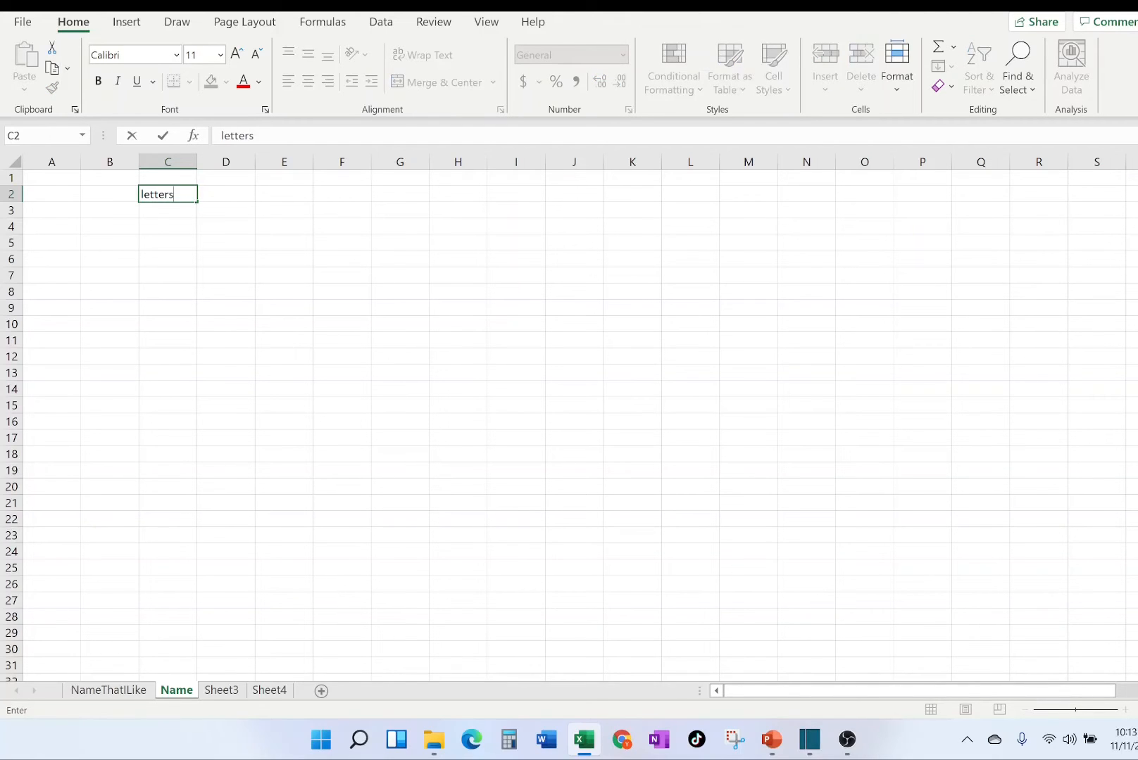
pyautogui.press('Tab')
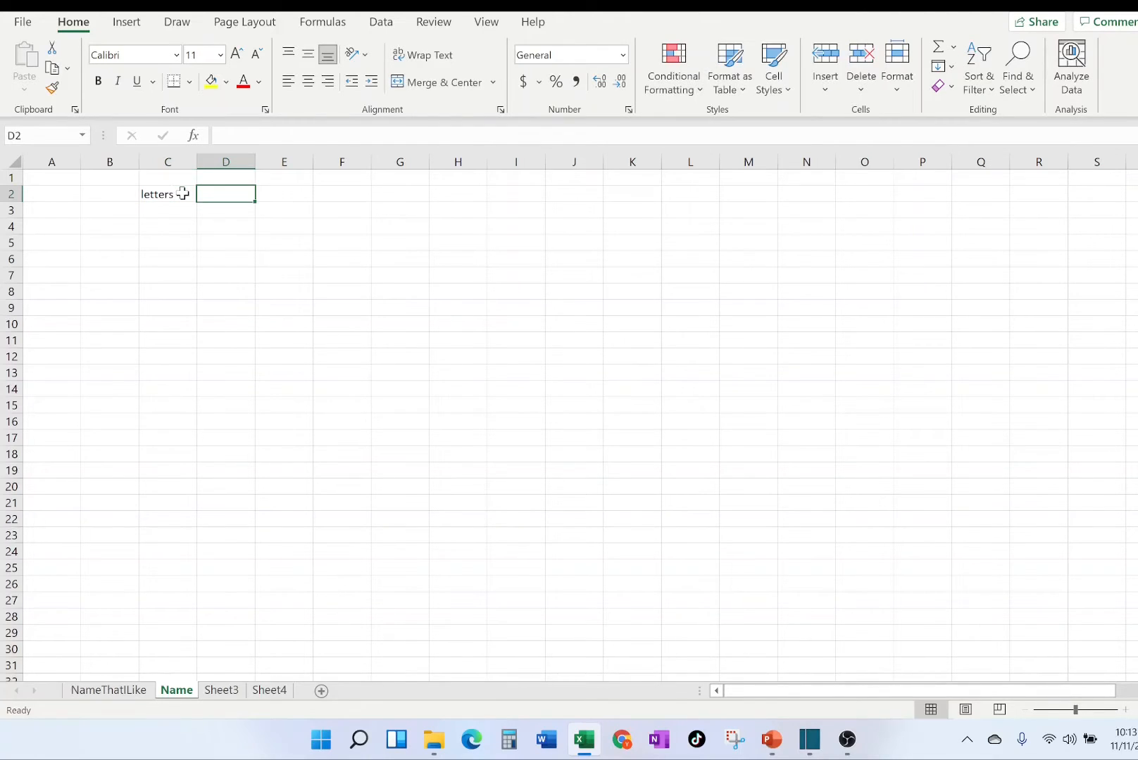
pyautogui.write('34.')
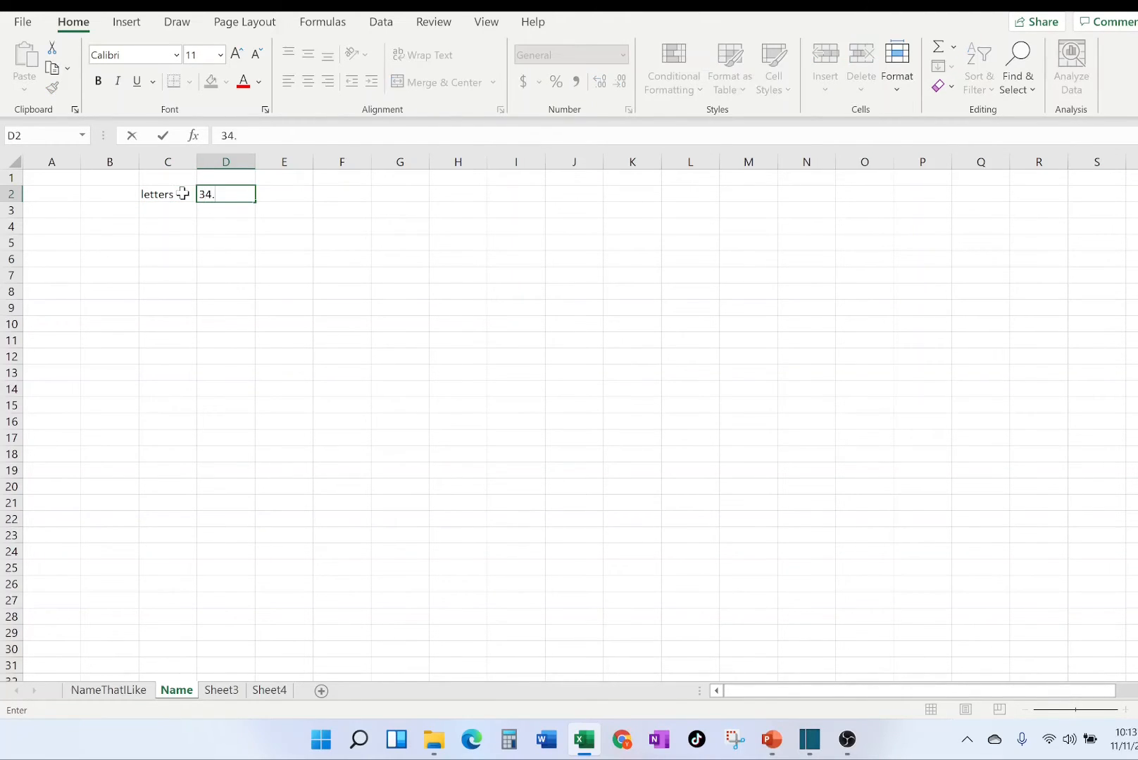
pyautogui.write('21')
pyautogui.press('Return')
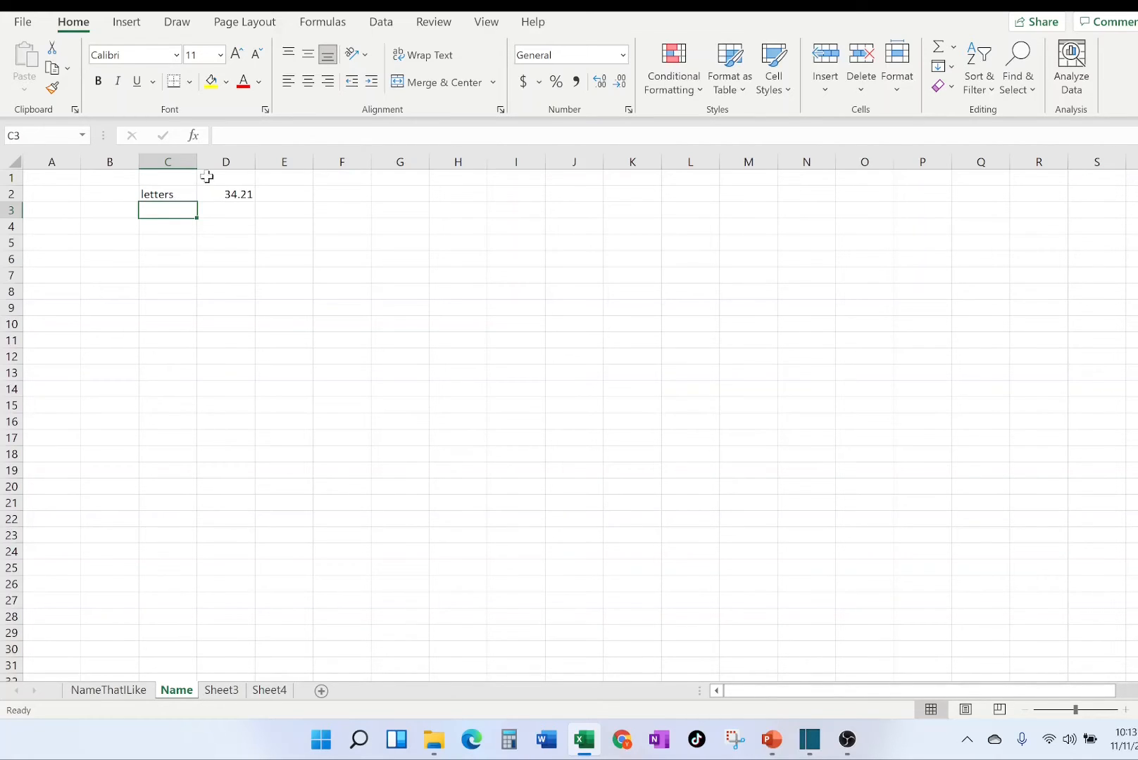
# Enter the number 34 in cell C5 and move the selection from it down to C6.
pyautogui.click(173, 242)
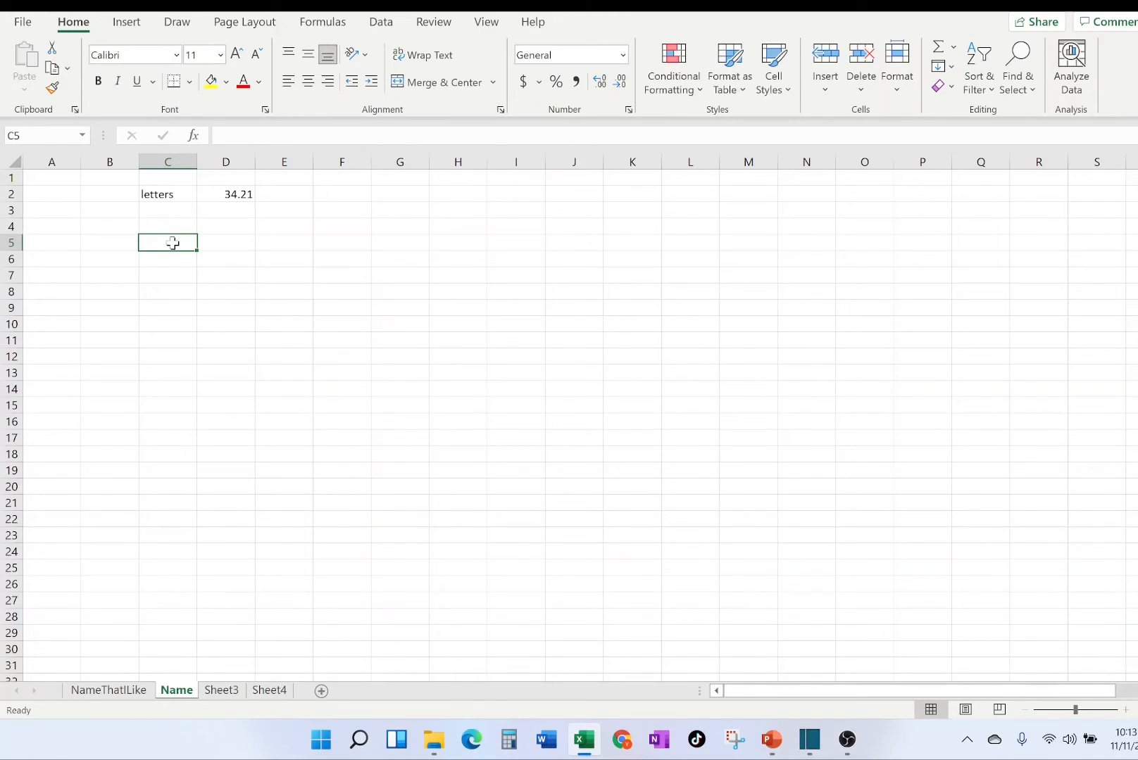
pyautogui.write('34')
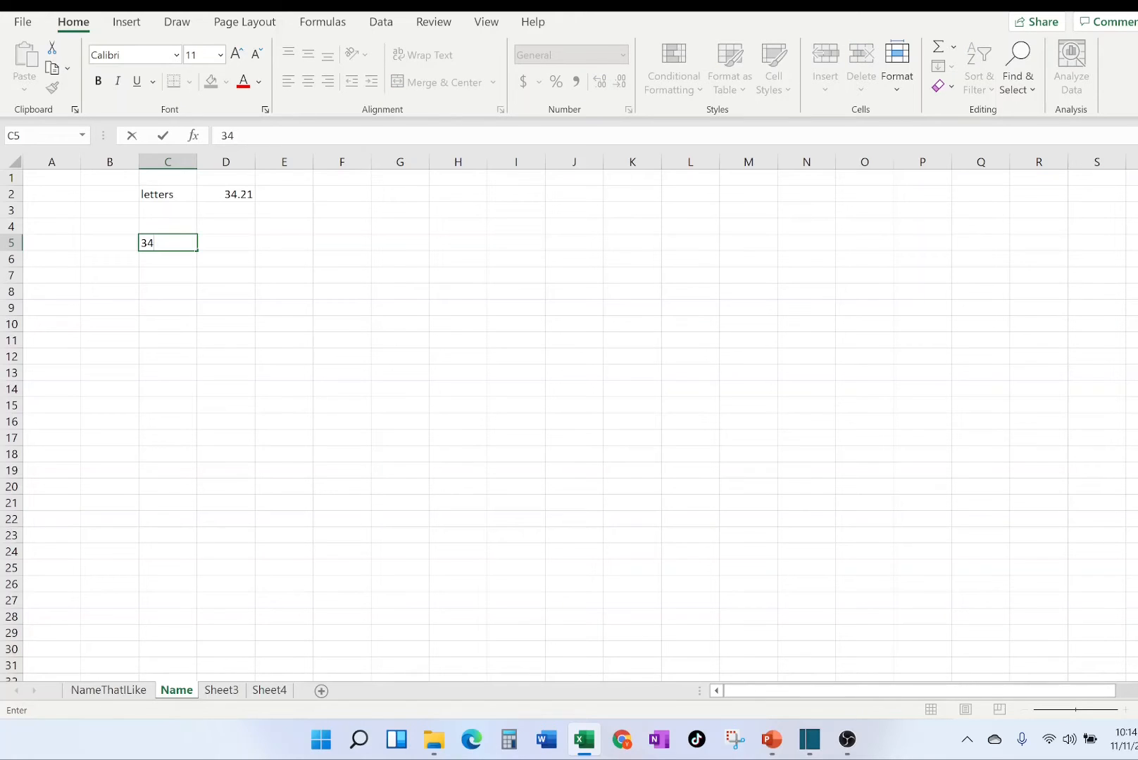
pyautogui.press('Return')
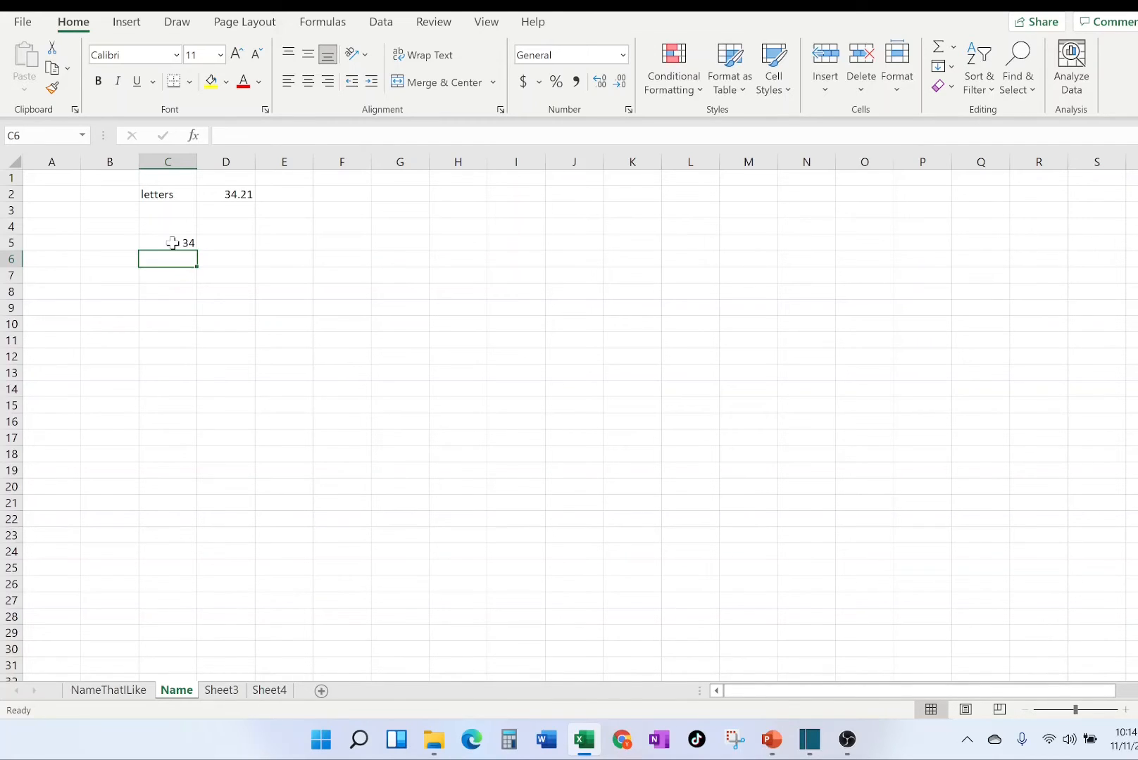
pyautogui.click(173, 243)
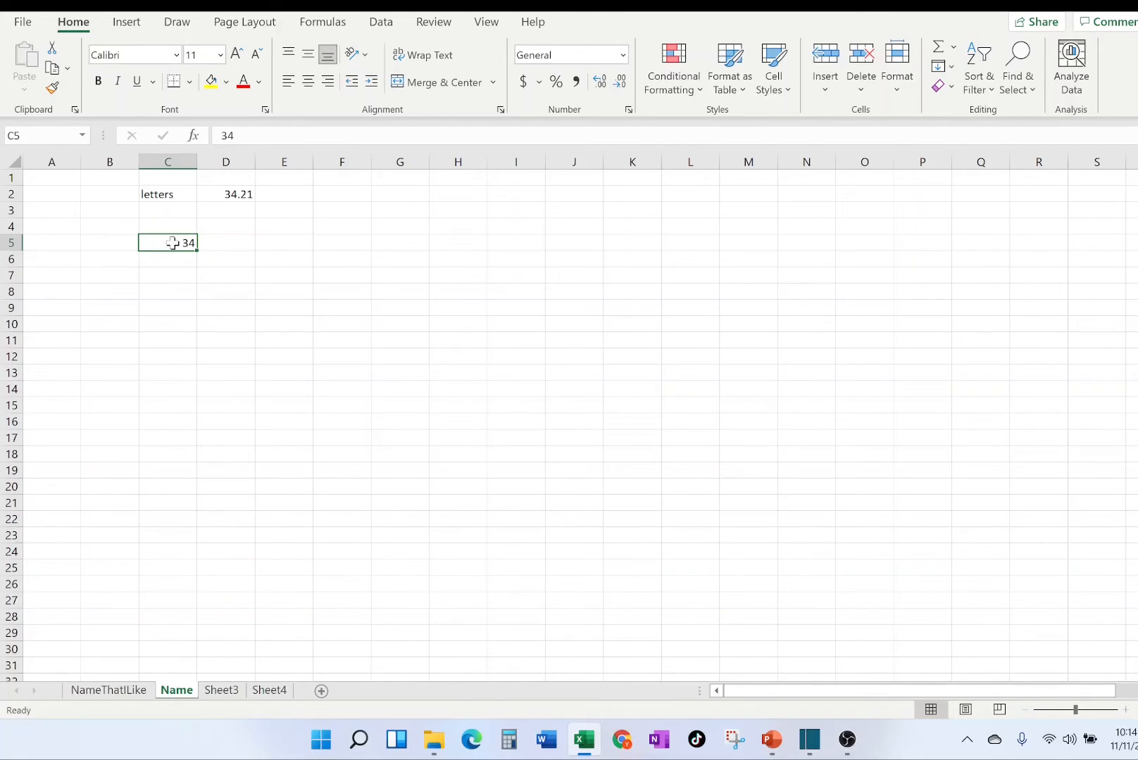
pyautogui.press('Return')
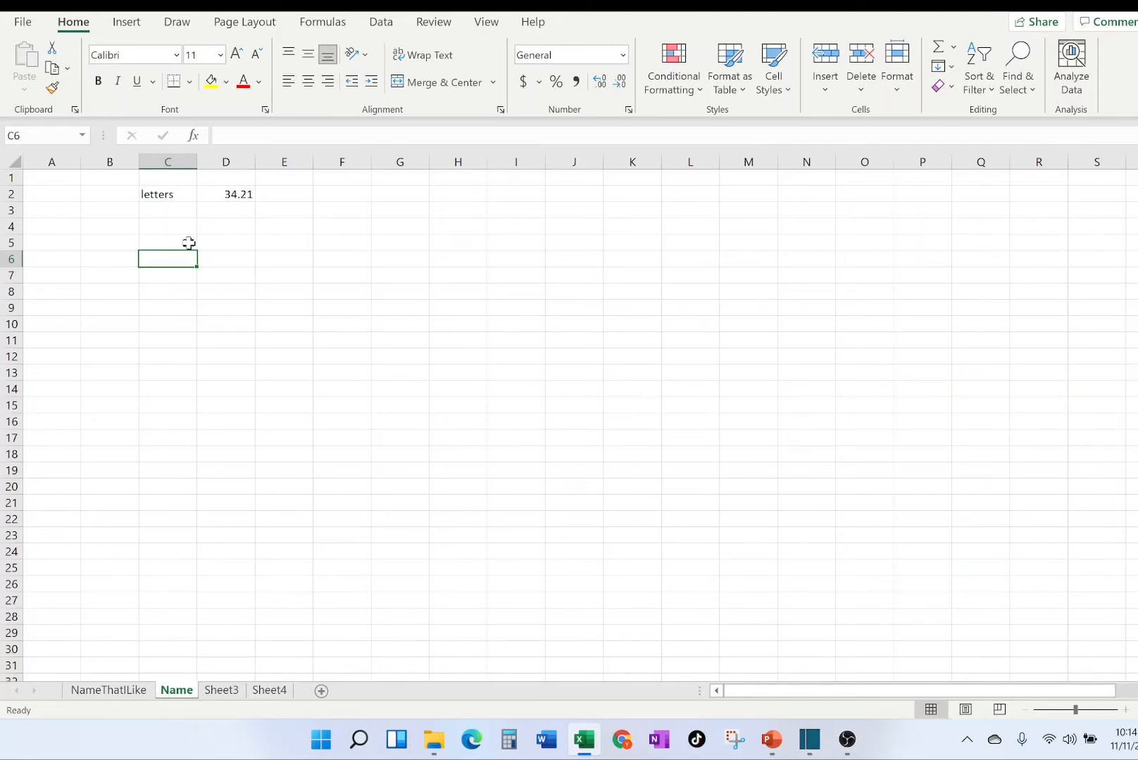
pyautogui.click(189, 243)
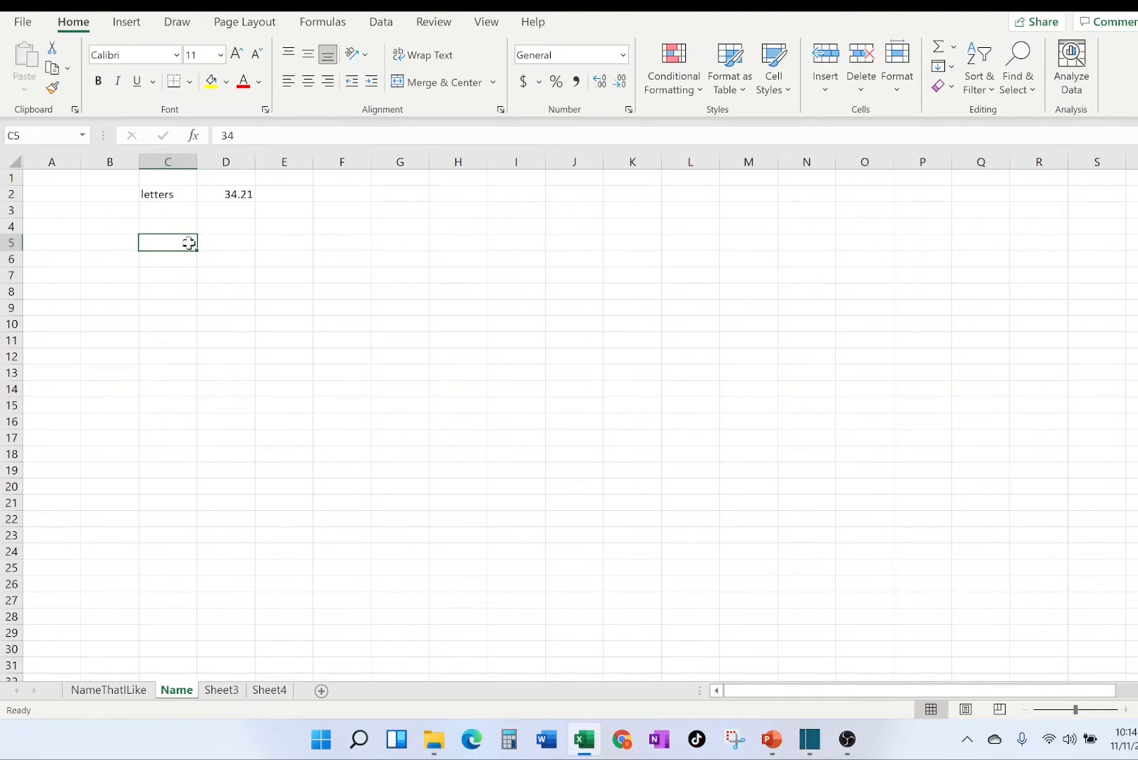
pyautogui.press('Return')
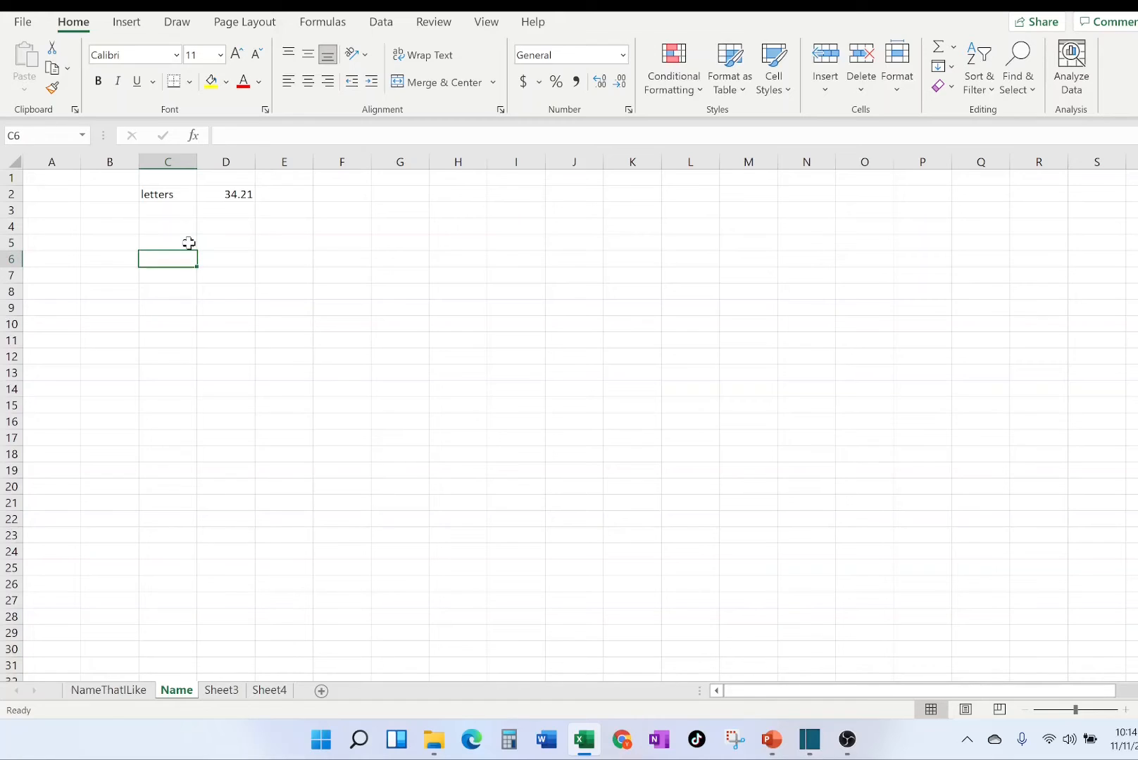
# Enter the number 34.454 in cell D5 of the Name sheet.
pyautogui.press('Left')
pyautogui.press('Right')
pyautogui.press('Up')
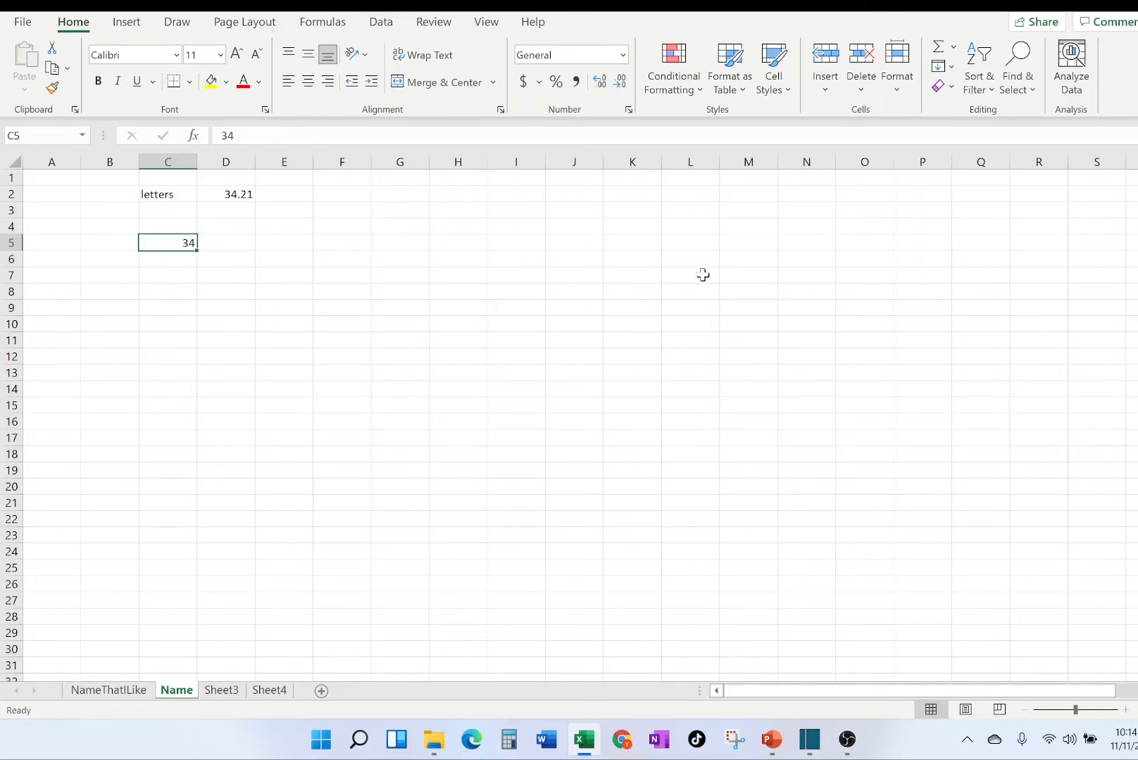
pyautogui.press('Right')
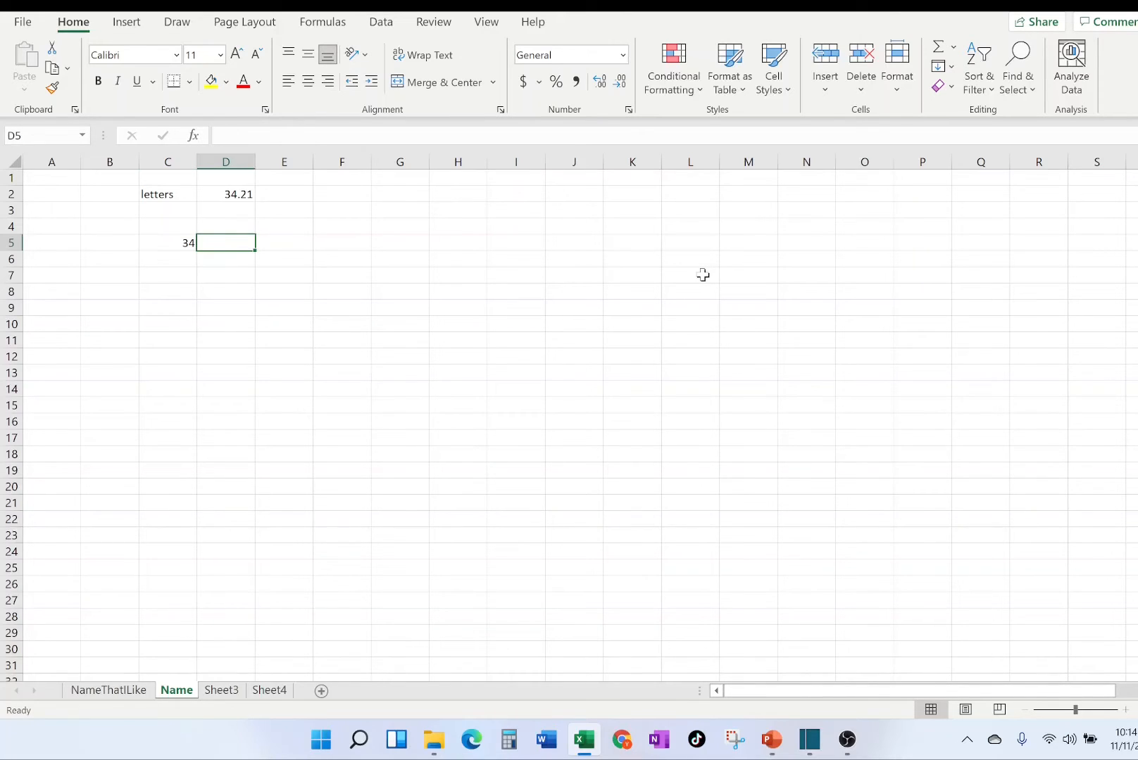
pyautogui.write('34')
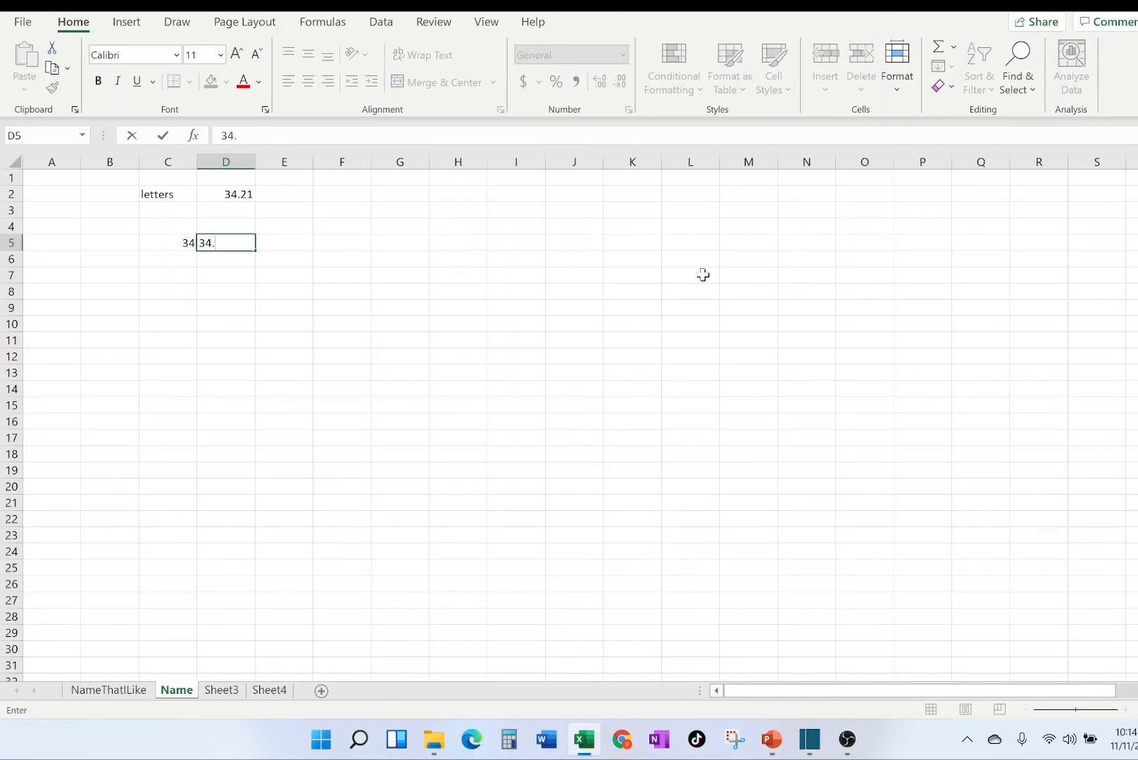
pyautogui.write('.454')
pyautogui.press('Tab')
# Move the active cell one cell at a time through the area between columns C and G around rows 5 to 8.
pyautogui.press('Right')
pyautogui.press('Right')
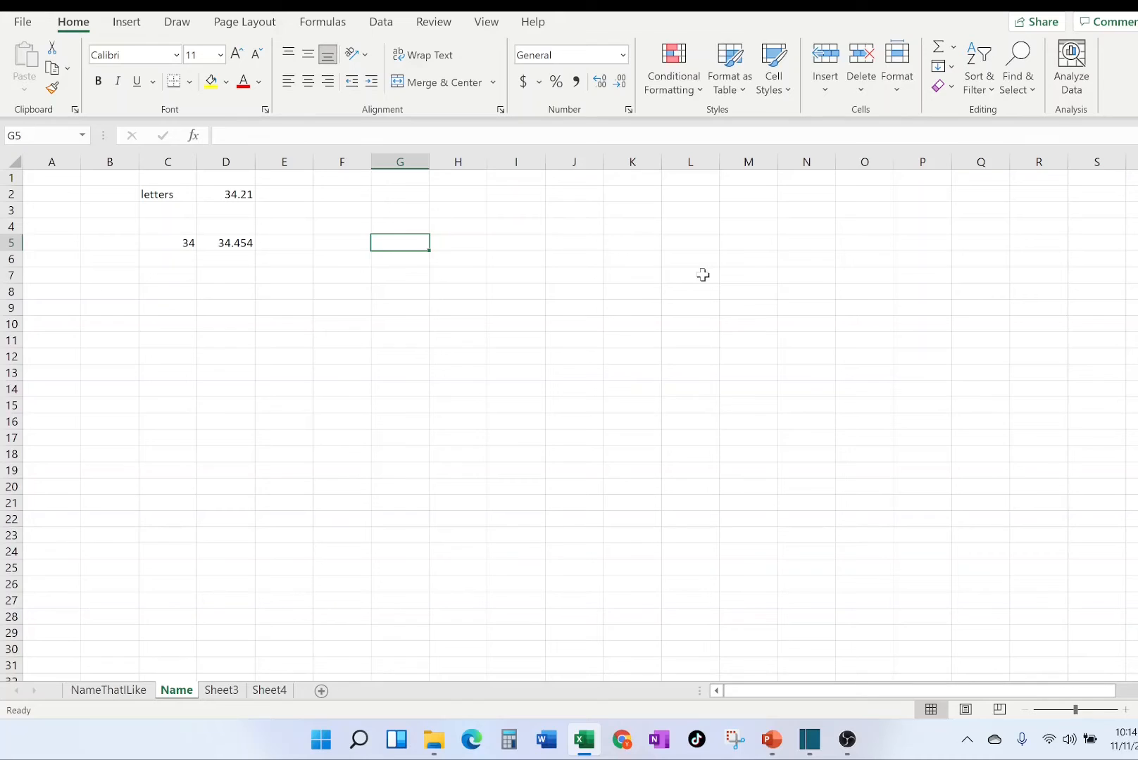
pyautogui.press('Left')
pyautogui.press('Left')
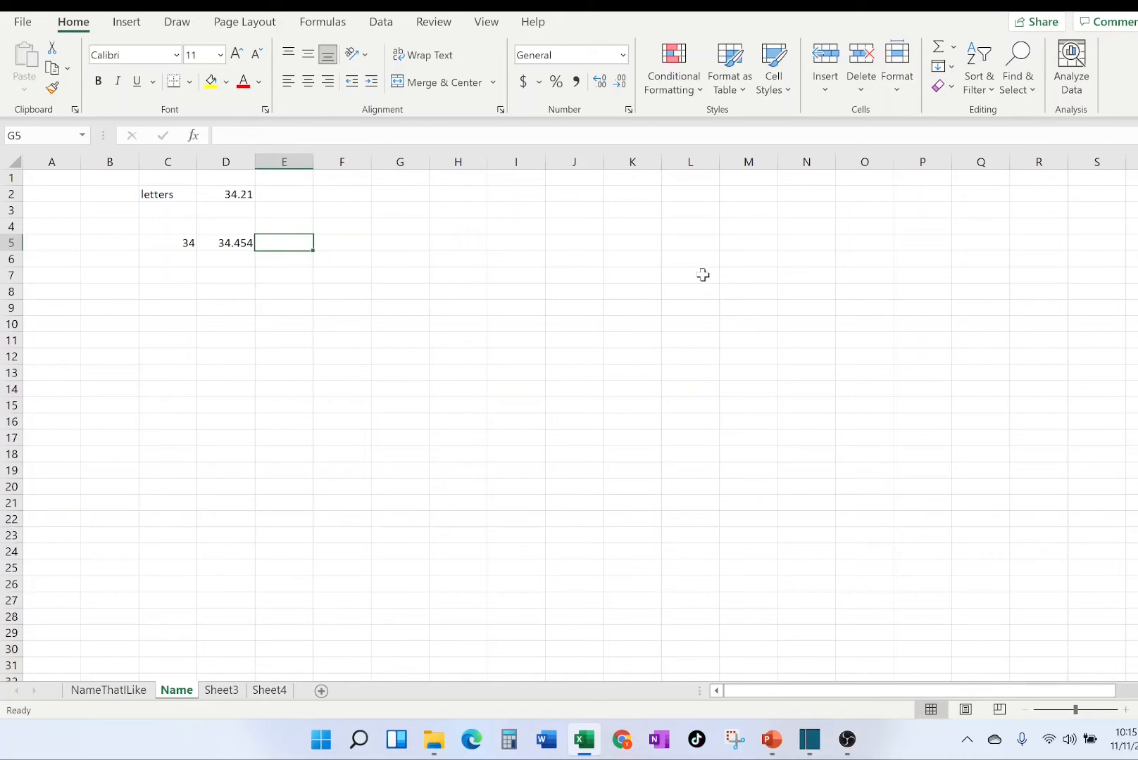
pyautogui.press('Left')
pyautogui.press('Left')
pyautogui.press('Down')
pyautogui.press('Down')
pyautogui.press('Down')
pyautogui.press('Down')
pyautogui.press('Up')
pyautogui.press('Up')
pyautogui.press('Up')
pyautogui.press('Right')
pyautogui.press('Right')
pyautogui.press('Right')
pyautogui.press('Right')
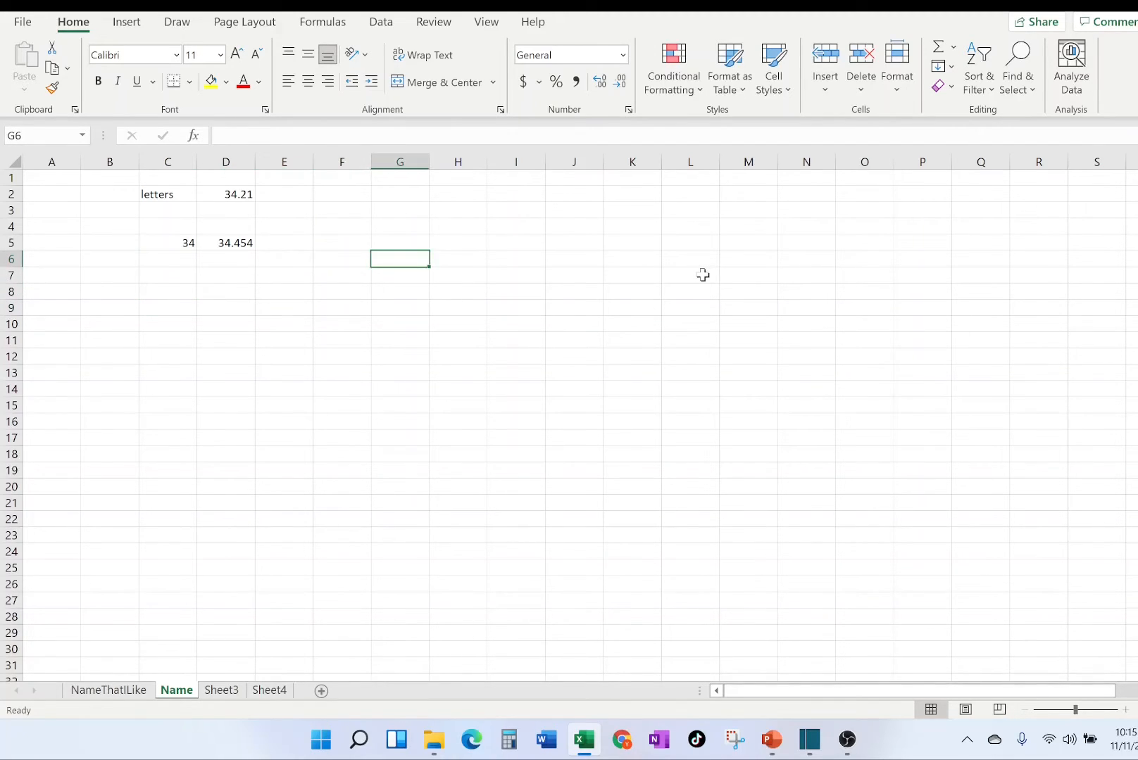
pyautogui.press('Left')
pyautogui.press('Left')
pyautogui.press('Left')
pyautogui.press('Left')
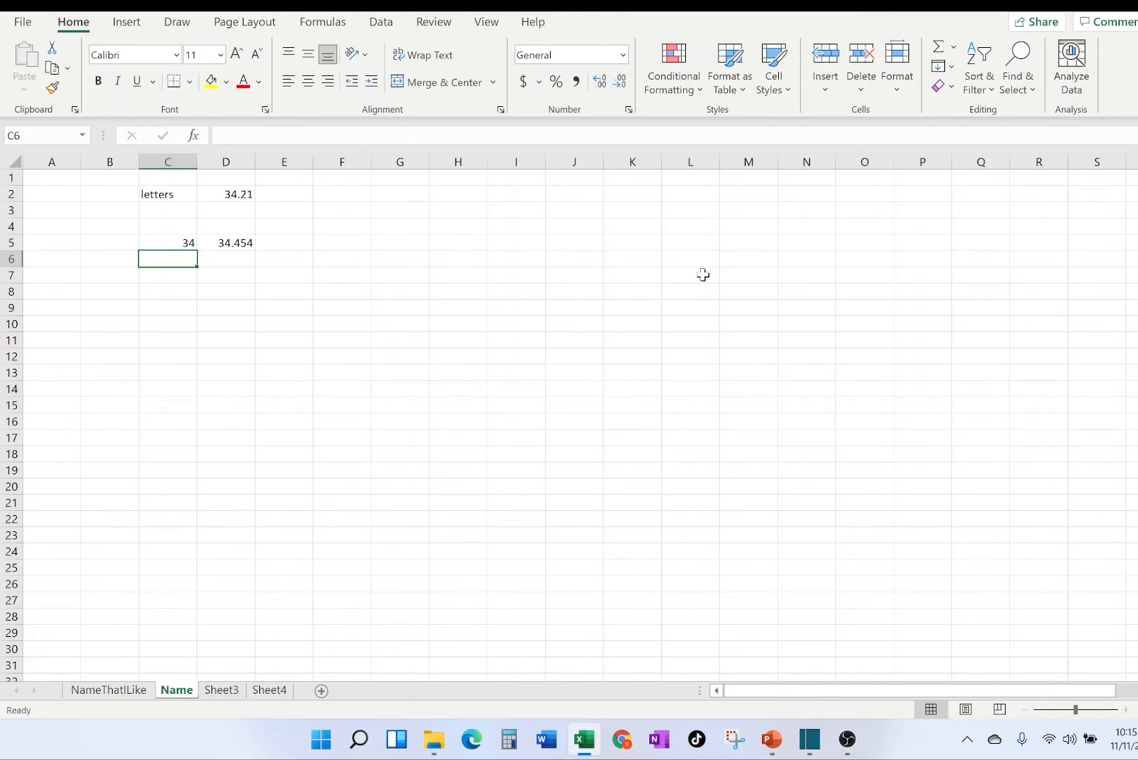
pyautogui.press('Right')
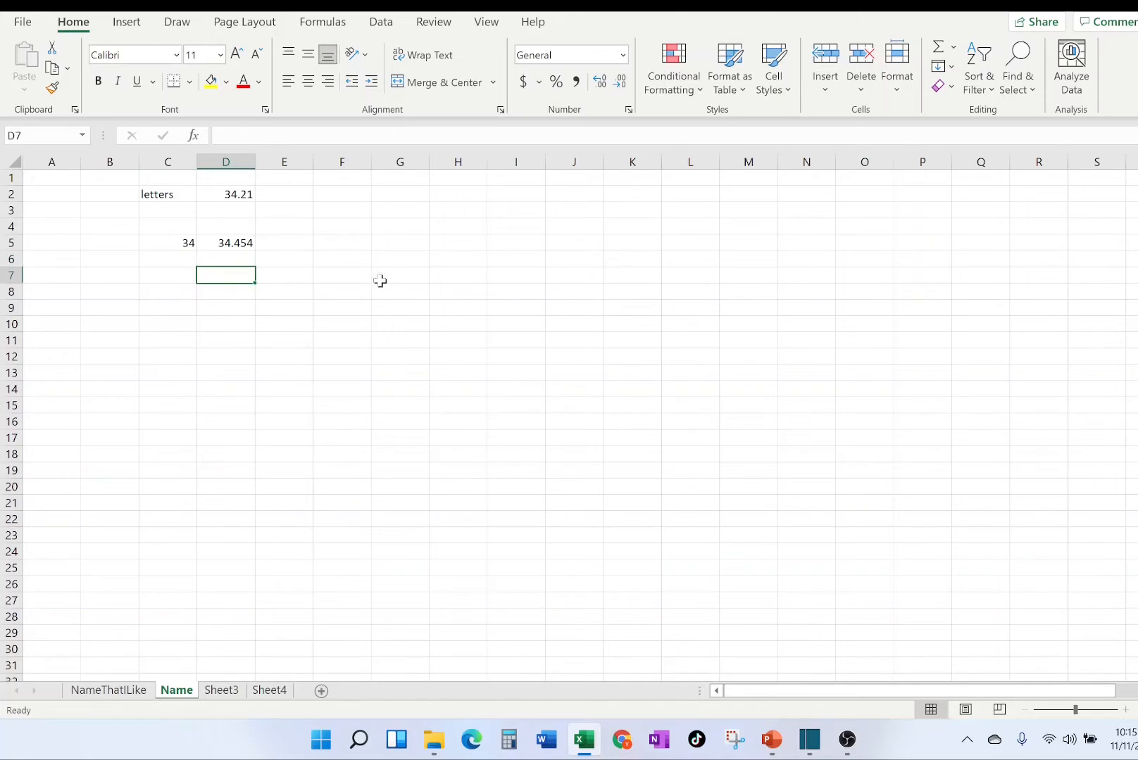
# Select separate cells of the Name sheet directly, ending with D9 and C8.
pyautogui.click(399, 256)
pyautogui.click(204, 308)
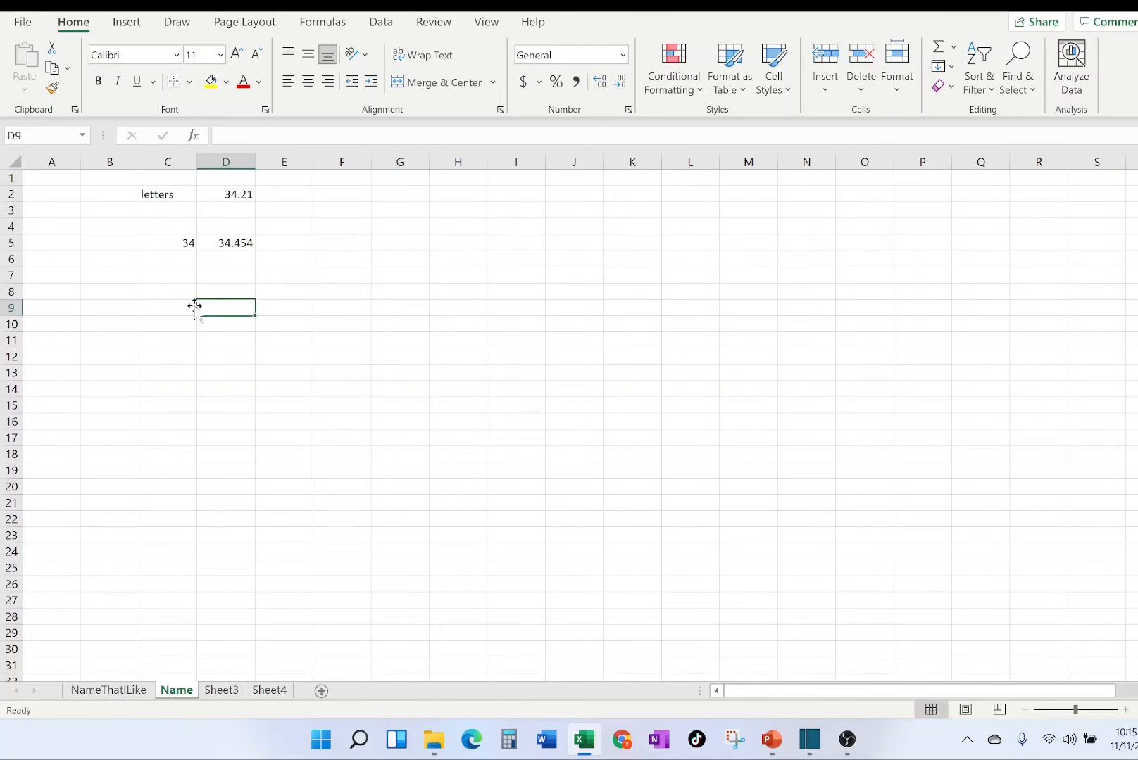
pyautogui.click(158, 285)
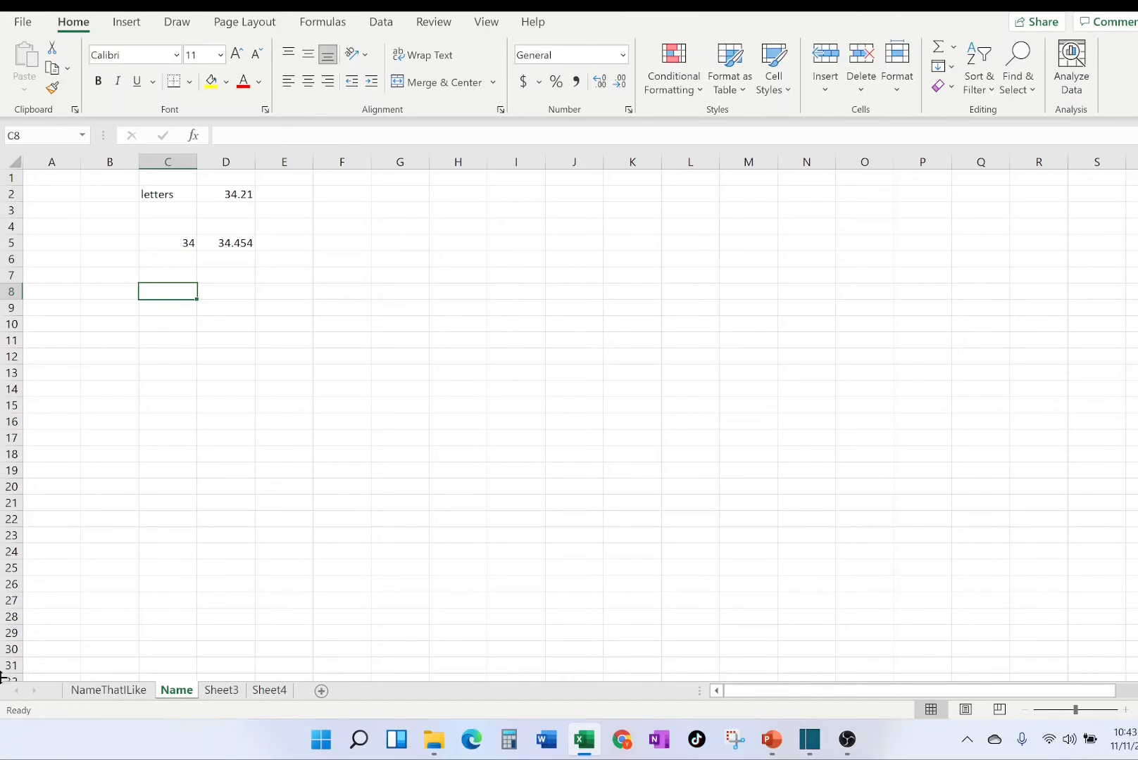
# Rename the worksheet Sheet3 as Gifts.
pyautogui.click(222, 691)
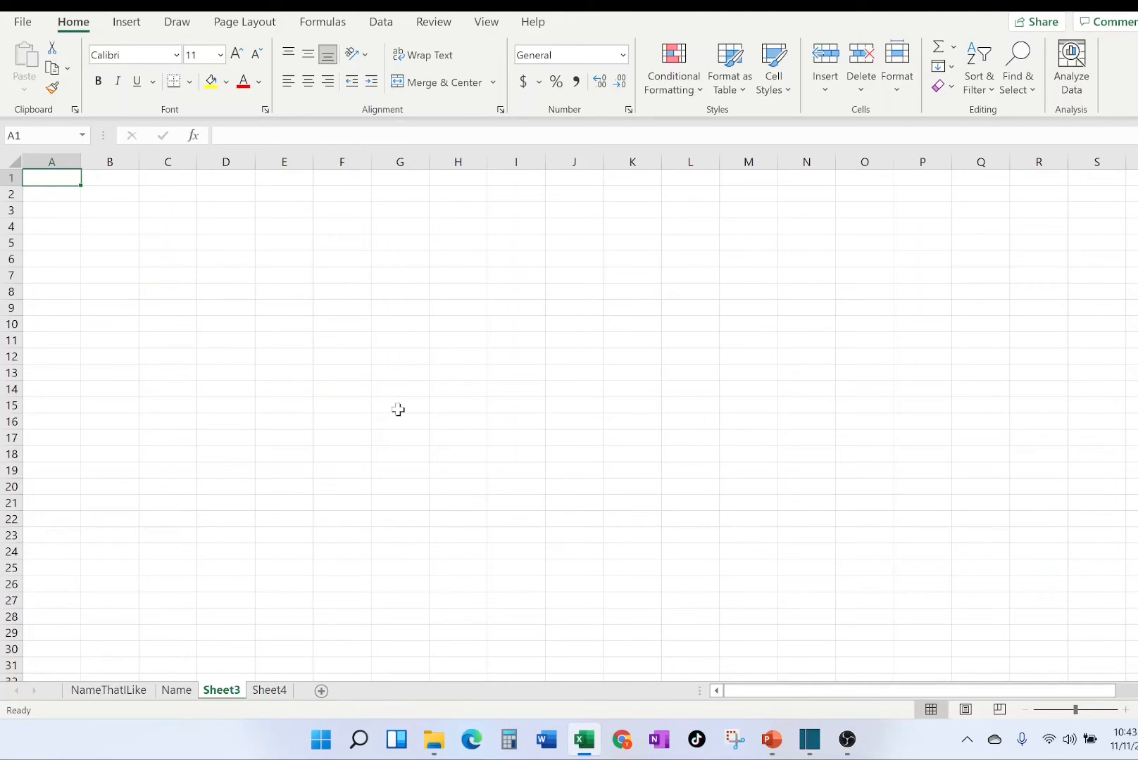
pyautogui.doubleClick(220, 692)
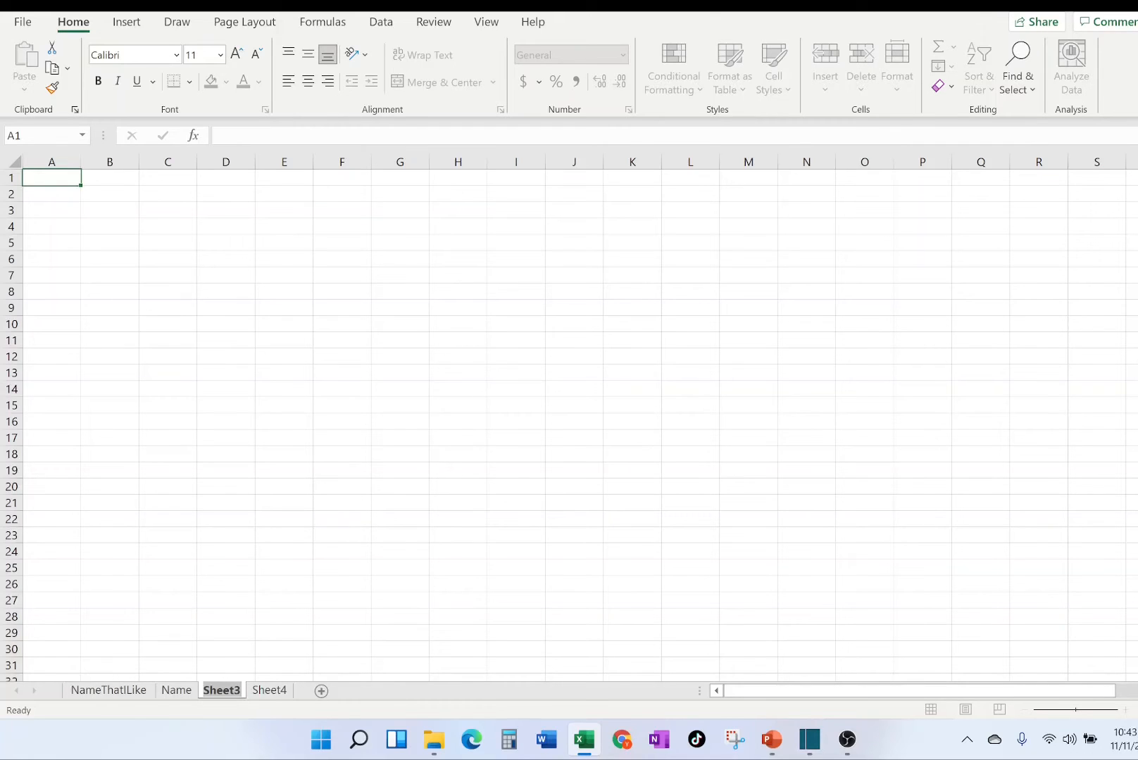
pyautogui.write('Gifts')
pyautogui.click(400, 388)
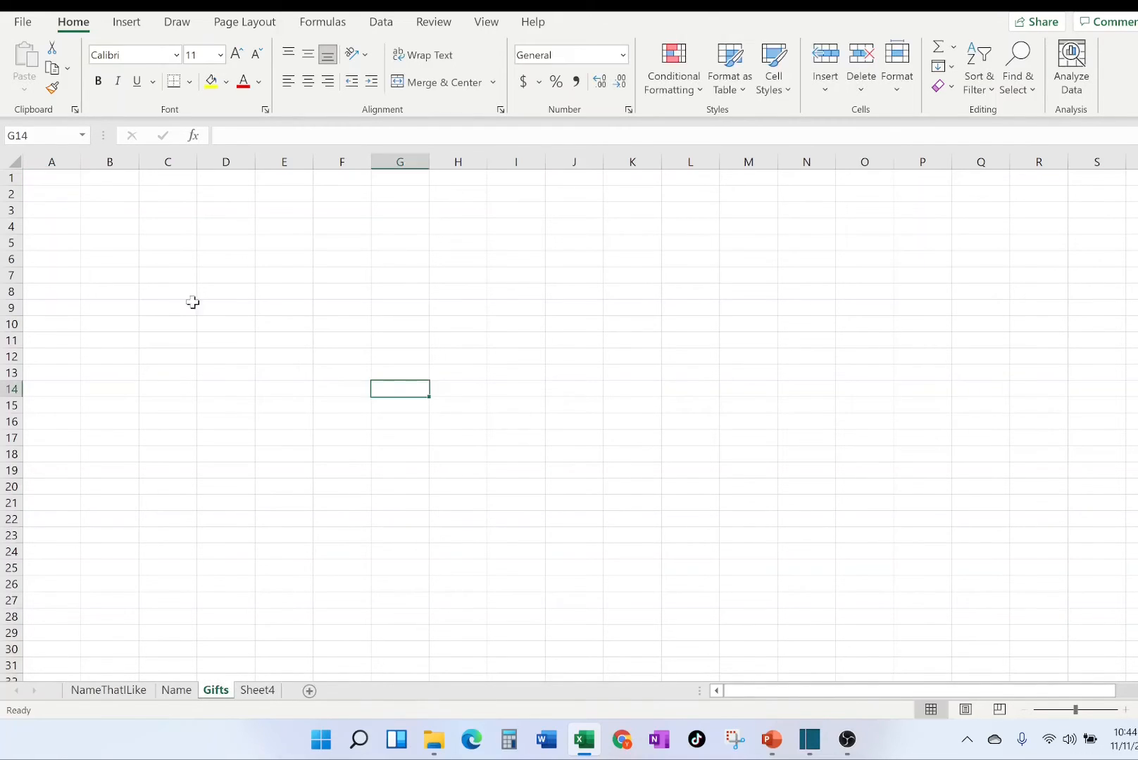
# Enter the headings Date, Gift, Recipient and Price in cells B3 to E3 of the Gifts sheet.
pyautogui.click(125, 213)
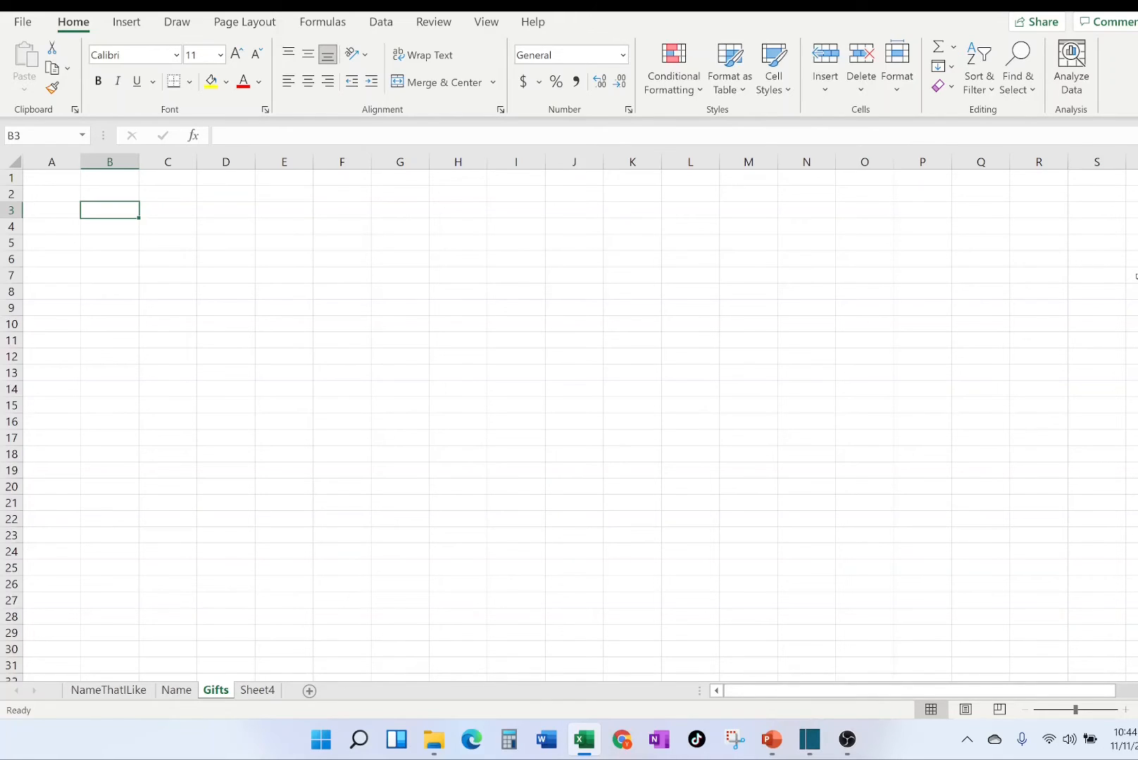
pyautogui.write('Date')
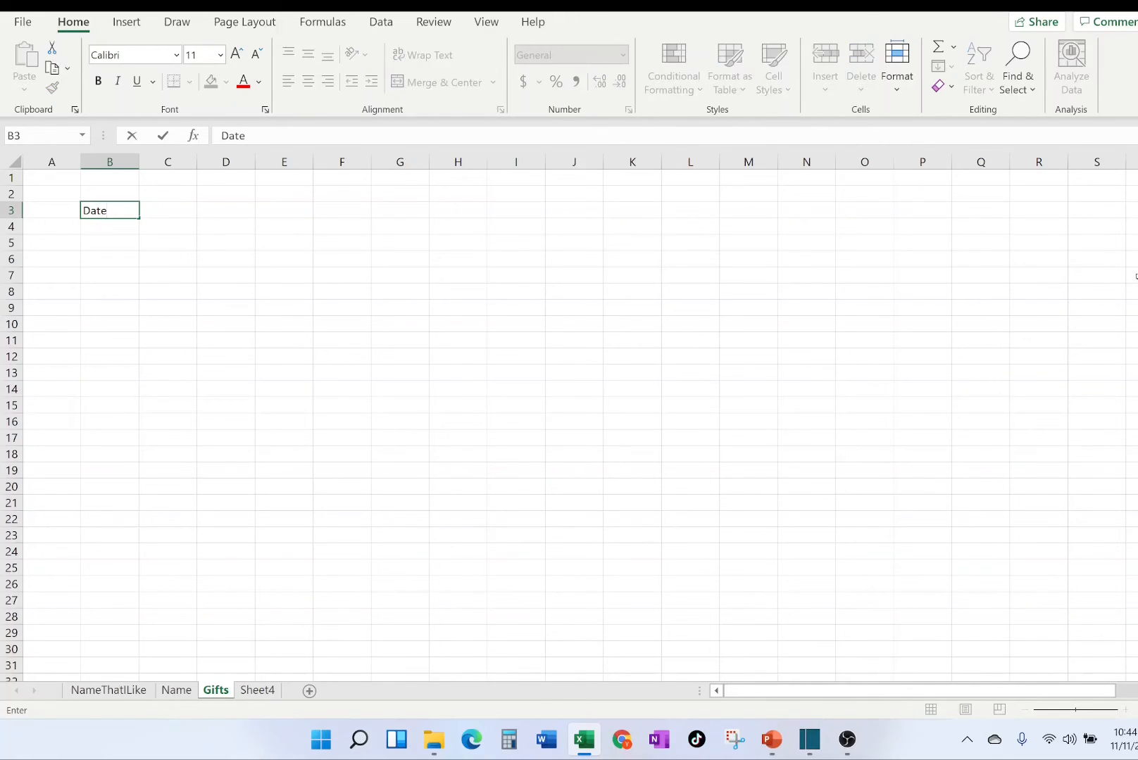
pyautogui.press('Tab')
pyautogui.write('Gift')
pyautogui.press('Tab')
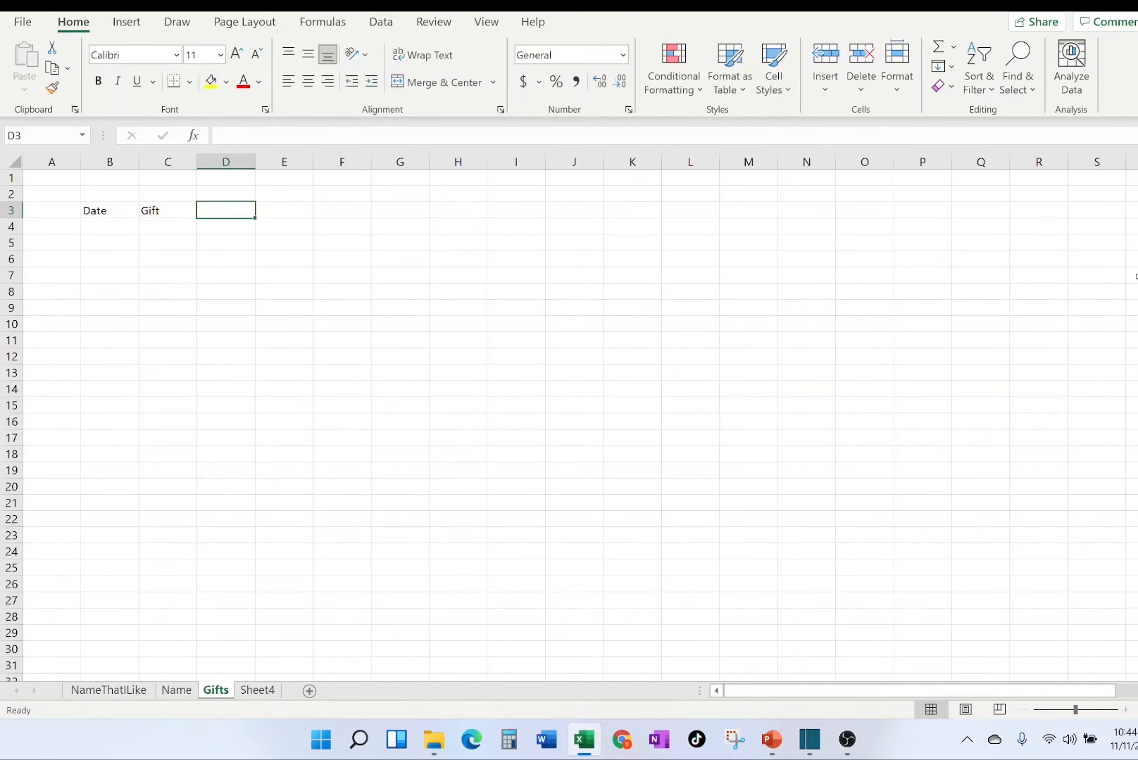
pyautogui.write('Rec')
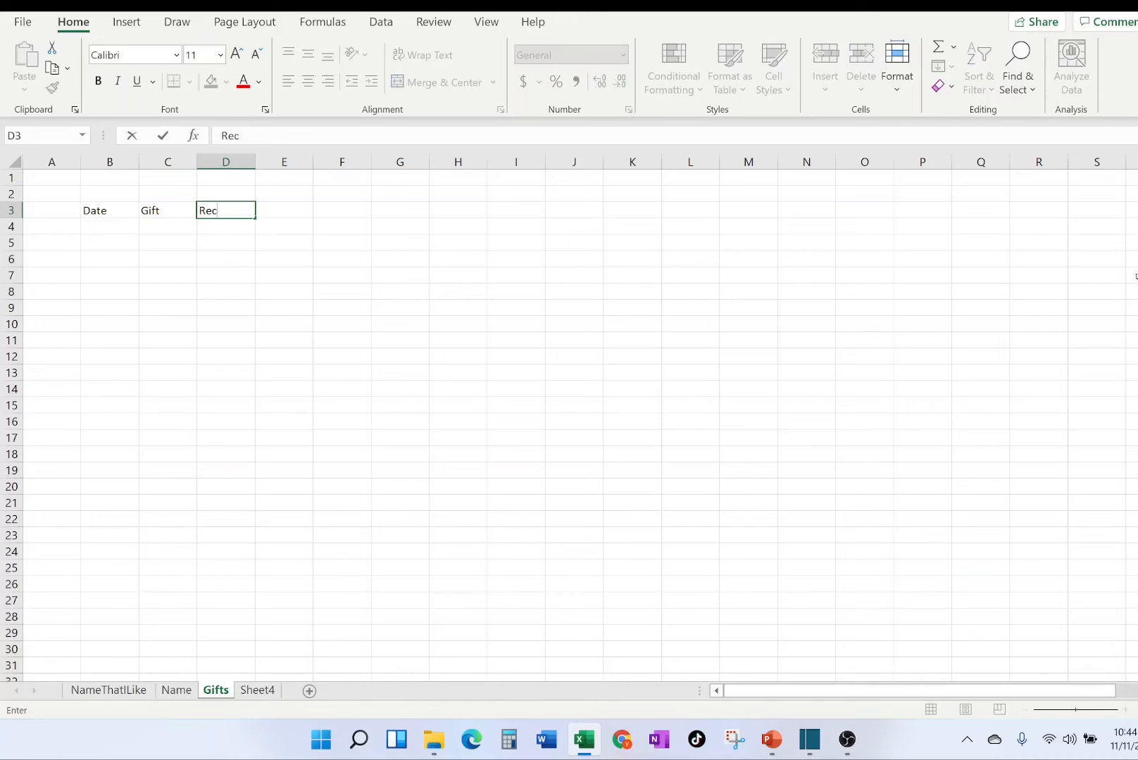
pyautogui.write('ipient')
pyautogui.press('Tab')
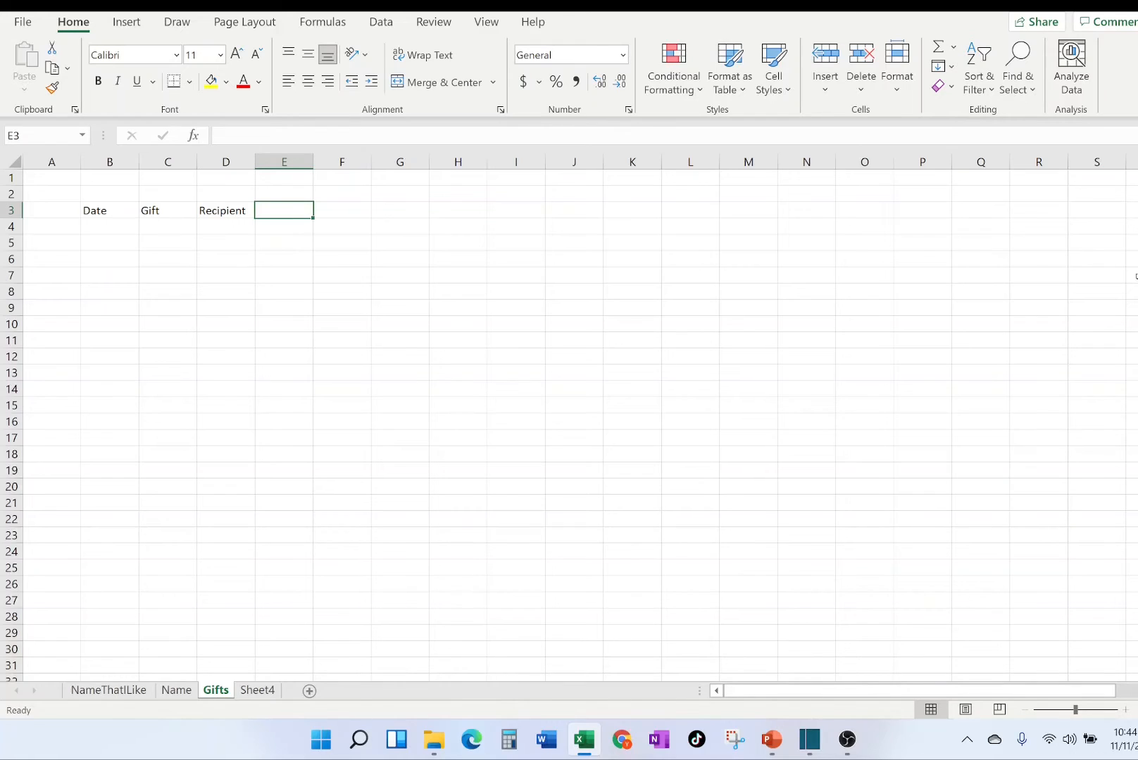
pyautogui.write('Price')
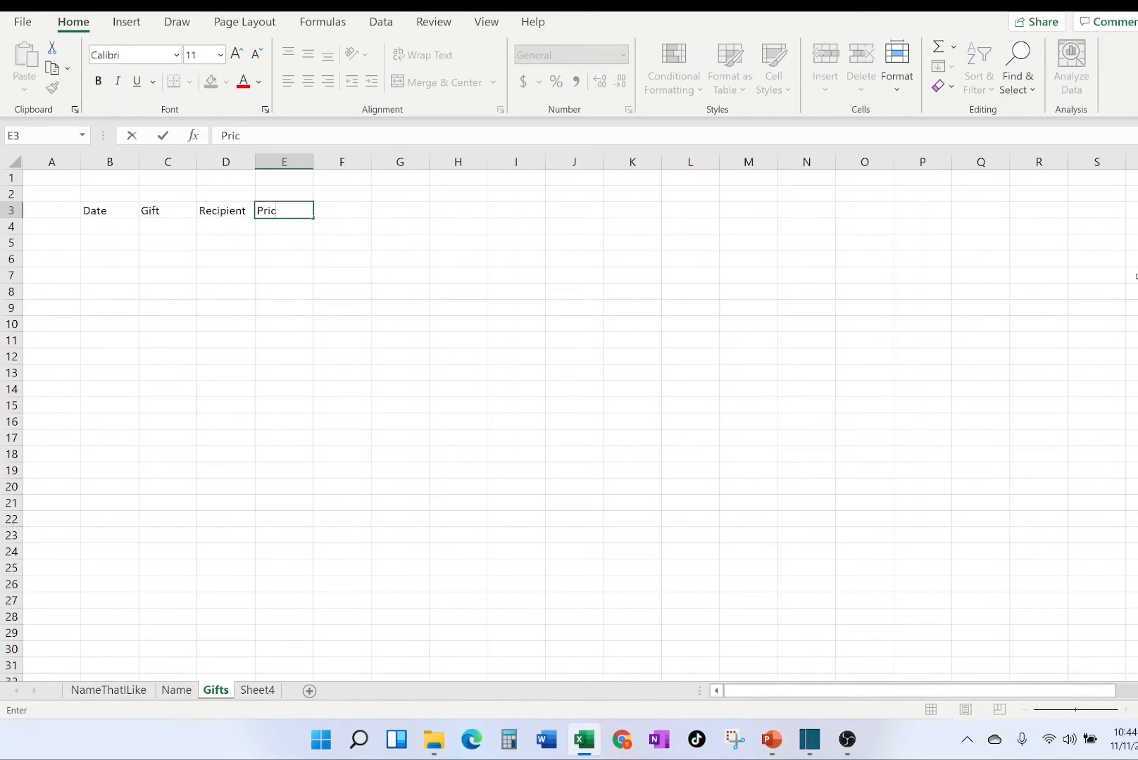
pyautogui.press('Return')
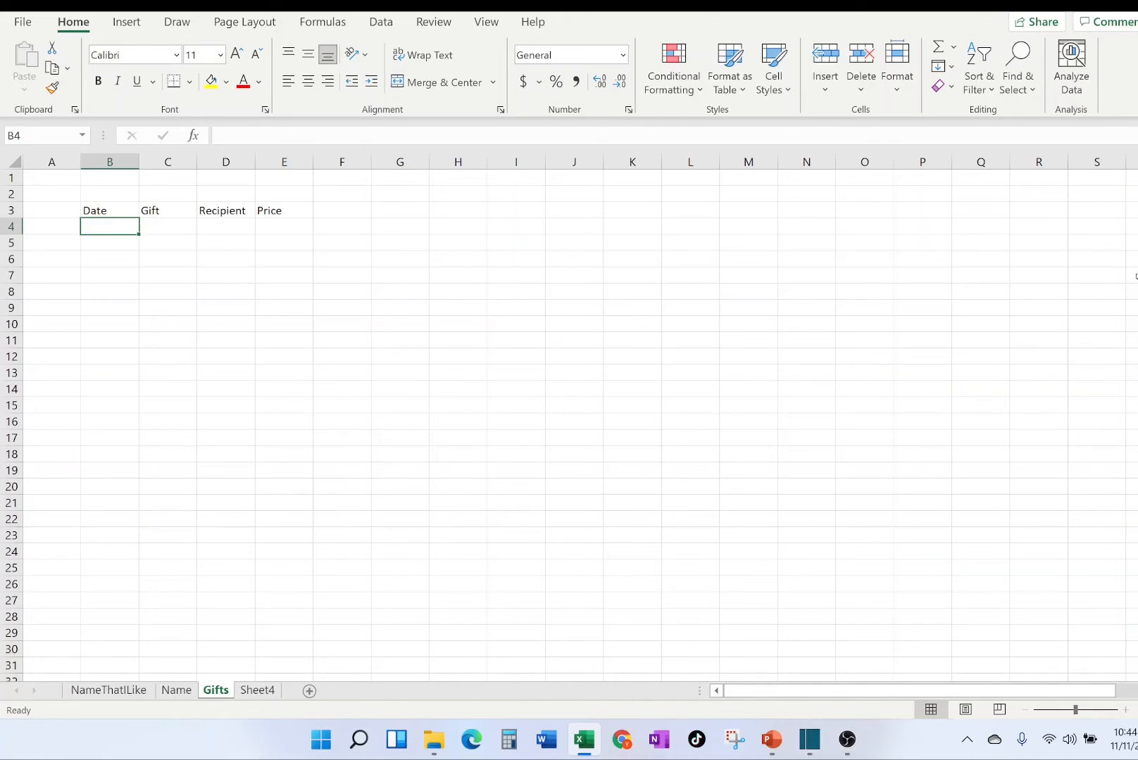
# Enter the date 9/2/2021 in cell B4 under the Date heading.
pyautogui.write('9/2/')
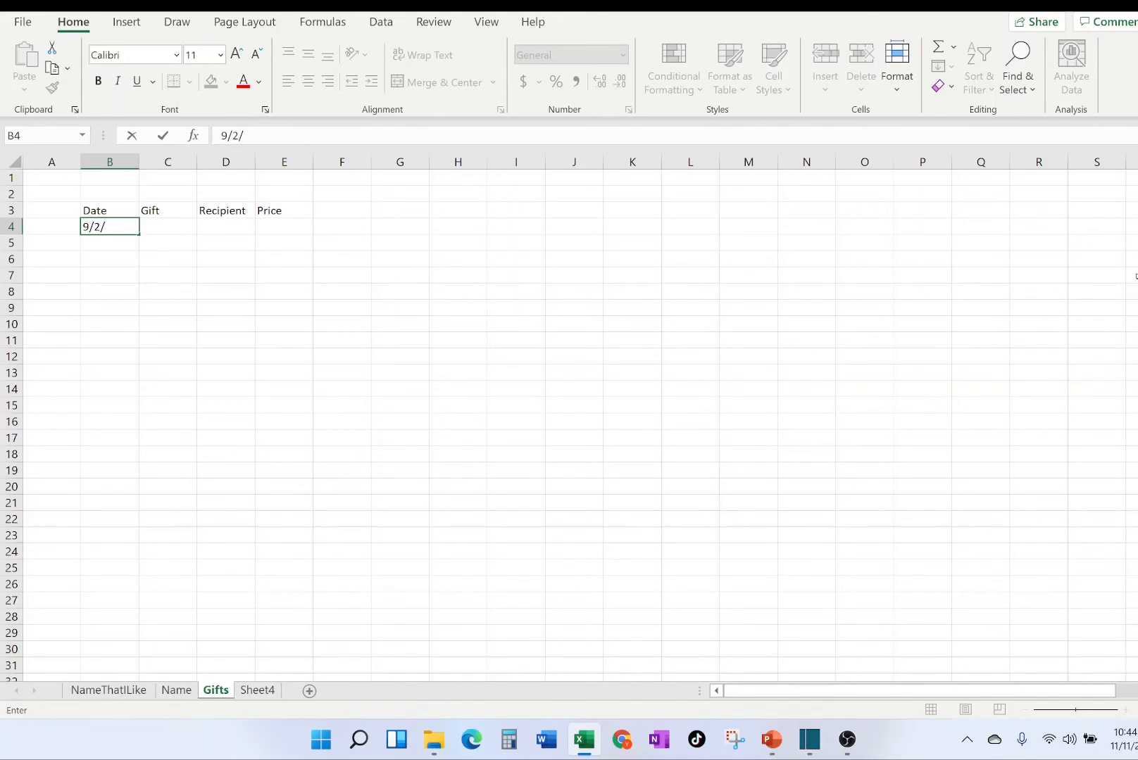
pyautogui.write('2021')
pyautogui.press('Tab')
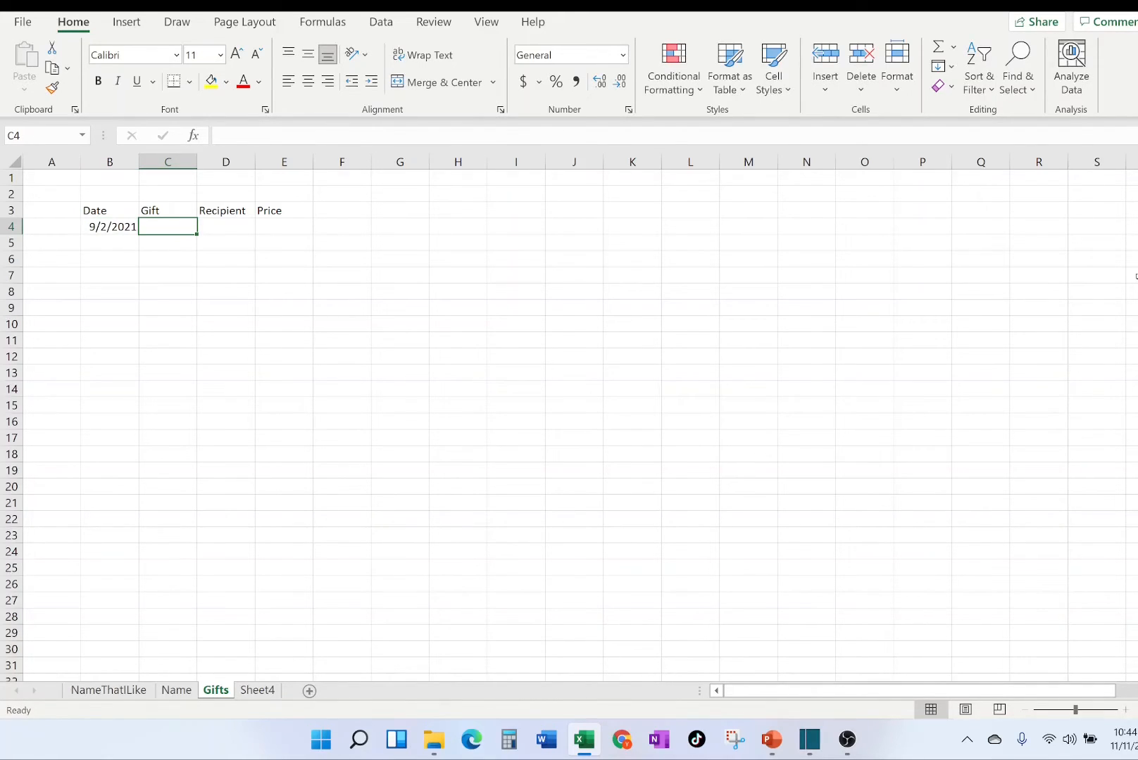
# Complete row 4 with the gift Nerf Ball, the recipient's first name and the price 200.
pyautogui.write('Nerf Ball')
pyautogui.press('Tab')
pyautogui.write('Kevin')
pyautogui.press('Tab')
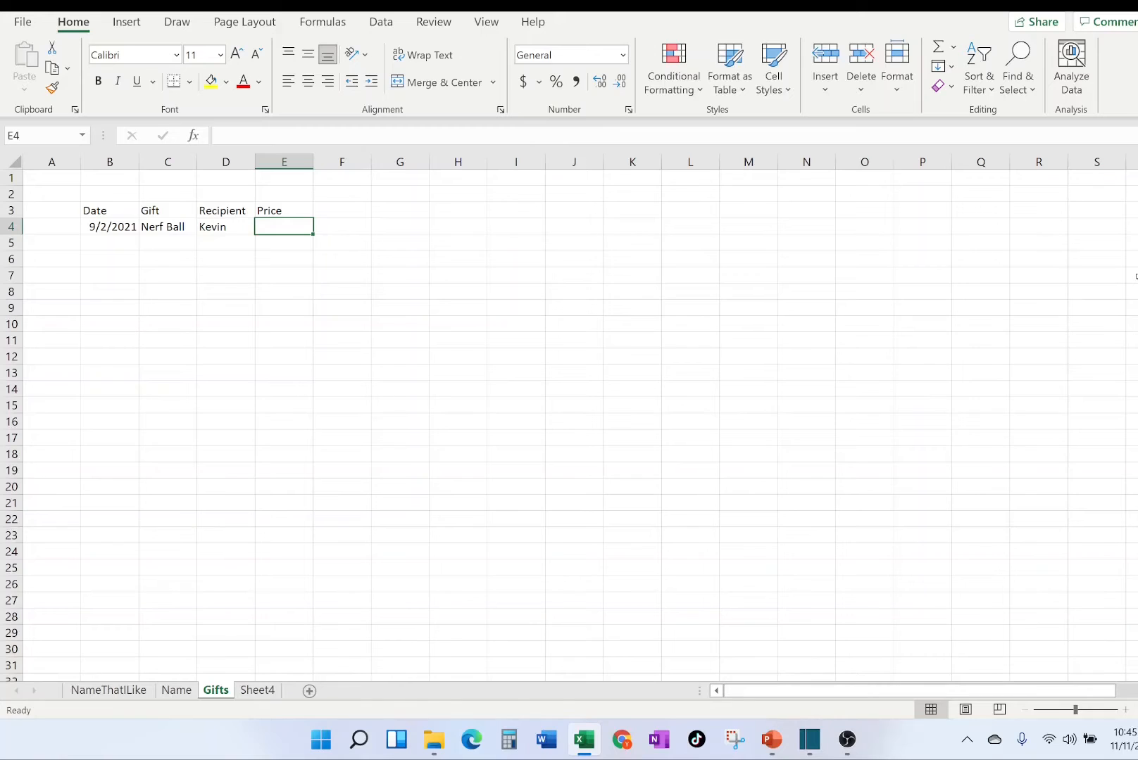
pyautogui.write('200')
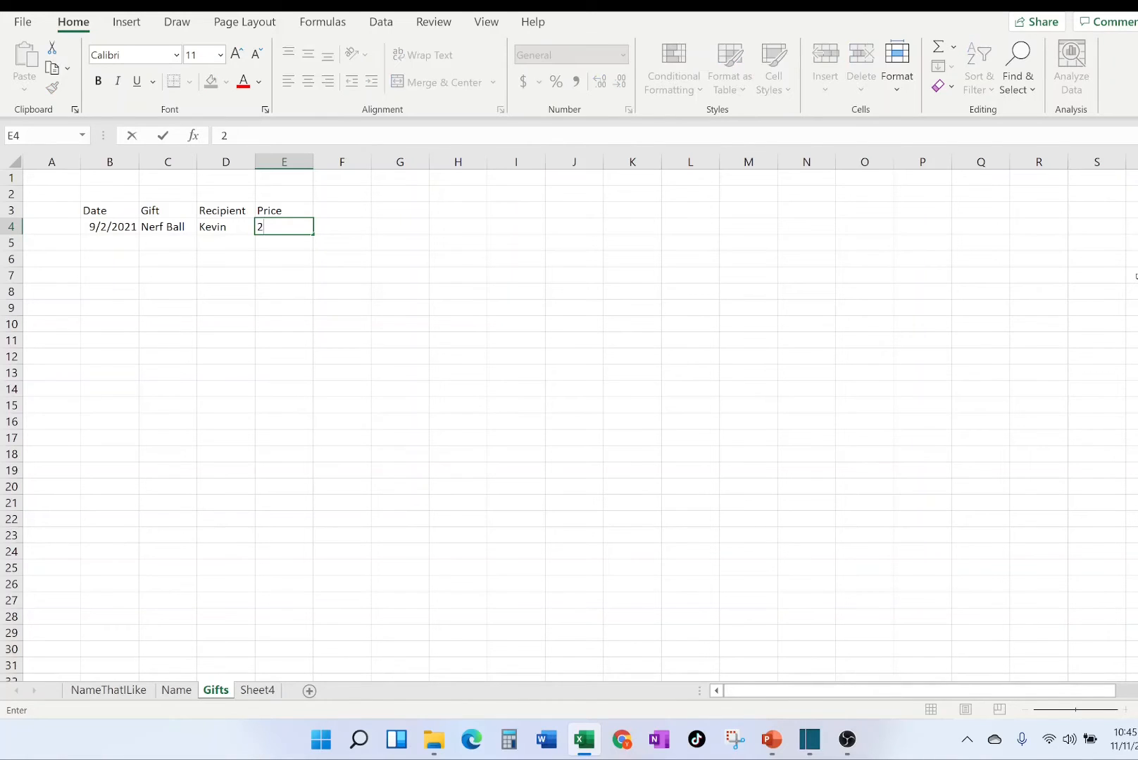
pyautogui.press('Return')
pyautogui.press('Return')
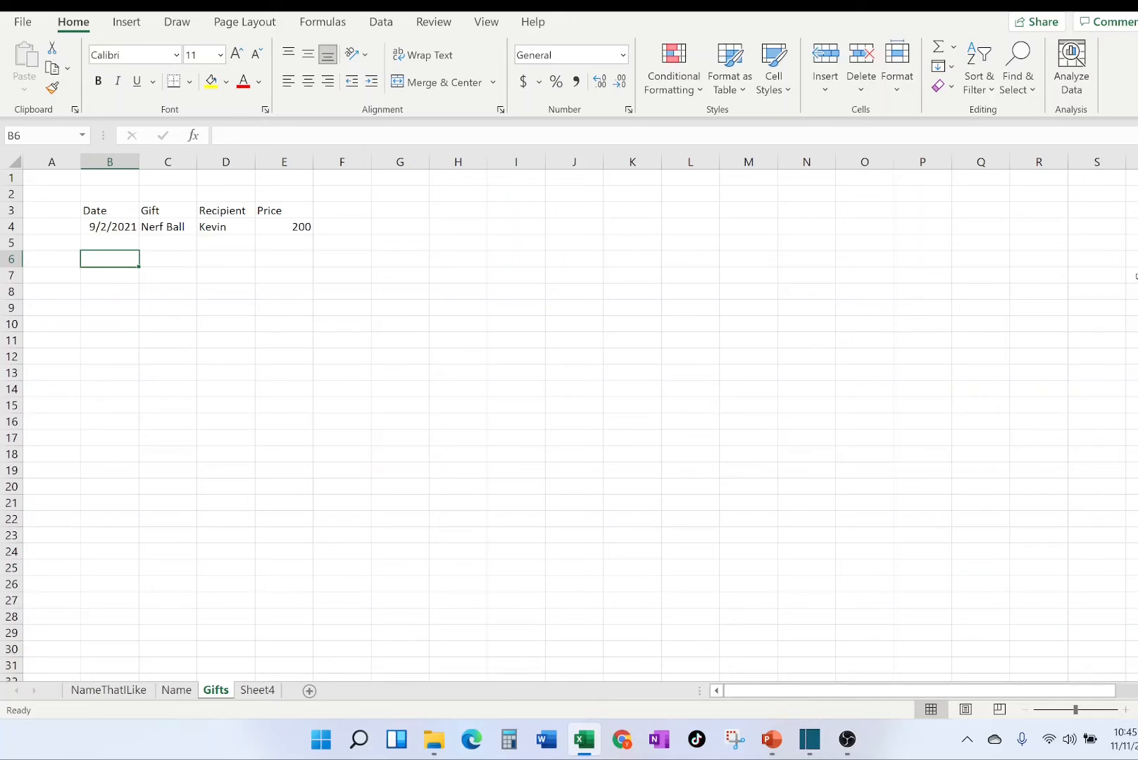
# Enter the date 9/5/2021 in cell B6 and the gift Rubik's Cube in C6, leaving row 5 empty.
pyautogui.write('9')
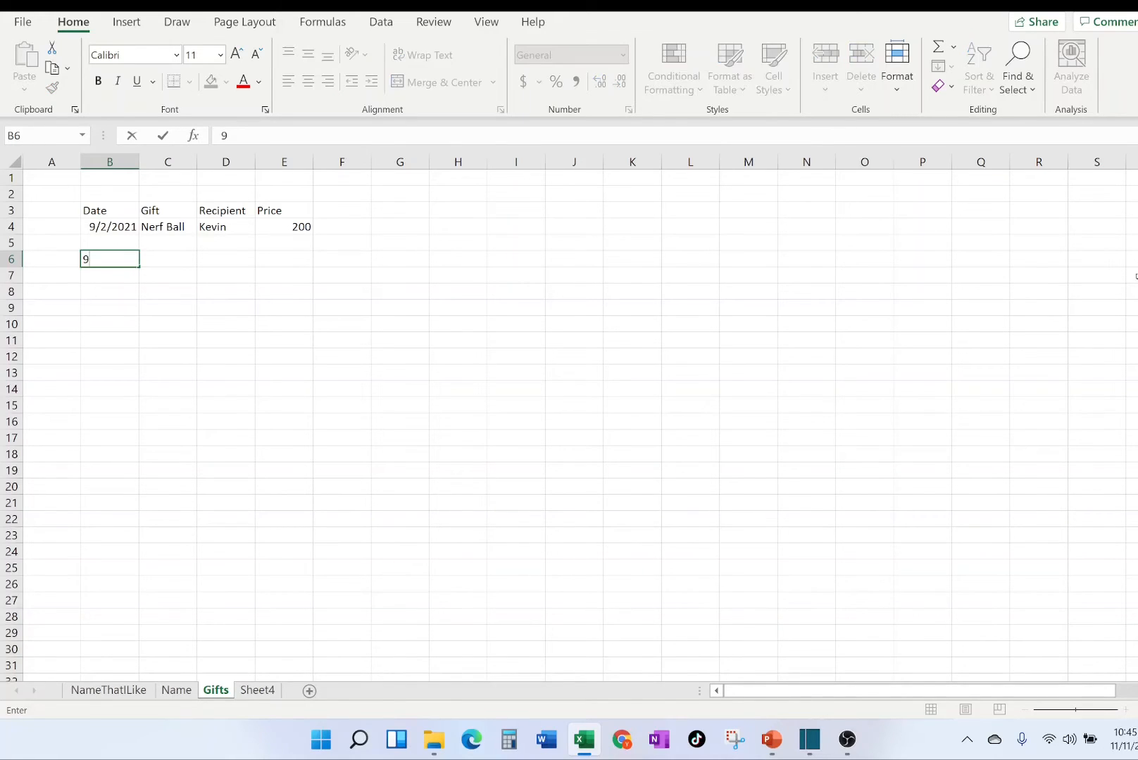
pyautogui.write('/5/2021')
pyautogui.press('Tab')
pyautogui.write('T')
pyautogui.press('BackSpace')
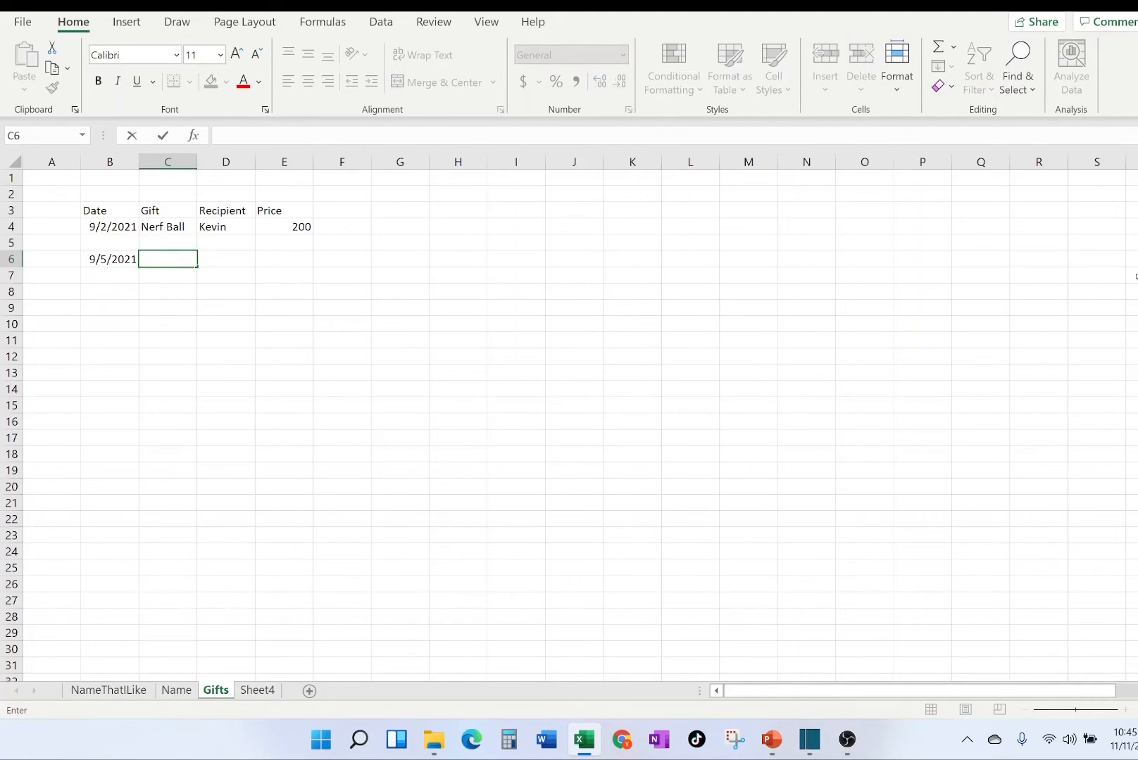
pyautogui.write("Rubik's Cub")
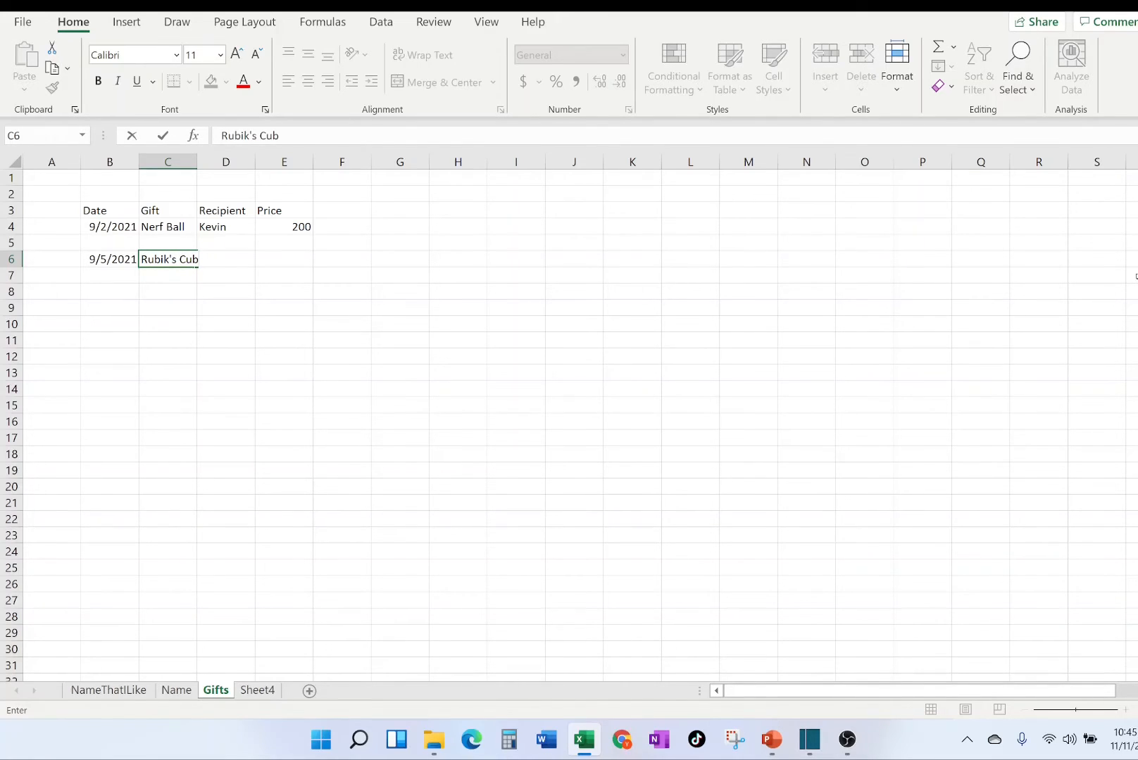
pyautogui.write('e')
pyautogui.press('Tab')
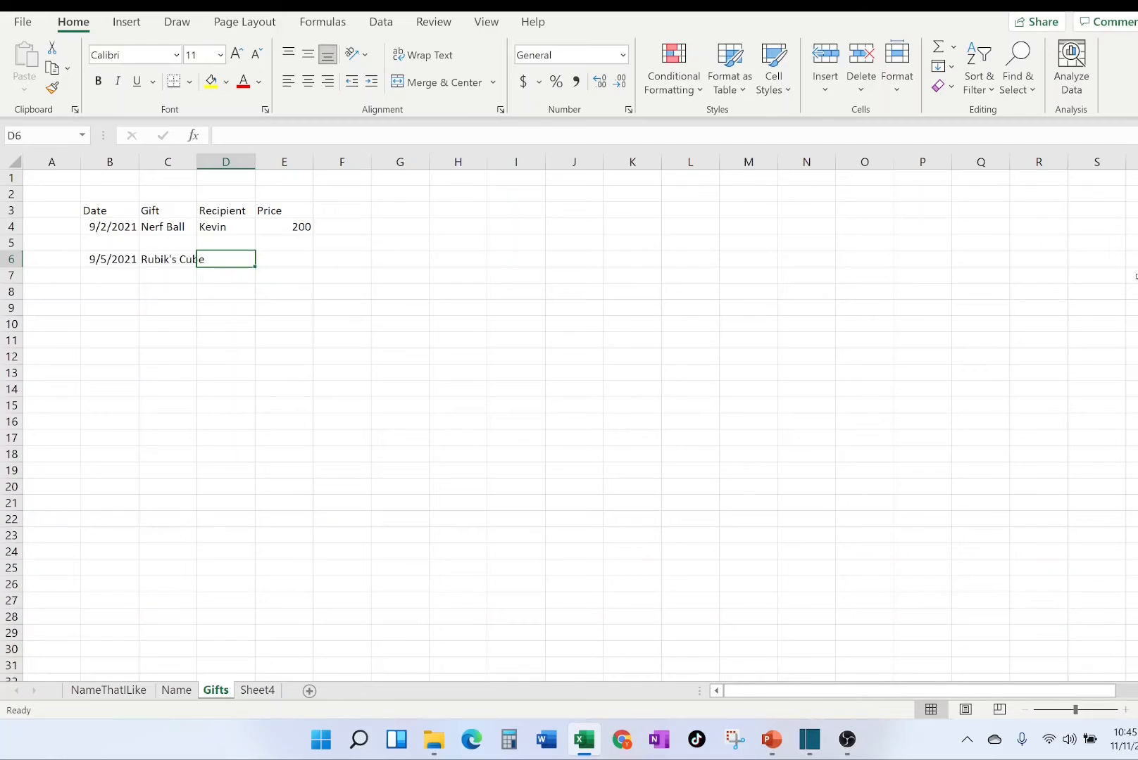
# Enter the recipient's first name in cell D6 and the price 17.26 in E6.
pyautogui.write('Kenivn')
pyautogui.press('BackSpace')
pyautogui.press('BackSpace')
pyautogui.press('BackSpace')
pyautogui.press('BackSpace')
pyautogui.write('vin')
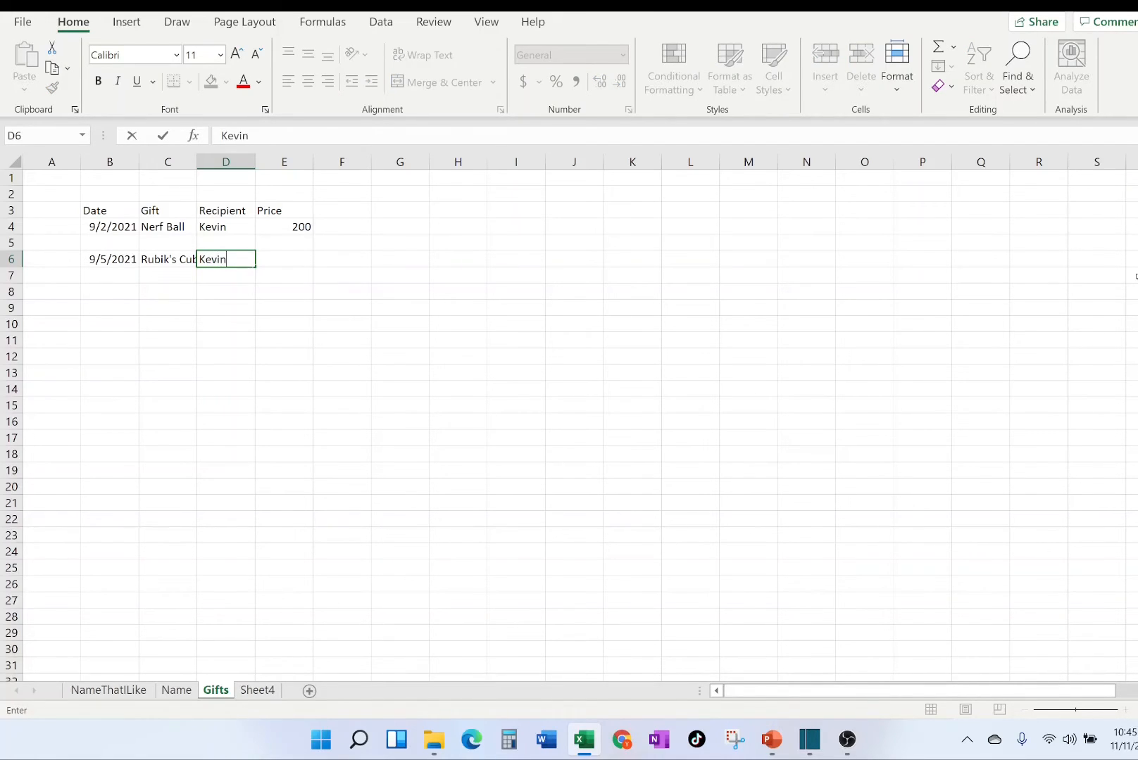
pyautogui.press('Tab')
pyautogui.write('1')
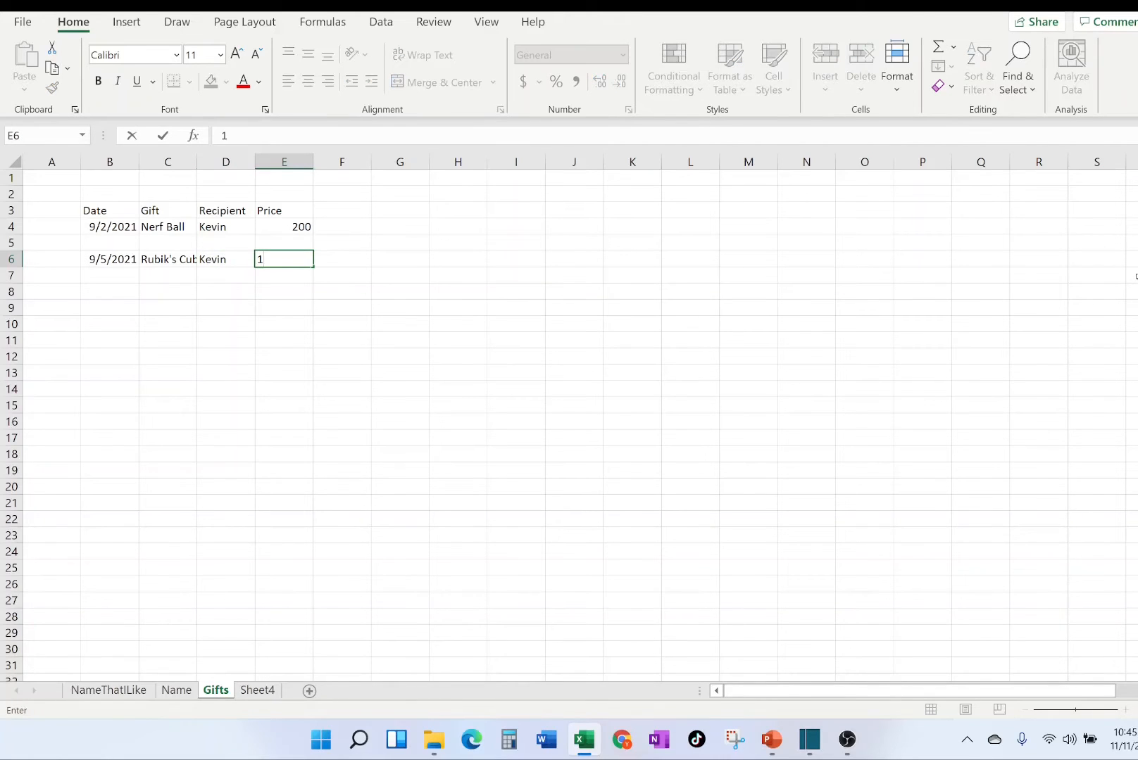
pyautogui.write('7.26')
pyautogui.press('Return')
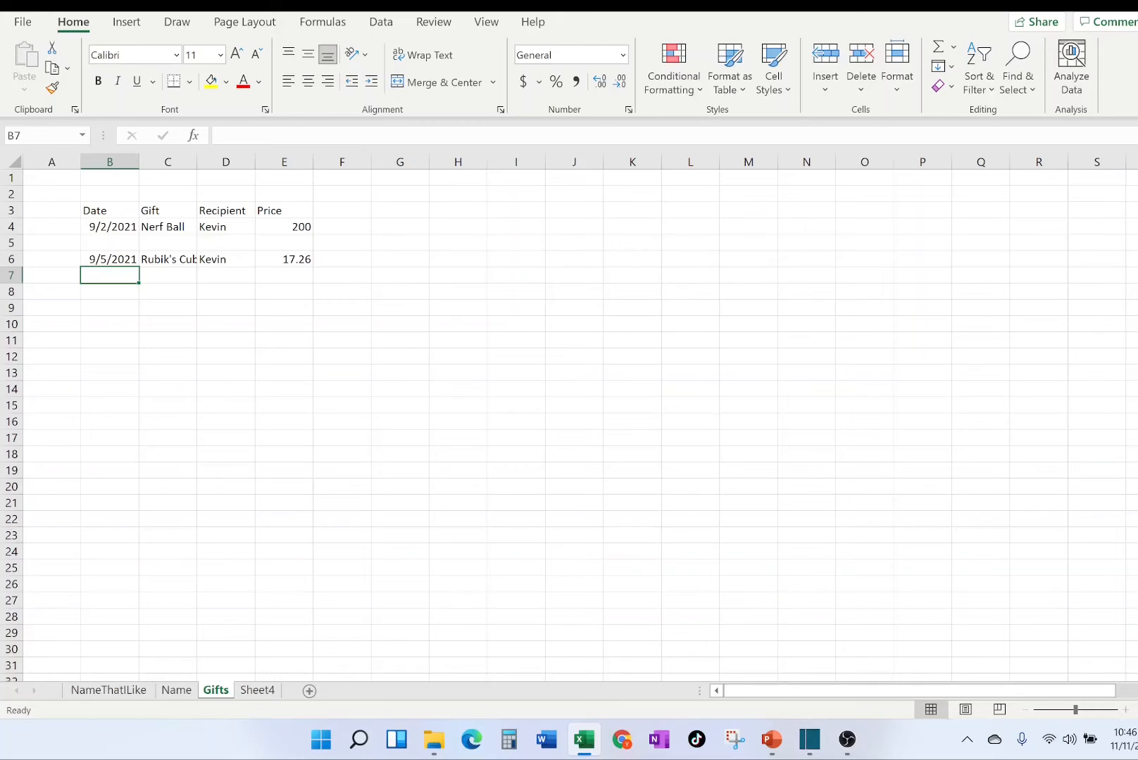
# Try moving the Rubik's Cube entry from B6:E6 up into the empty row 5, and undo the move.
pyautogui.click(289, 296)
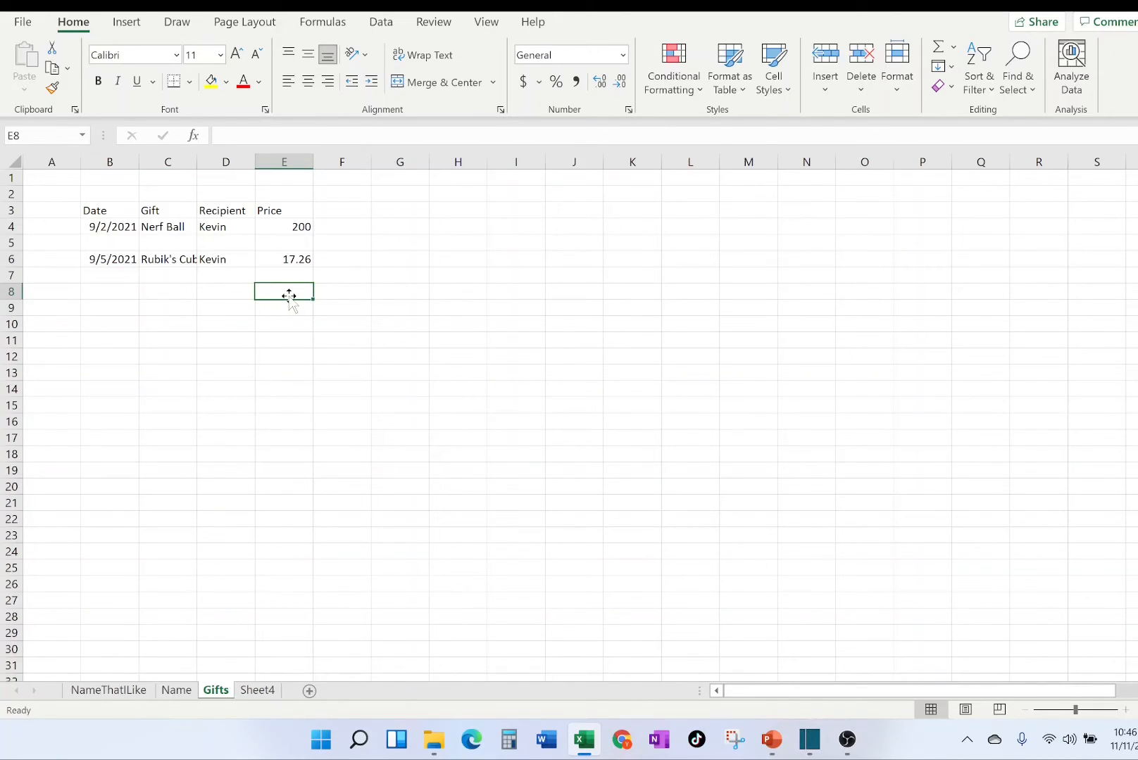
pyautogui.click(105, 263)
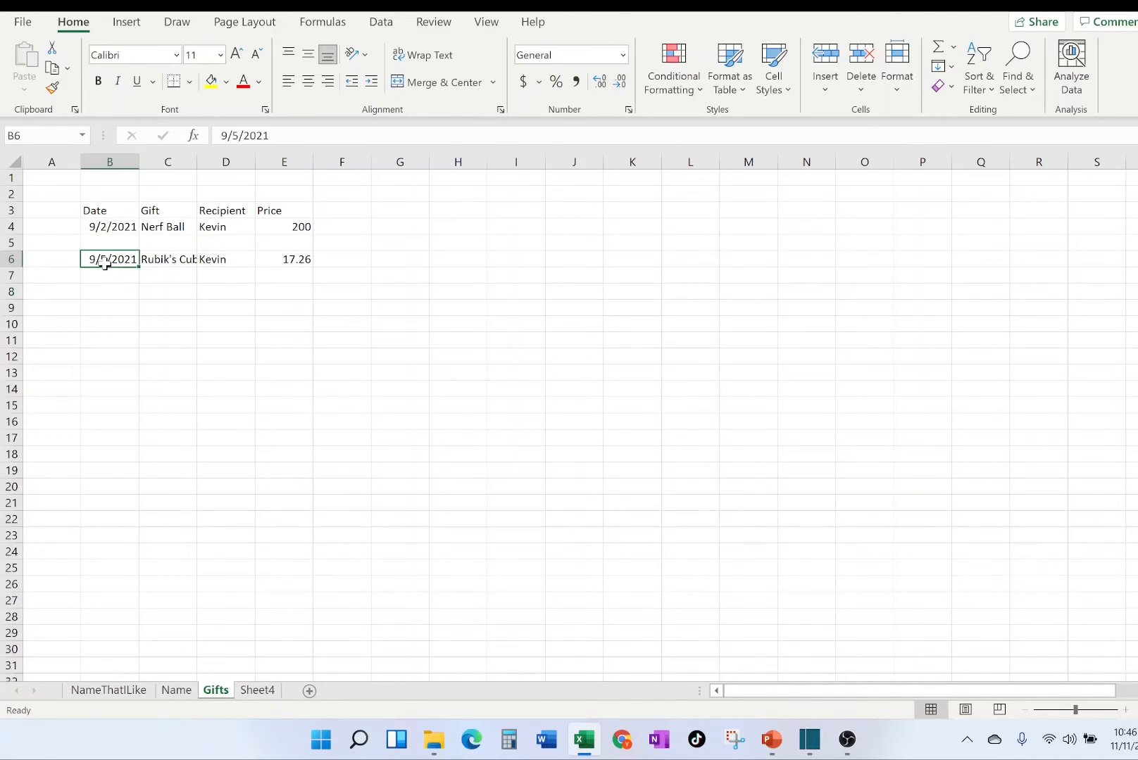
pyautogui.moveTo(105, 264); pyautogui.dragTo(272, 255)
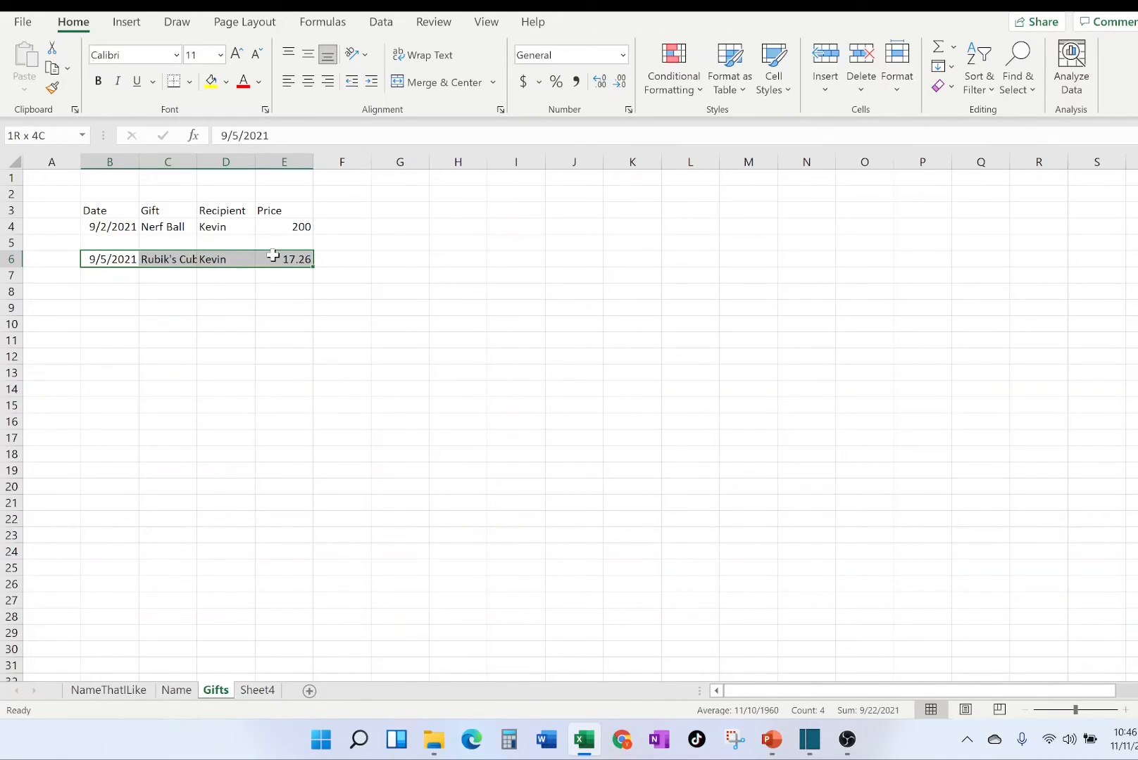
pyautogui.moveTo(273, 256); pyautogui.dragTo(273, 256)
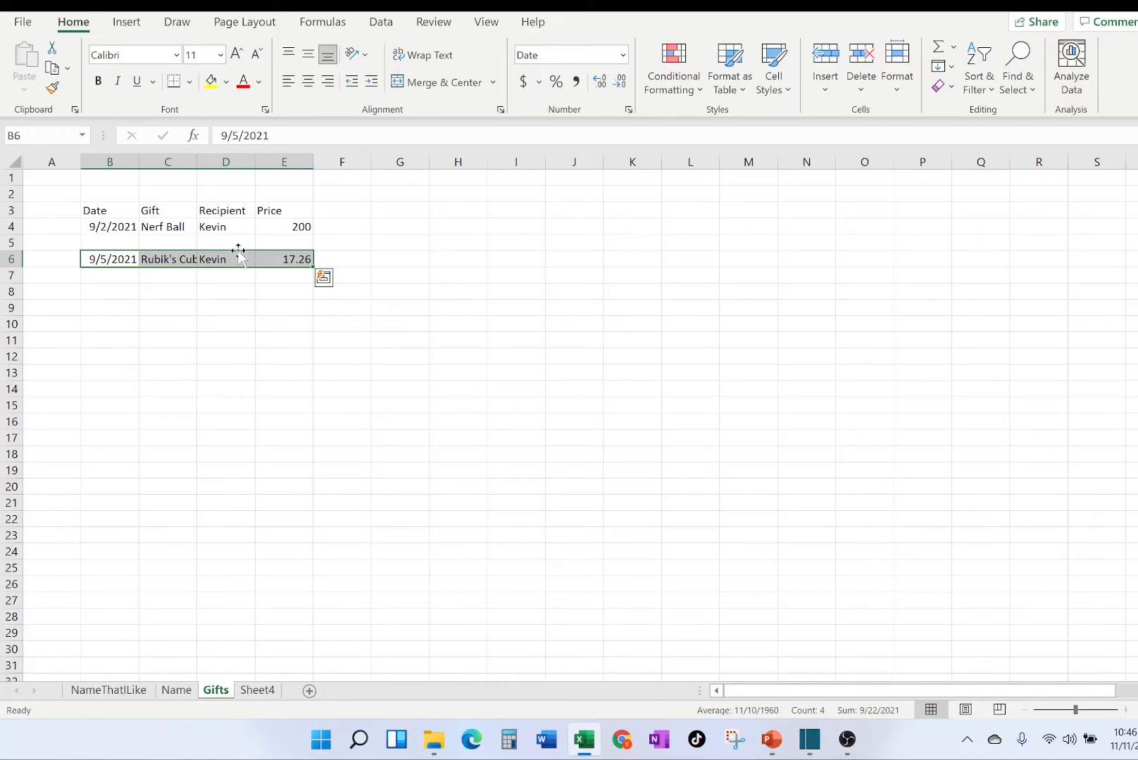
pyautogui.moveTo(238, 250); pyautogui.dragTo(237, 245)
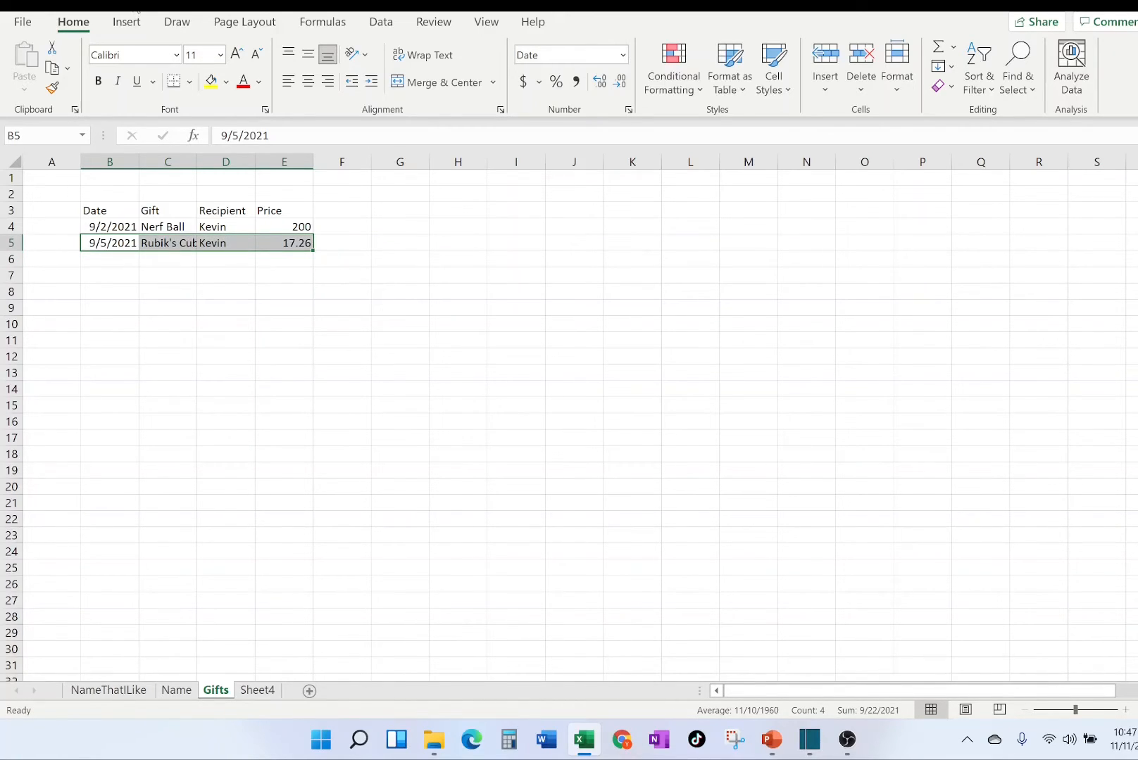
pyautogui.hotkey('ctrl', 'z')
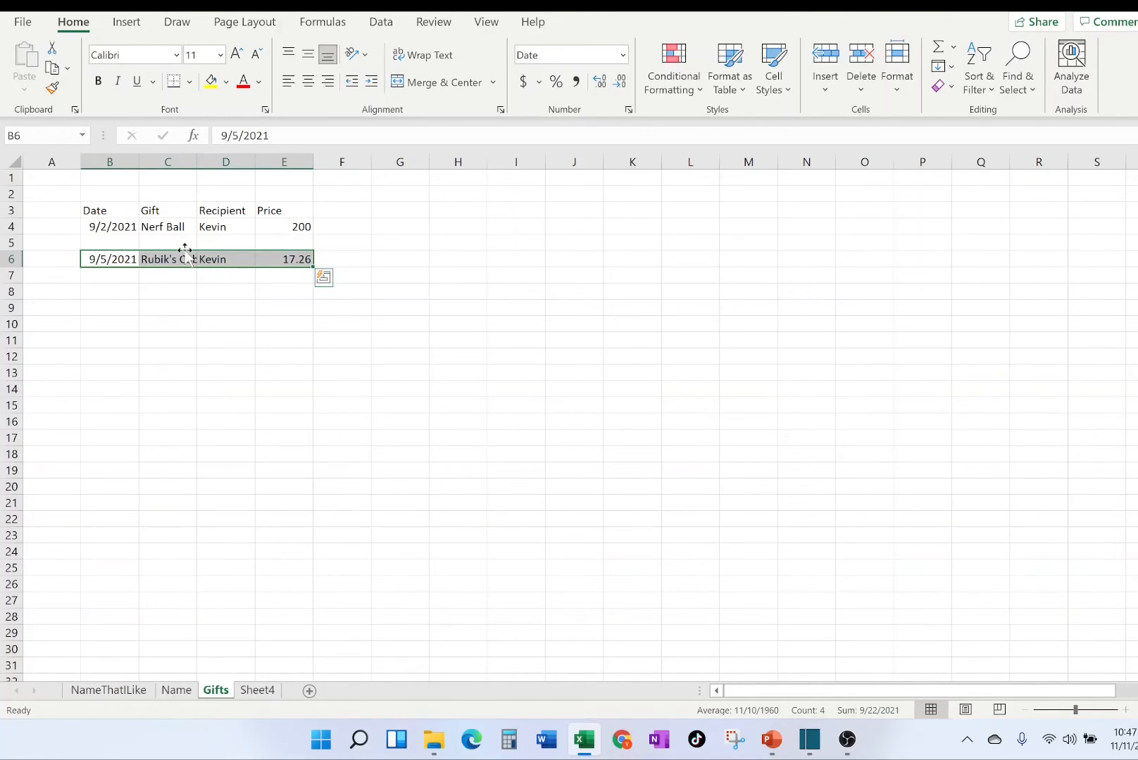
# Delete the entire empty row 5 between the two gift entries, and undo the deletion.
pyautogui.click(11, 242)
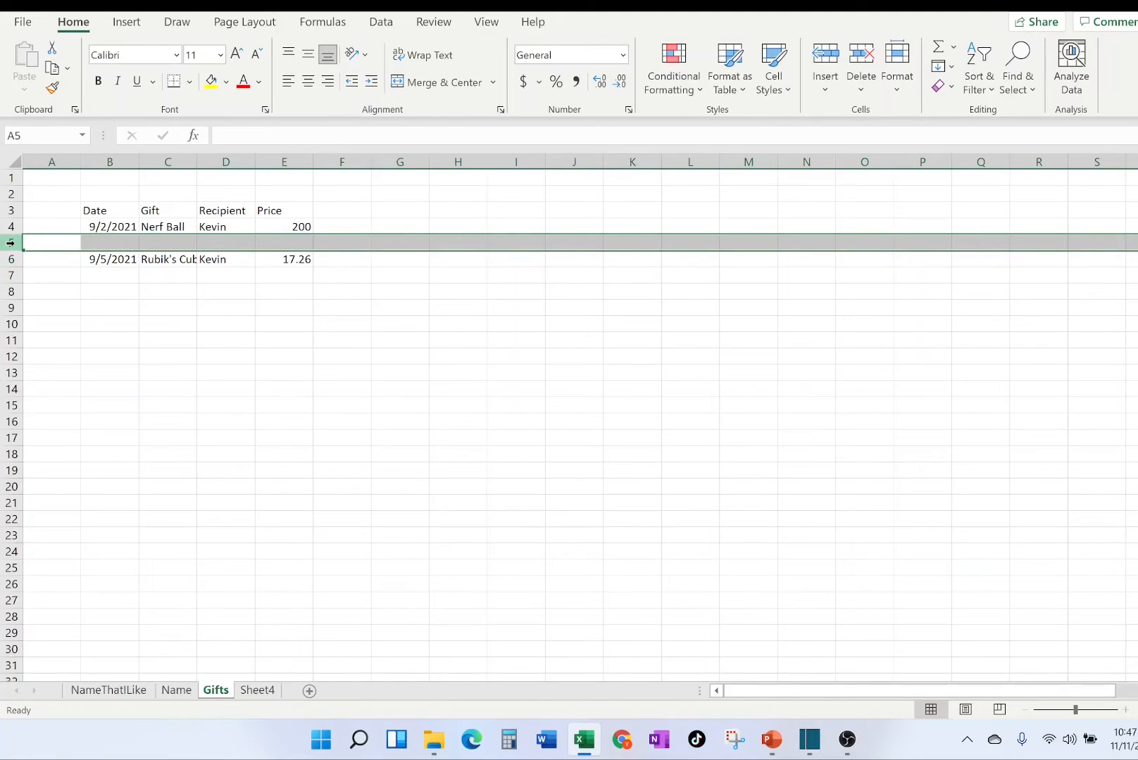
pyautogui.click(44, 311)
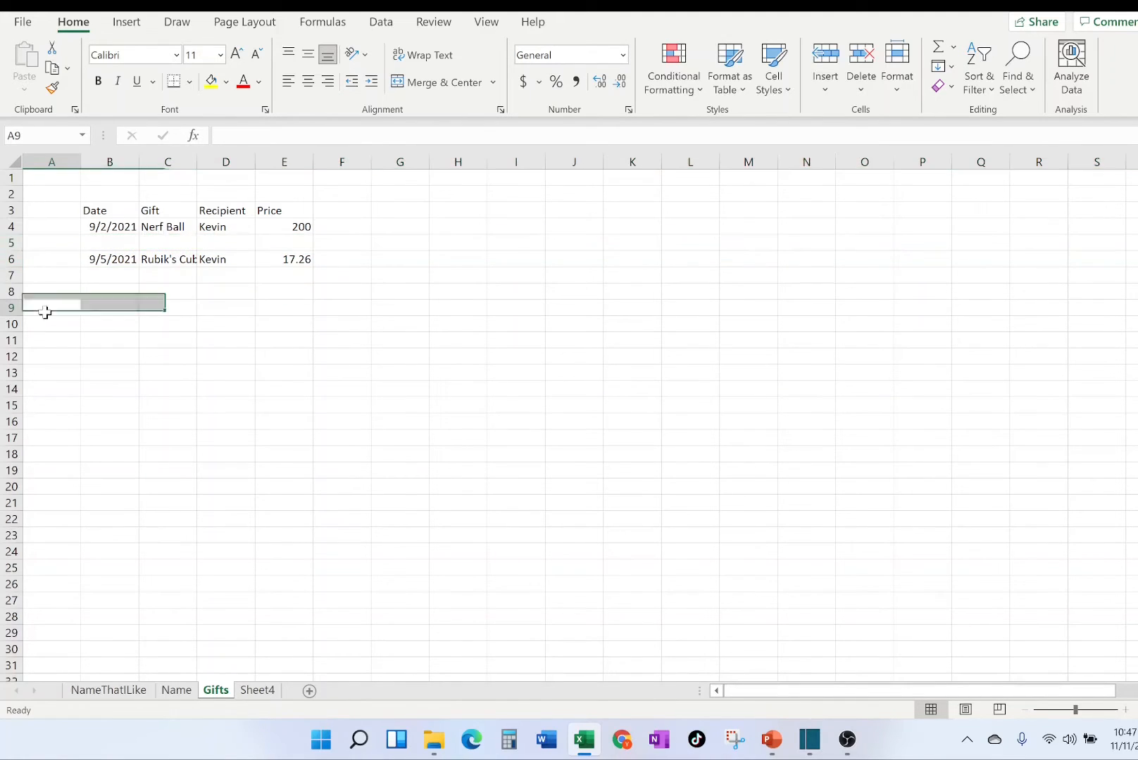
pyautogui.click(8, 243)
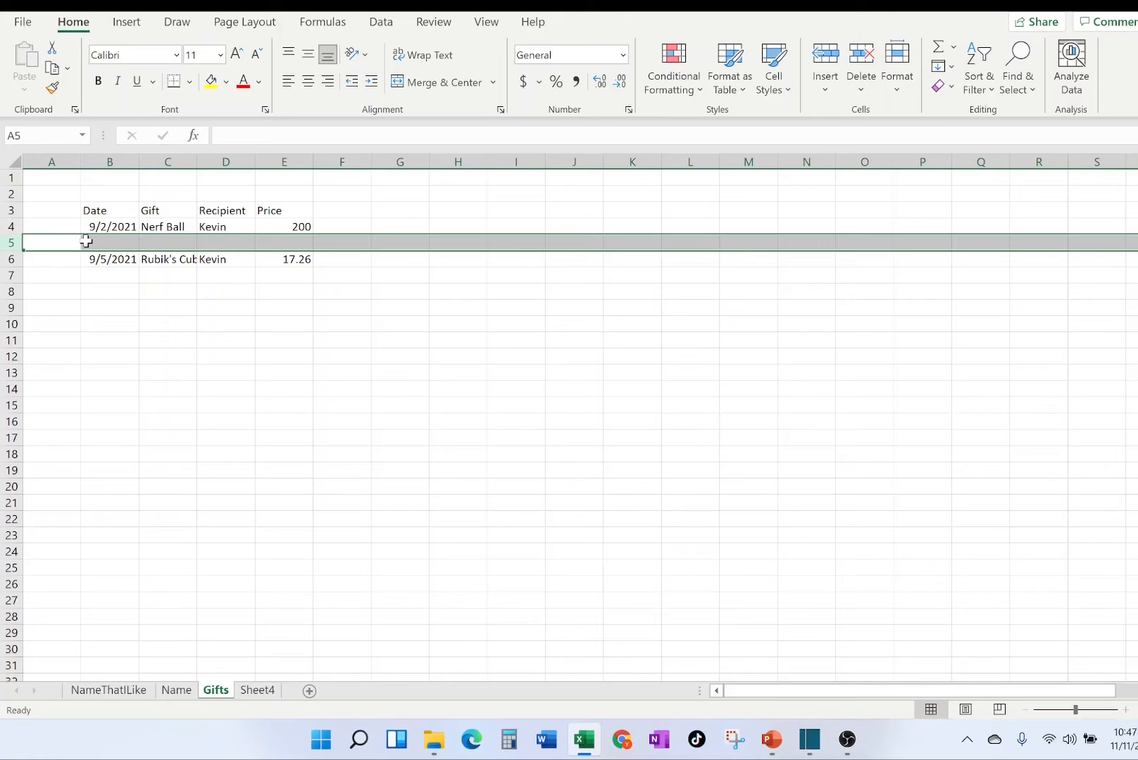
pyautogui.rightClick(108, 249)
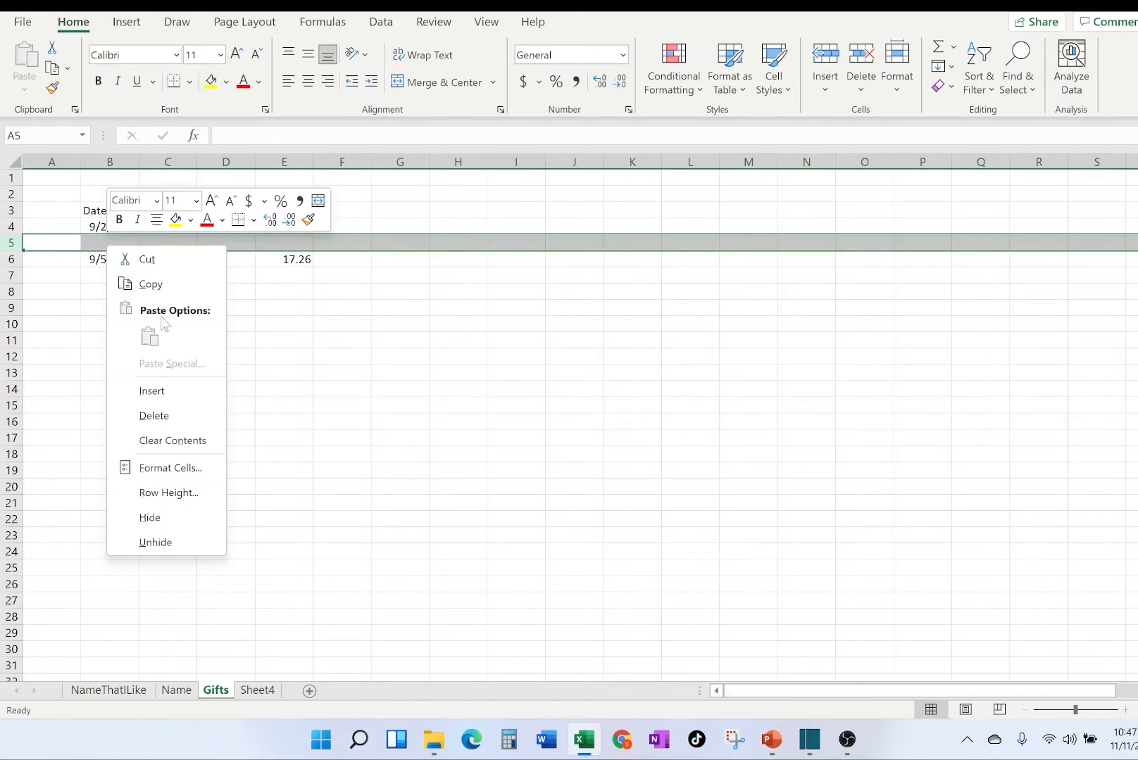
pyautogui.click(163, 416)
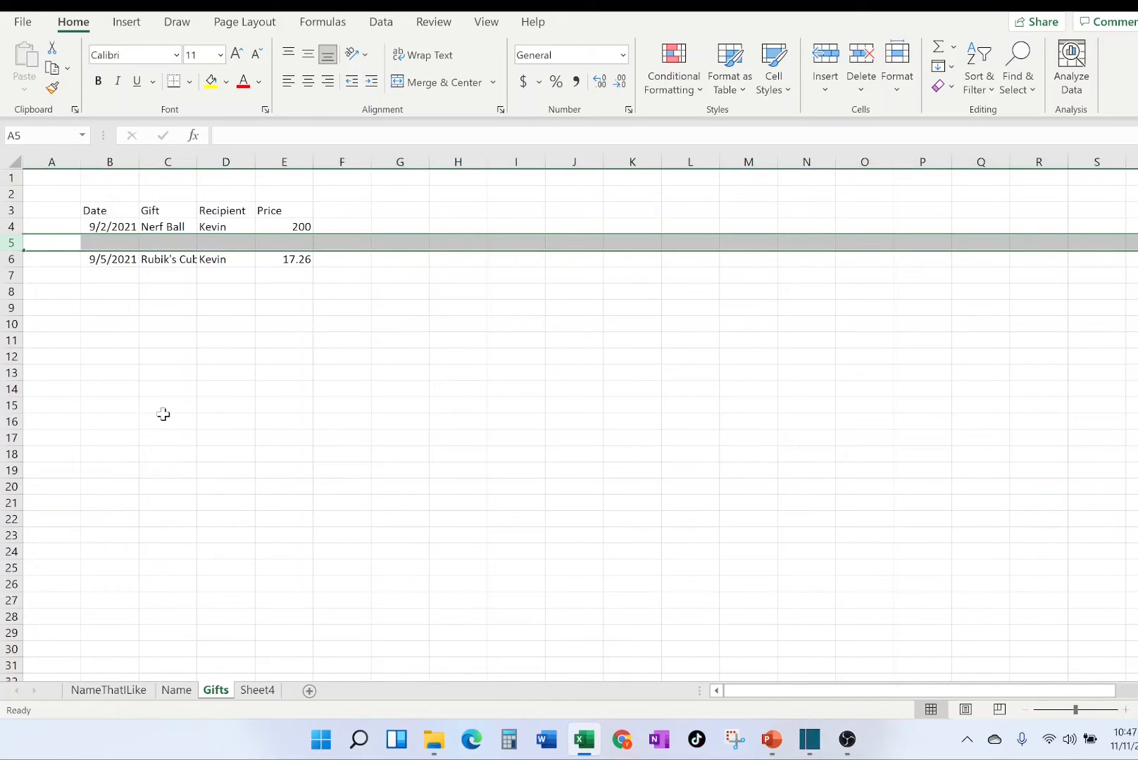
pyautogui.click(236, 379)
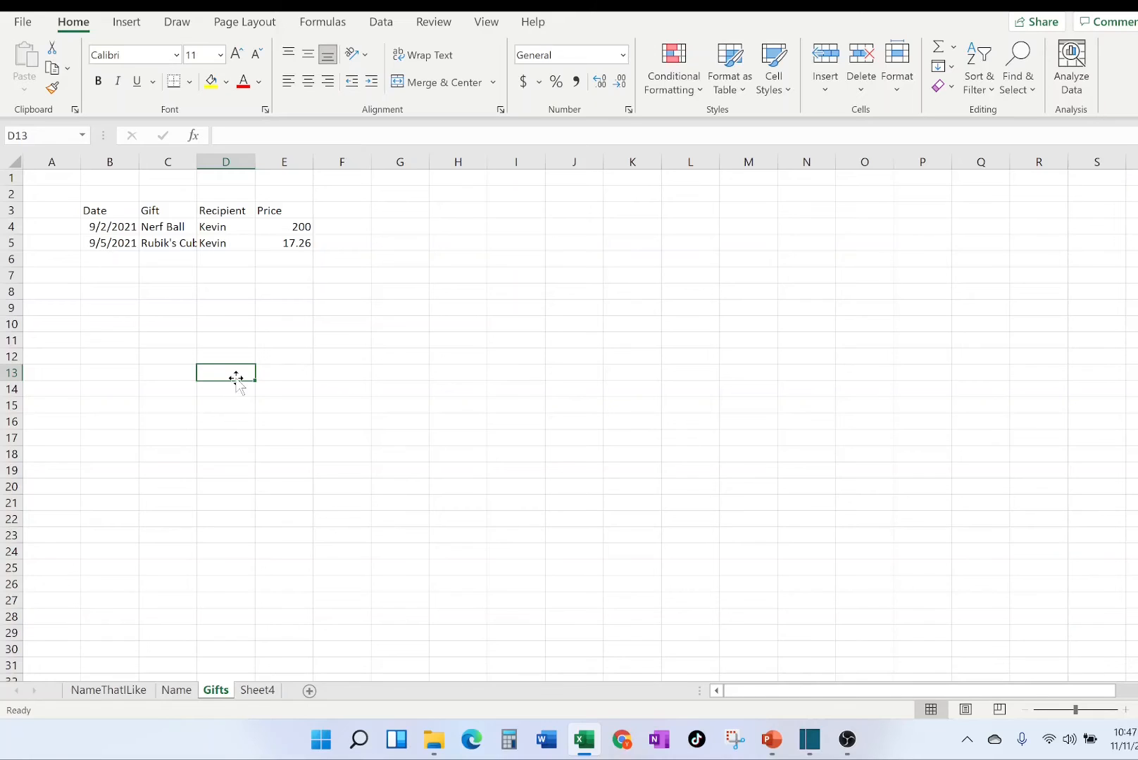
pyautogui.hotkey('ctrl', 'z')
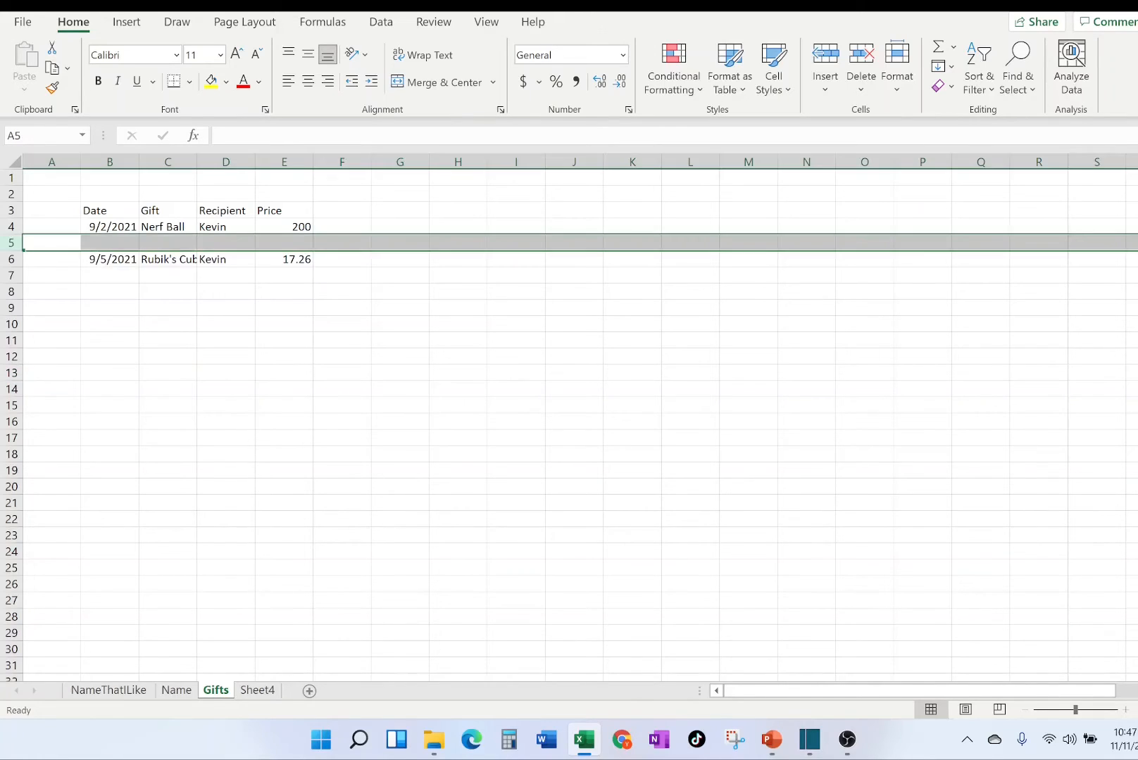
pyautogui.click(158, 372)
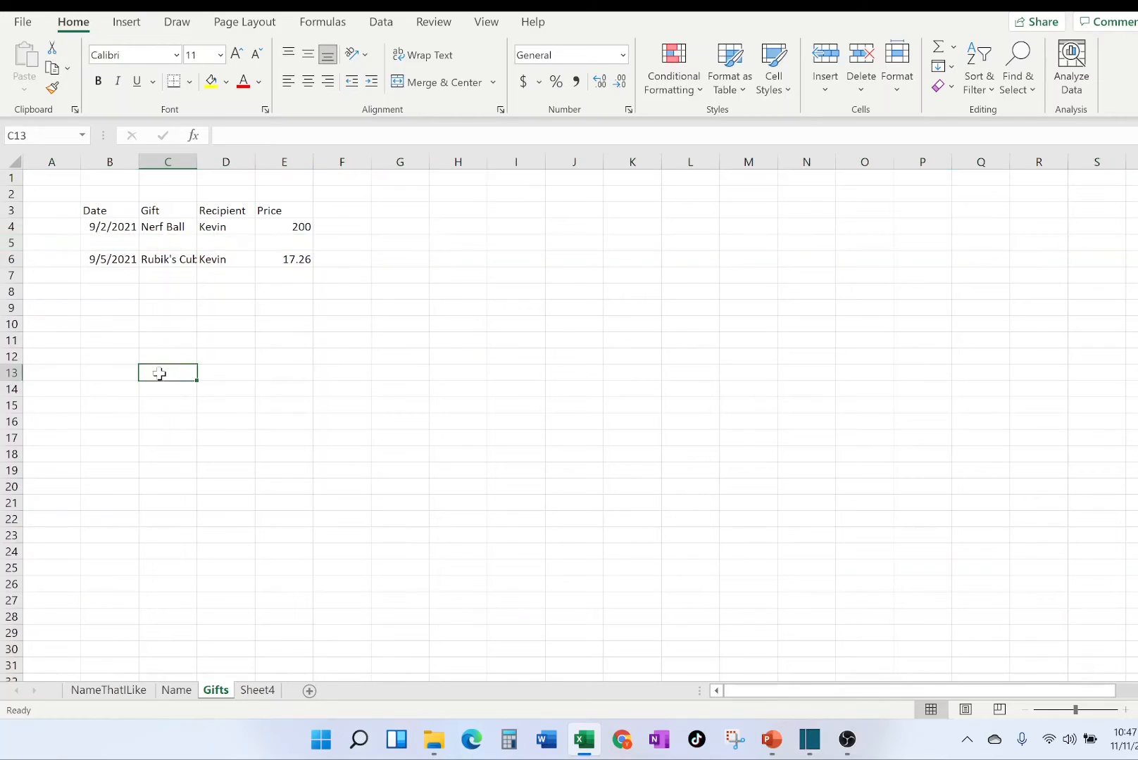
# Cut the Rubik's Cube entry from B6:E6 and paste it into row 5 starting at B5.
pyautogui.click(114, 257)
pyautogui.moveTo(115, 257); pyautogui.dragTo(282, 258)
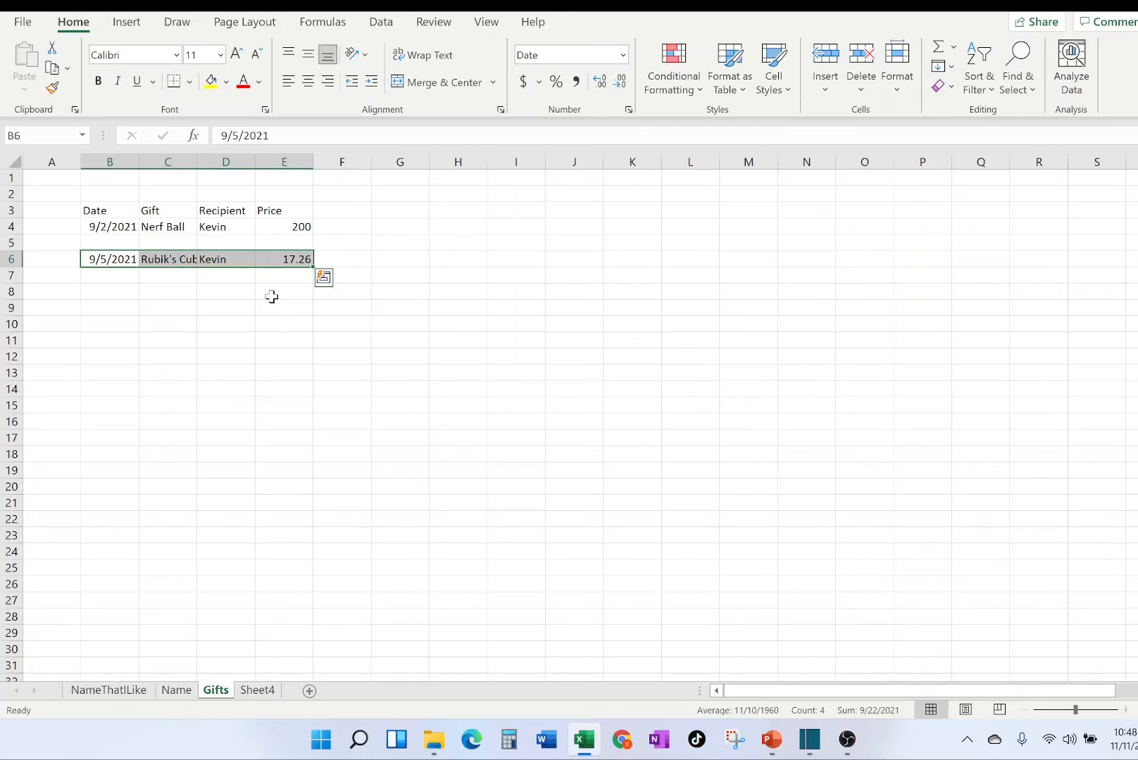
pyautogui.rightClick(214, 258)
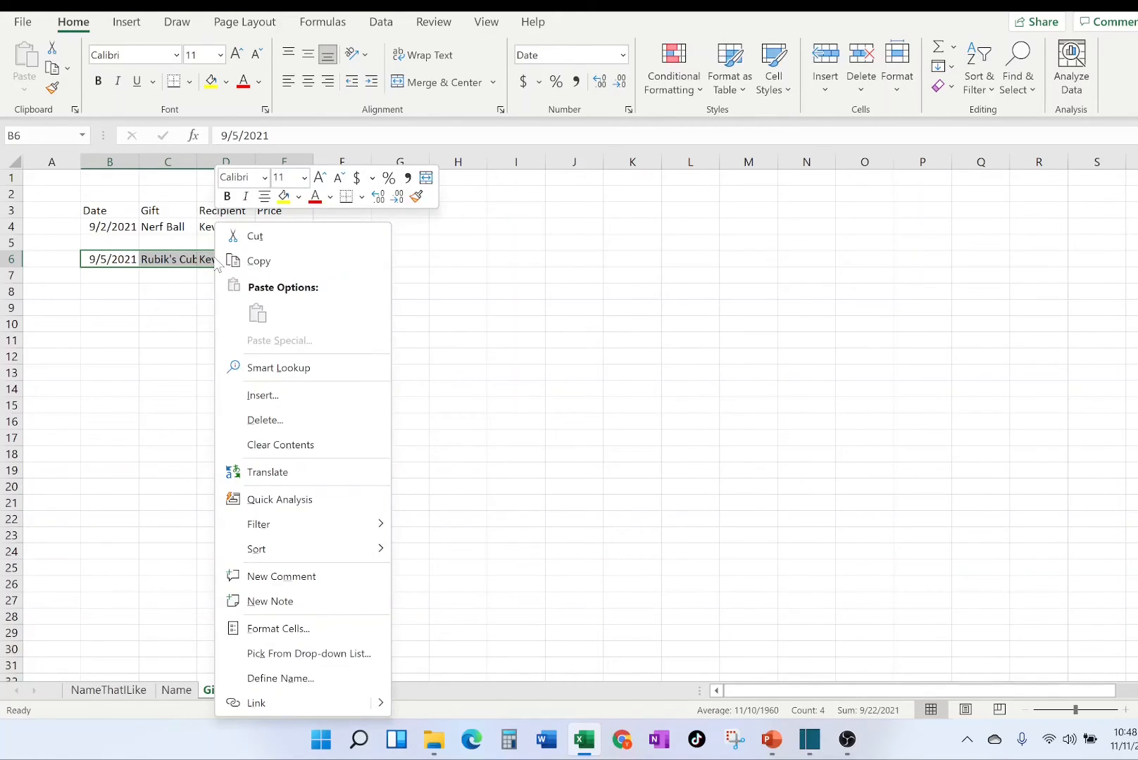
pyautogui.click(257, 239)
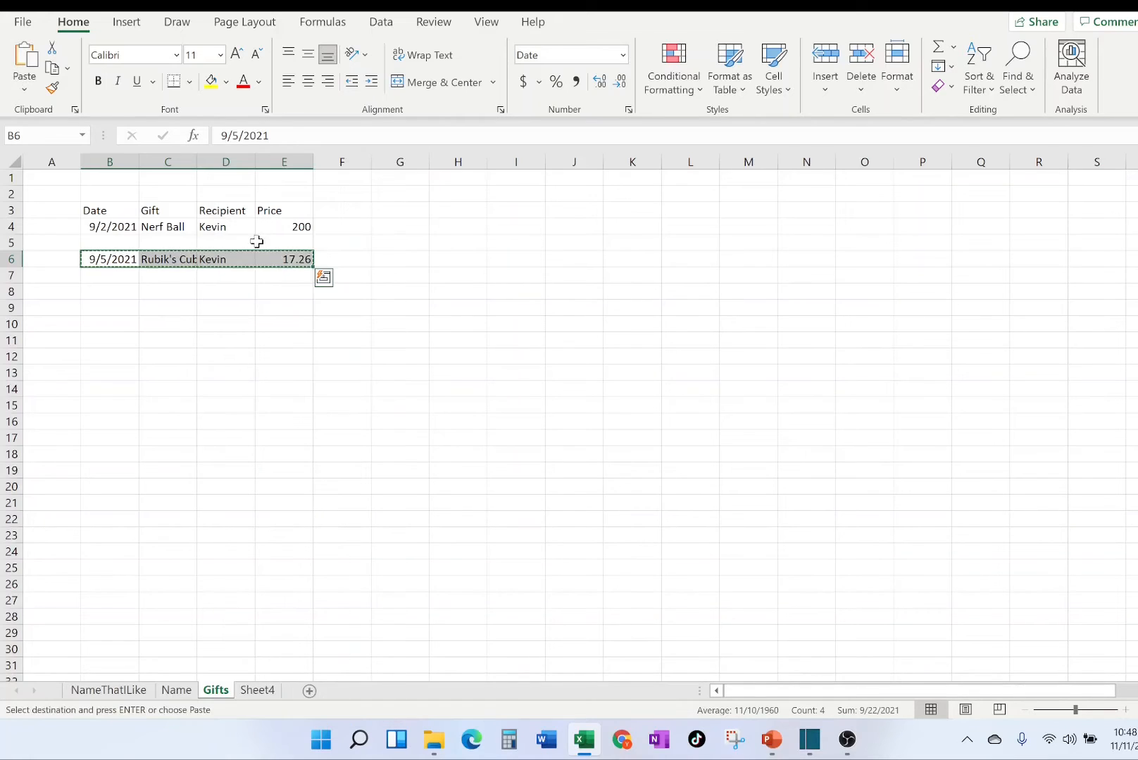
pyautogui.click(121, 242)
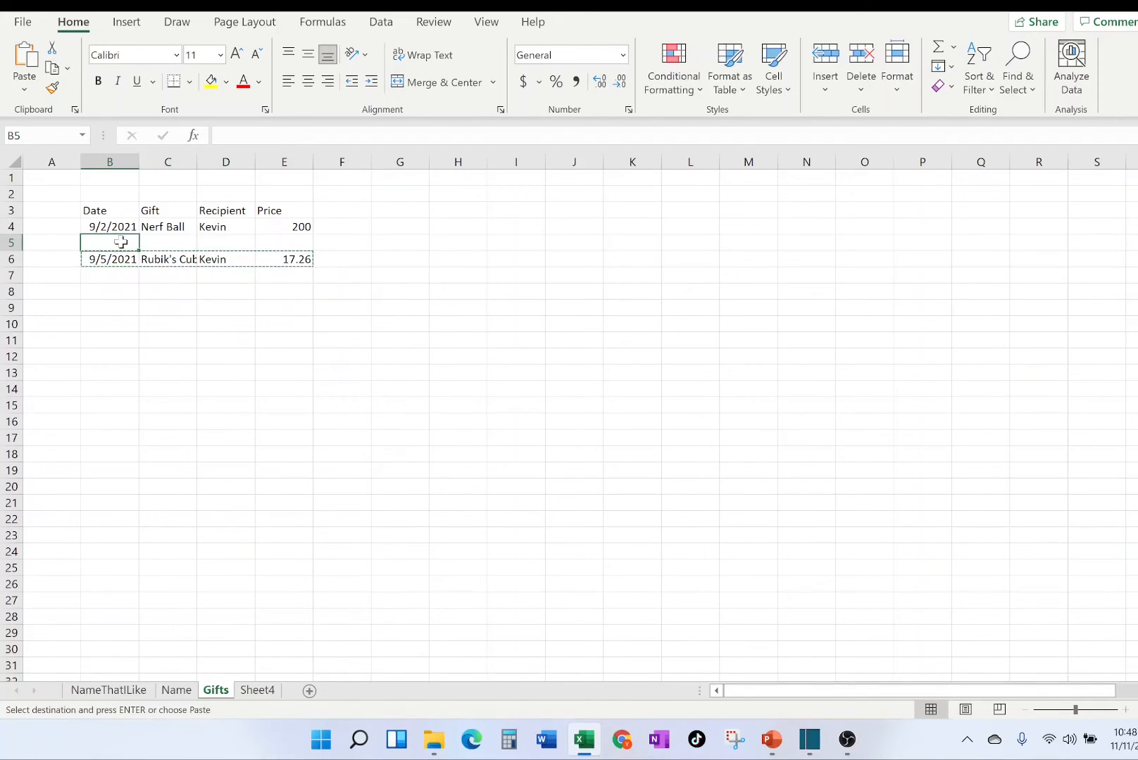
pyautogui.rightClick(124, 242)
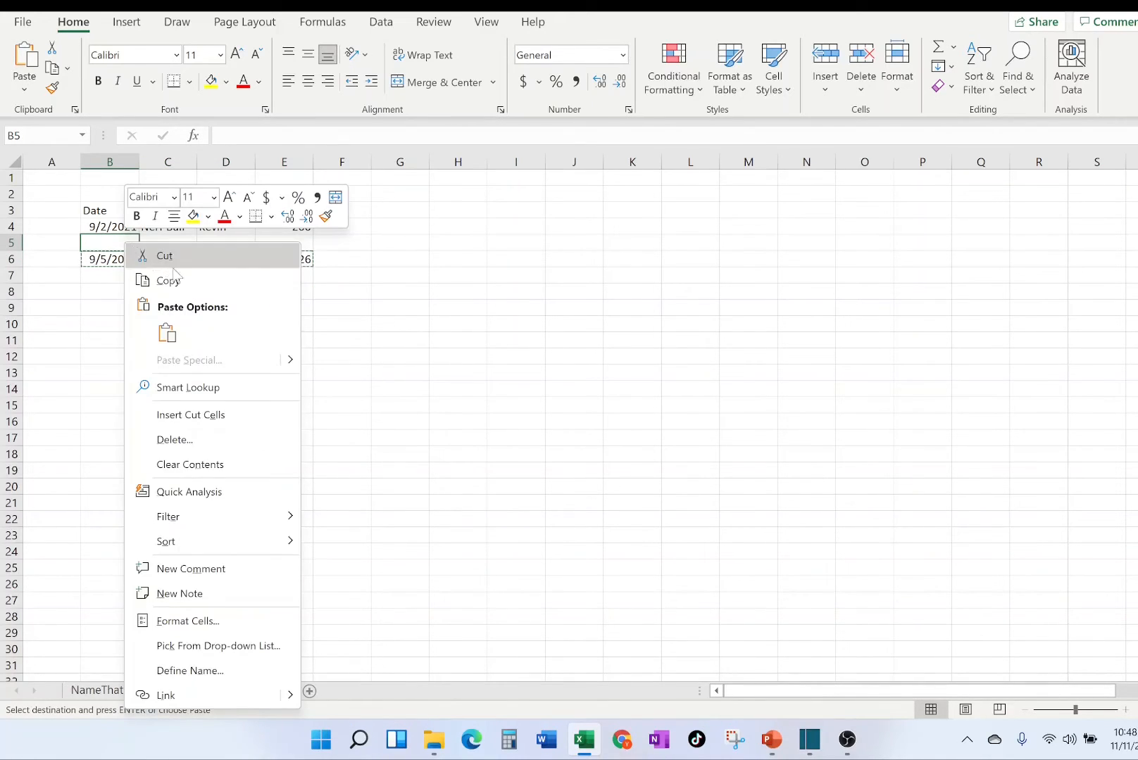
pyautogui.click(167, 331)
pyautogui.click(257, 347)
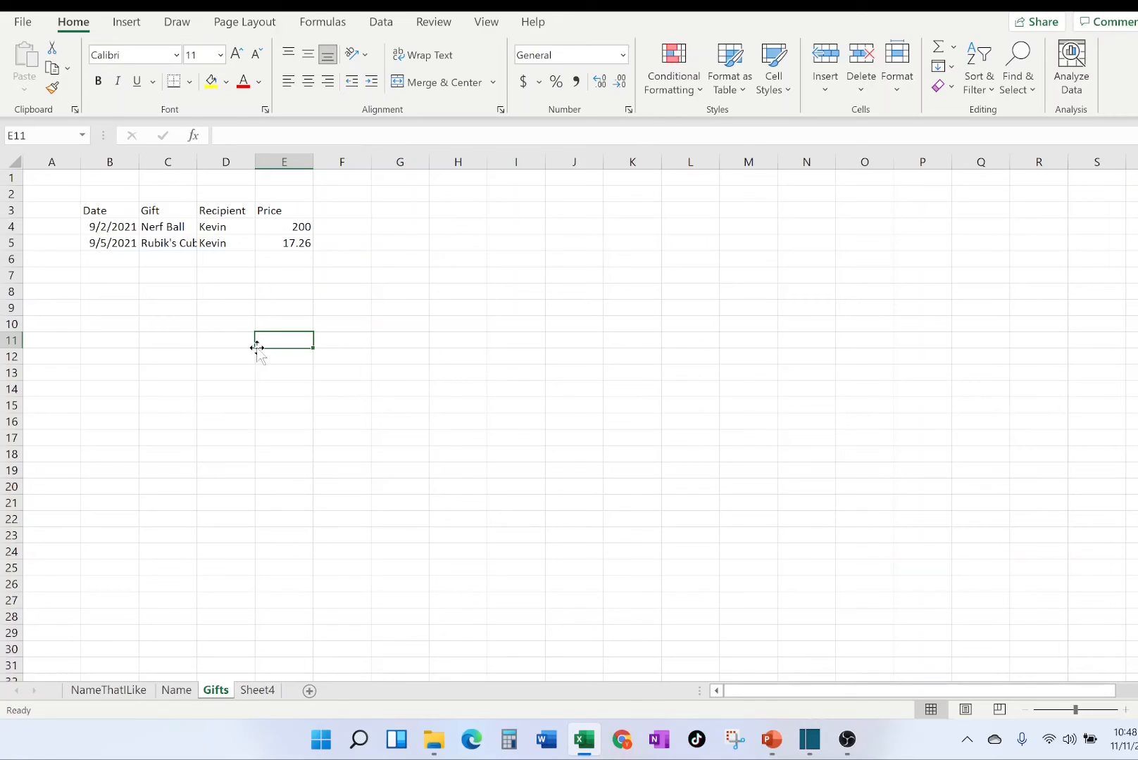
# Overwrite the Nerf Ball price in E4 with 18.91, and restore it to 200.
pyautogui.click(272, 226)
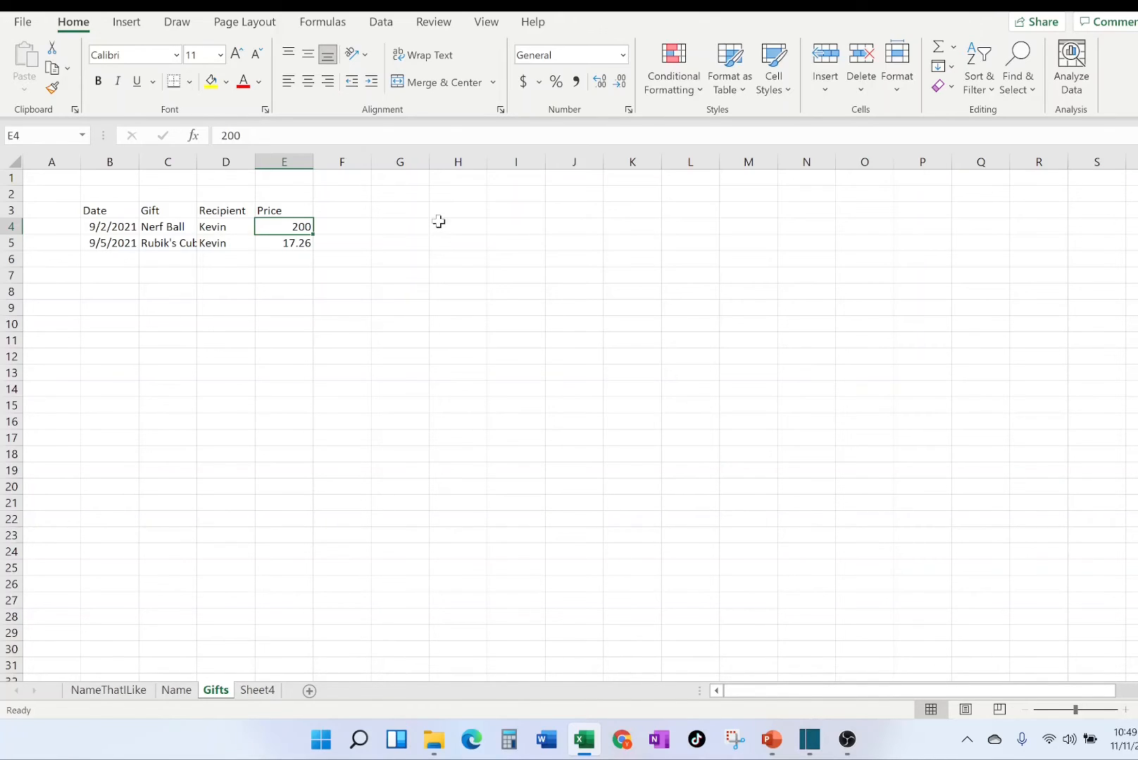
pyautogui.click(438, 276)
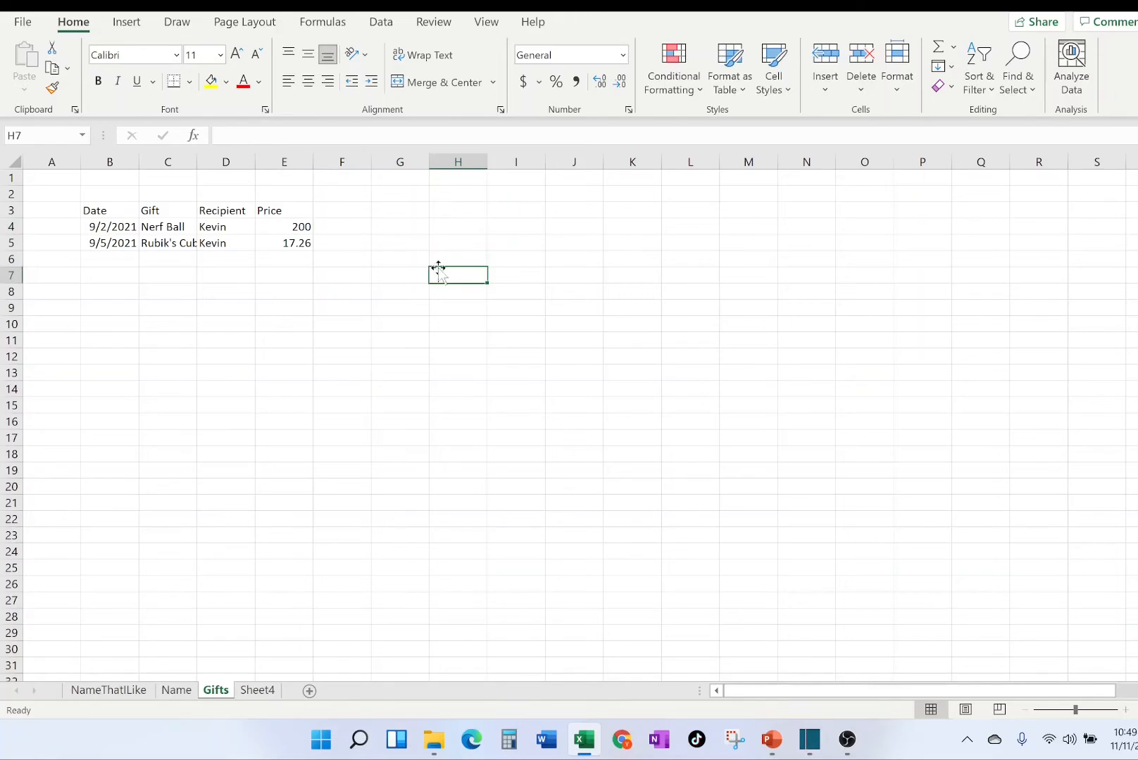
pyautogui.click(285, 228)
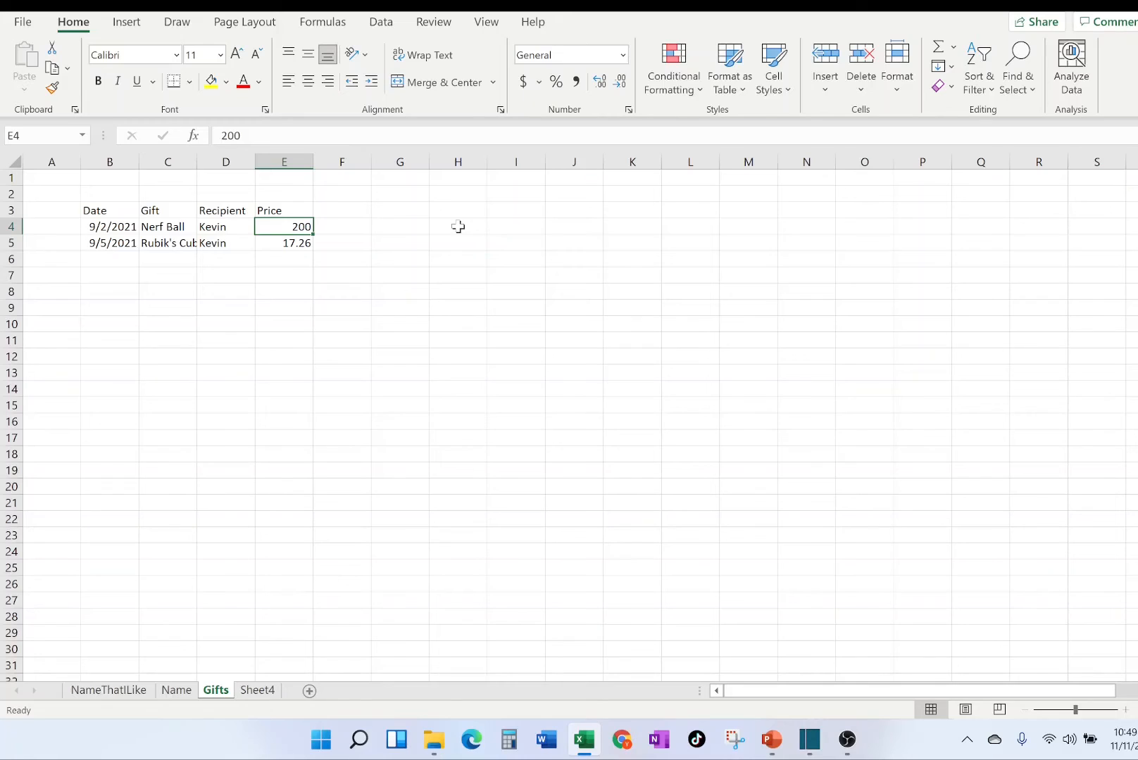
pyautogui.write('18.91')
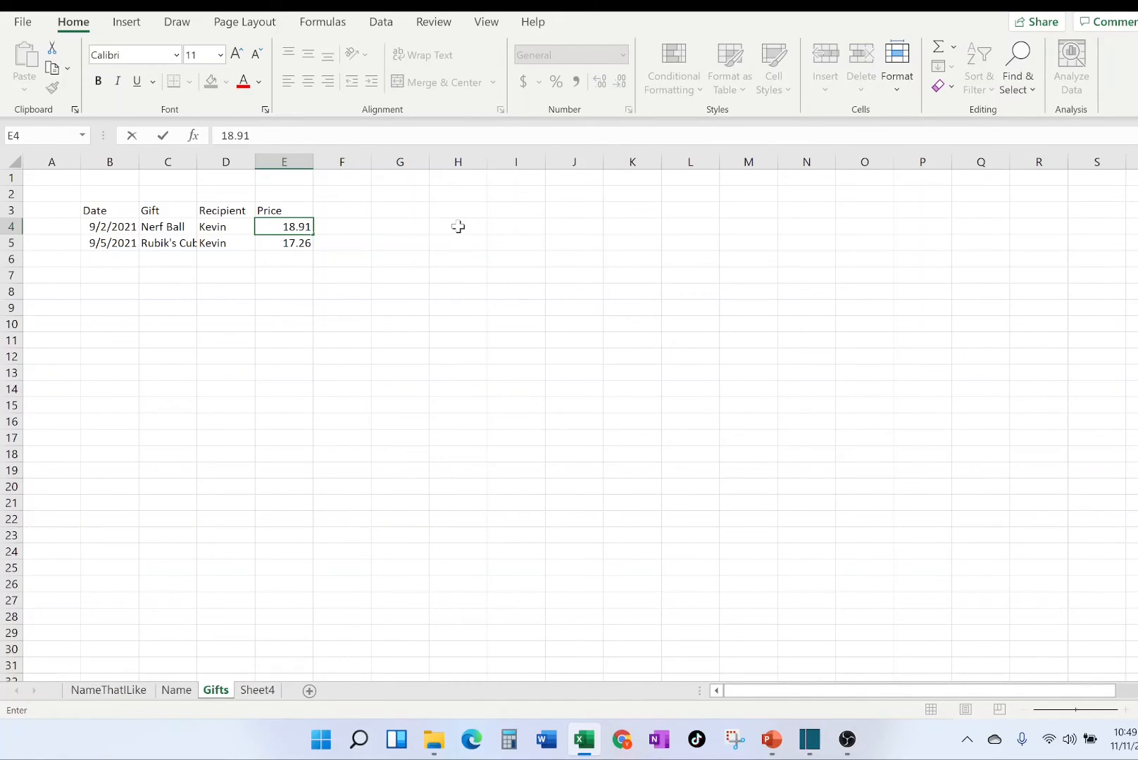
pyautogui.press('Return')
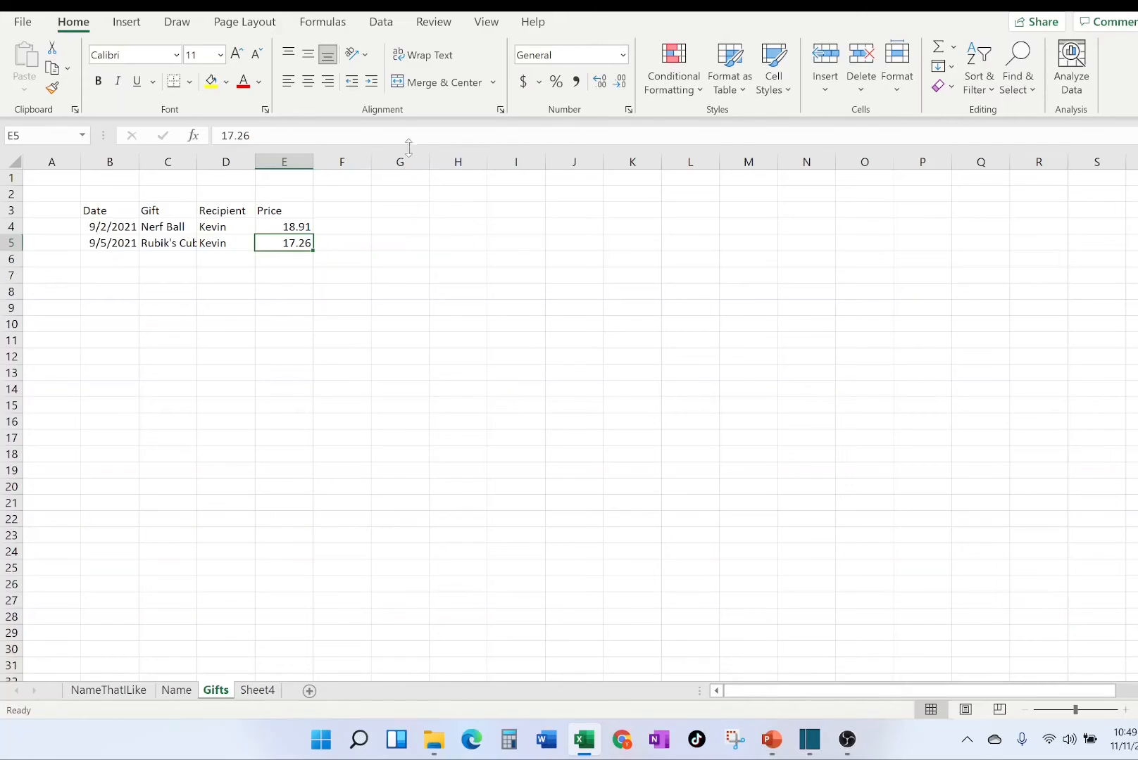
pyautogui.press('Up')
pyautogui.write('200')
pyautogui.click(483, 346)
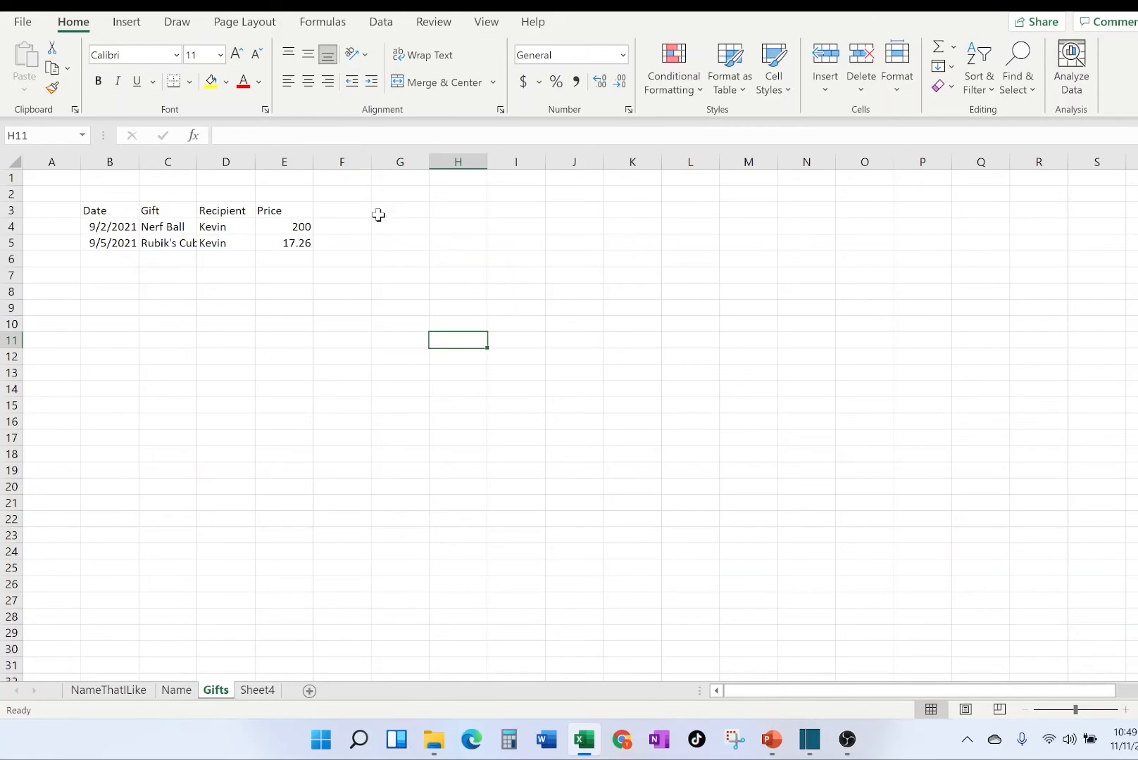
# Edit the Nerf Ball price inside cell E4 to 18.91, and undo the edit.
pyautogui.doubleClick(292, 225)
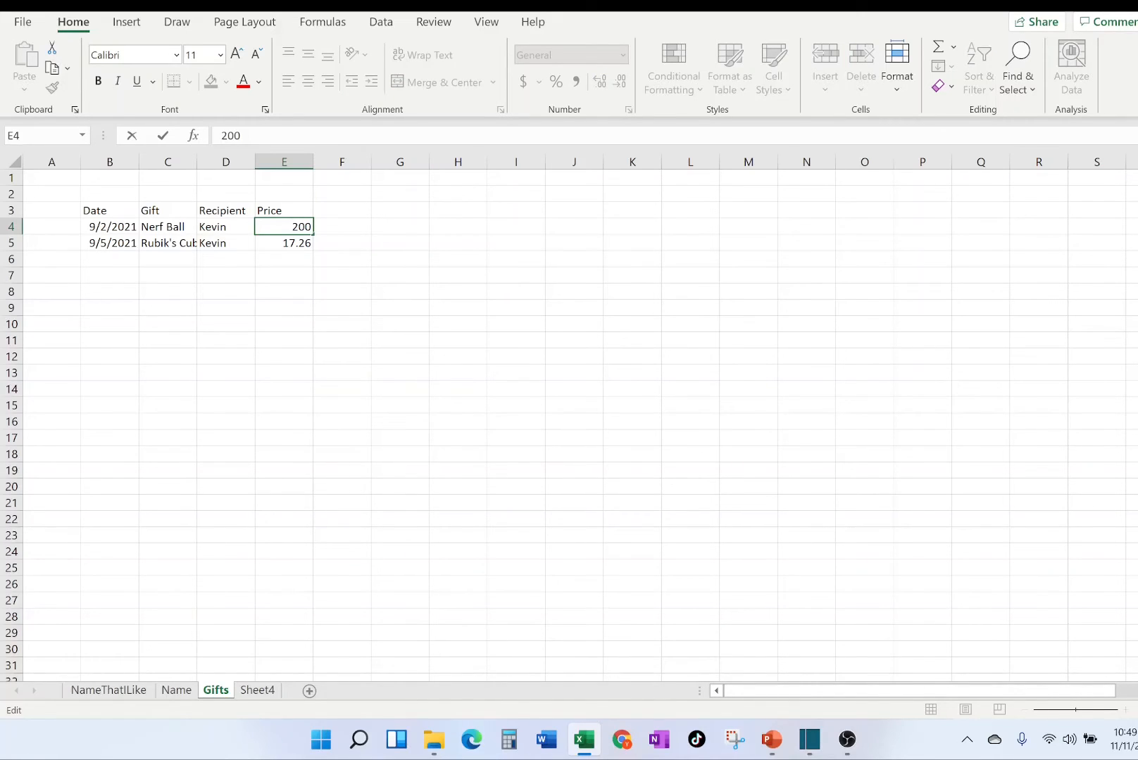
pyautogui.moveTo(292, 226); pyautogui.dragTo(311, 227)
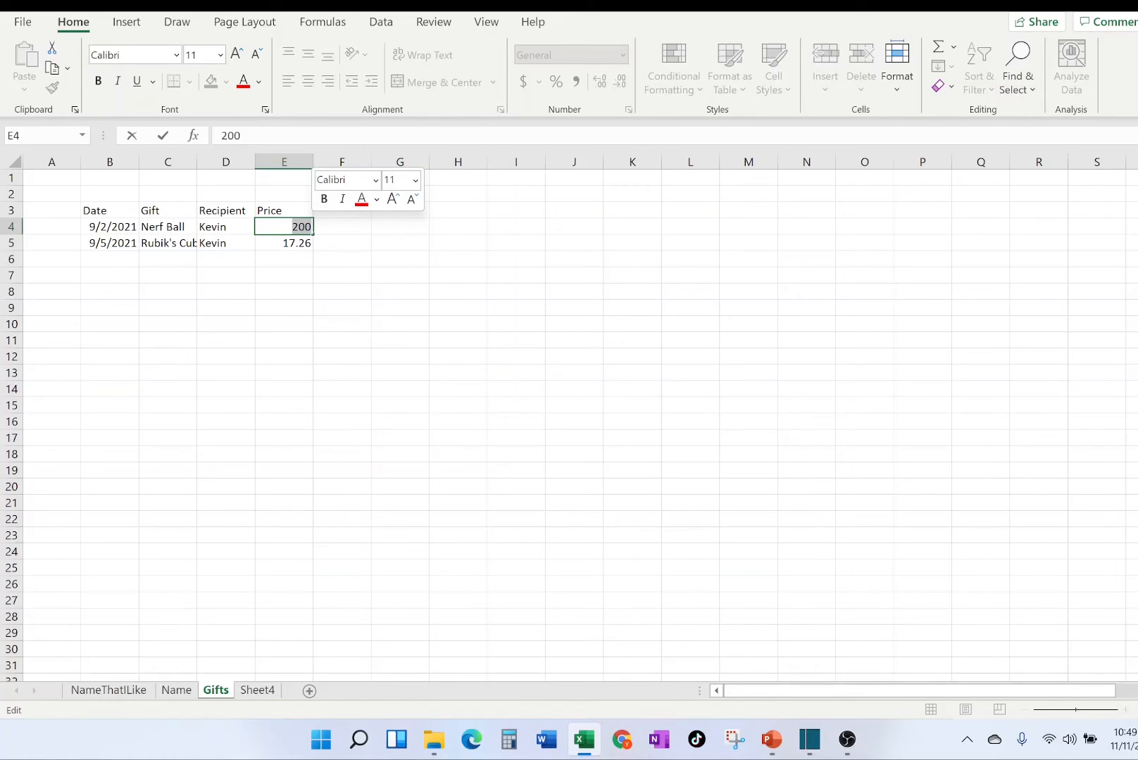
pyautogui.write('18.91')
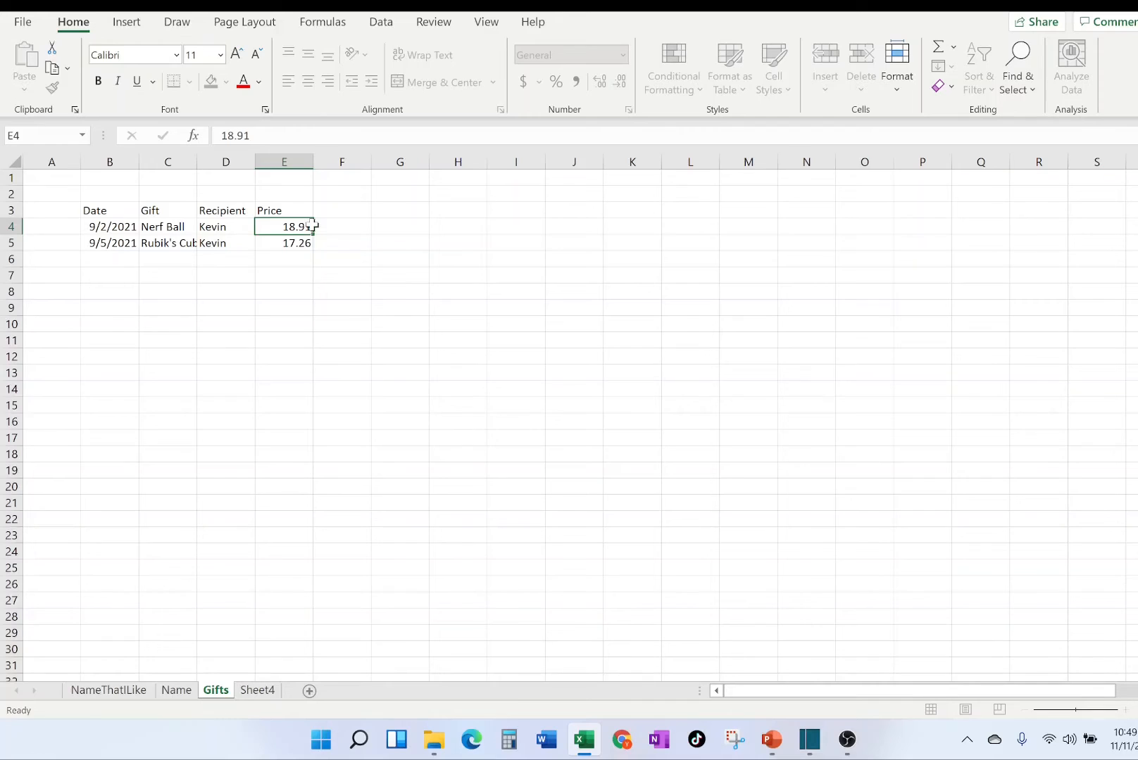
pyautogui.press('Return')
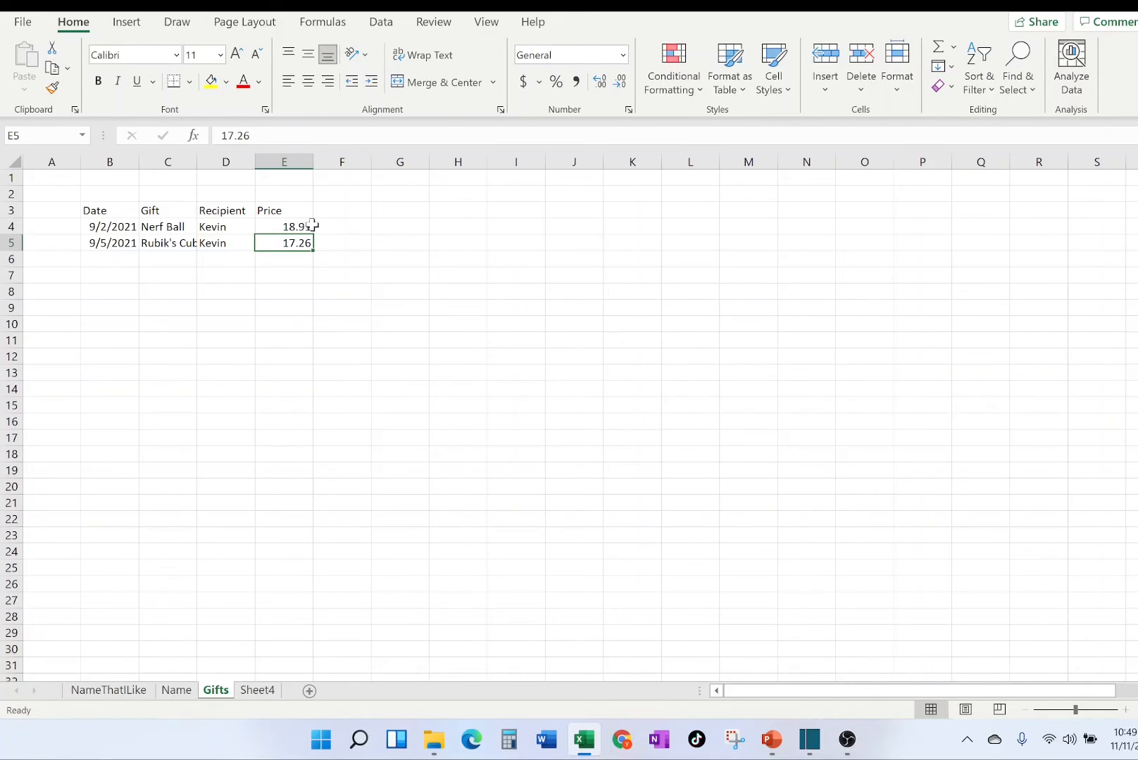
pyautogui.hotkey('ctrl', 'z')
pyautogui.click(424, 285)
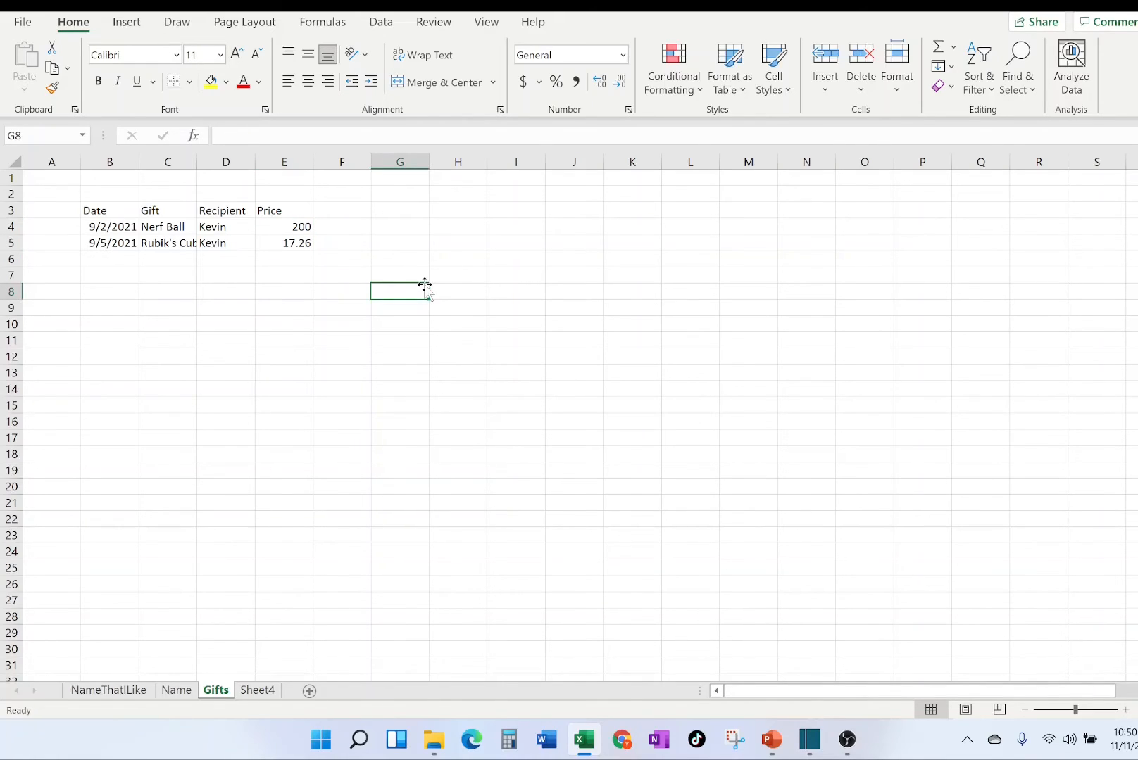
# Set the Nerf Ball's price in cell E4 to 18.91.
pyautogui.click(287, 228)
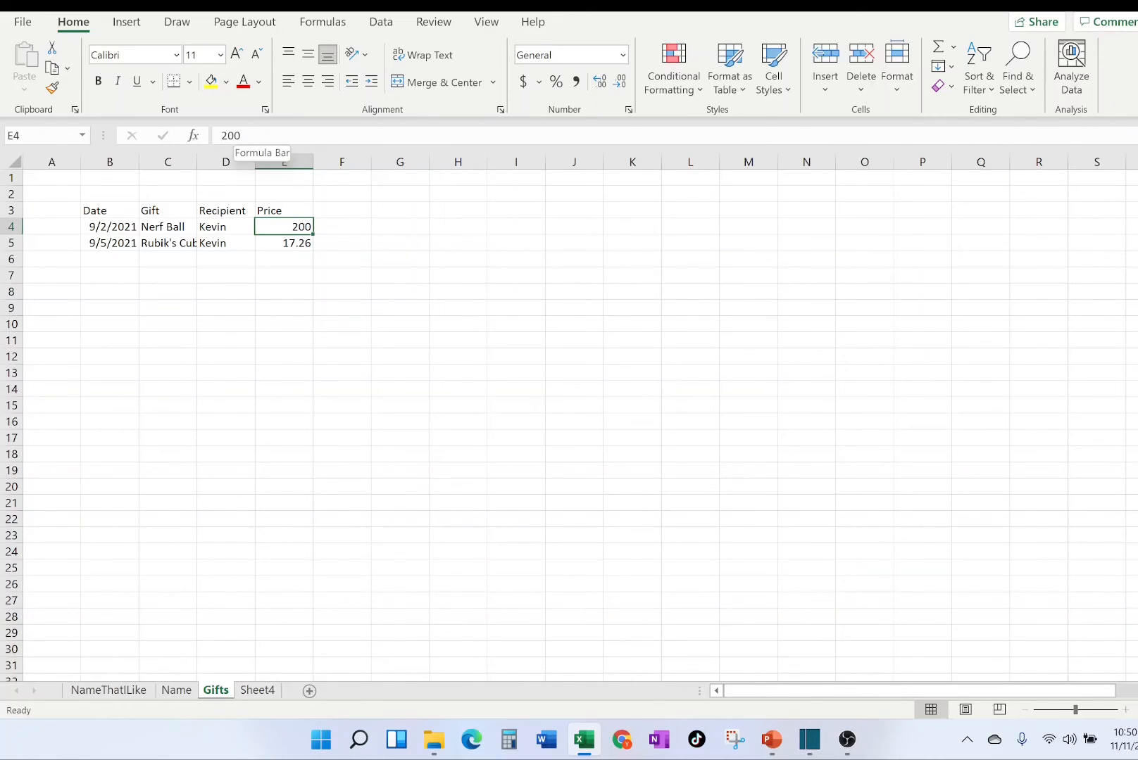
pyautogui.doubleClick(230, 135)
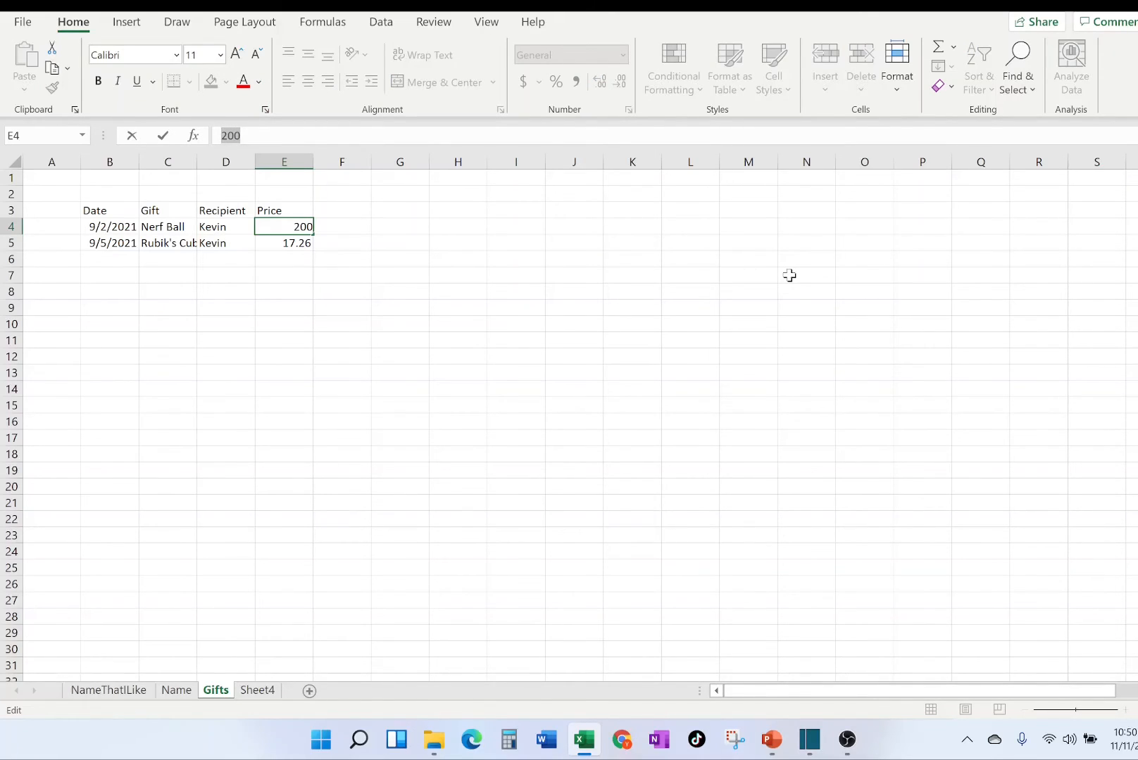
pyautogui.write('18.91')
pyautogui.press('Return')
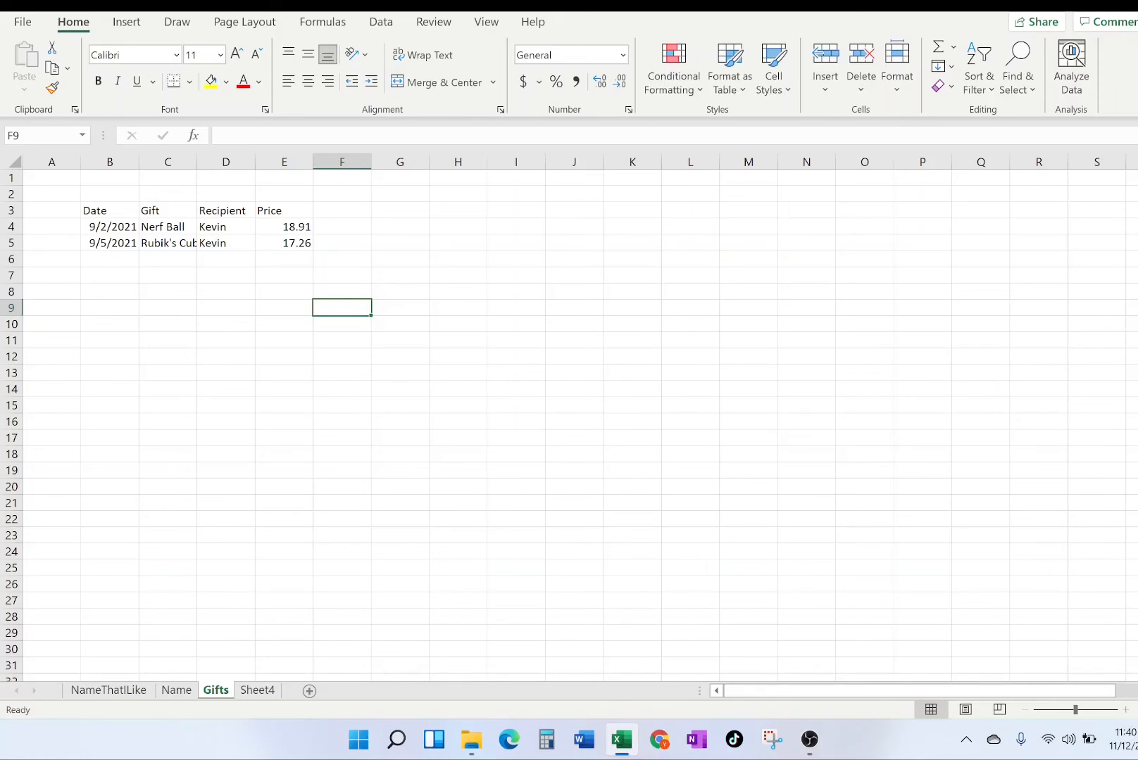
# Move the Recipient and Price data from D3:E5 one column over to E3:F5.
pyautogui.moveTo(237, 205); pyautogui.dragTo(334, 212)
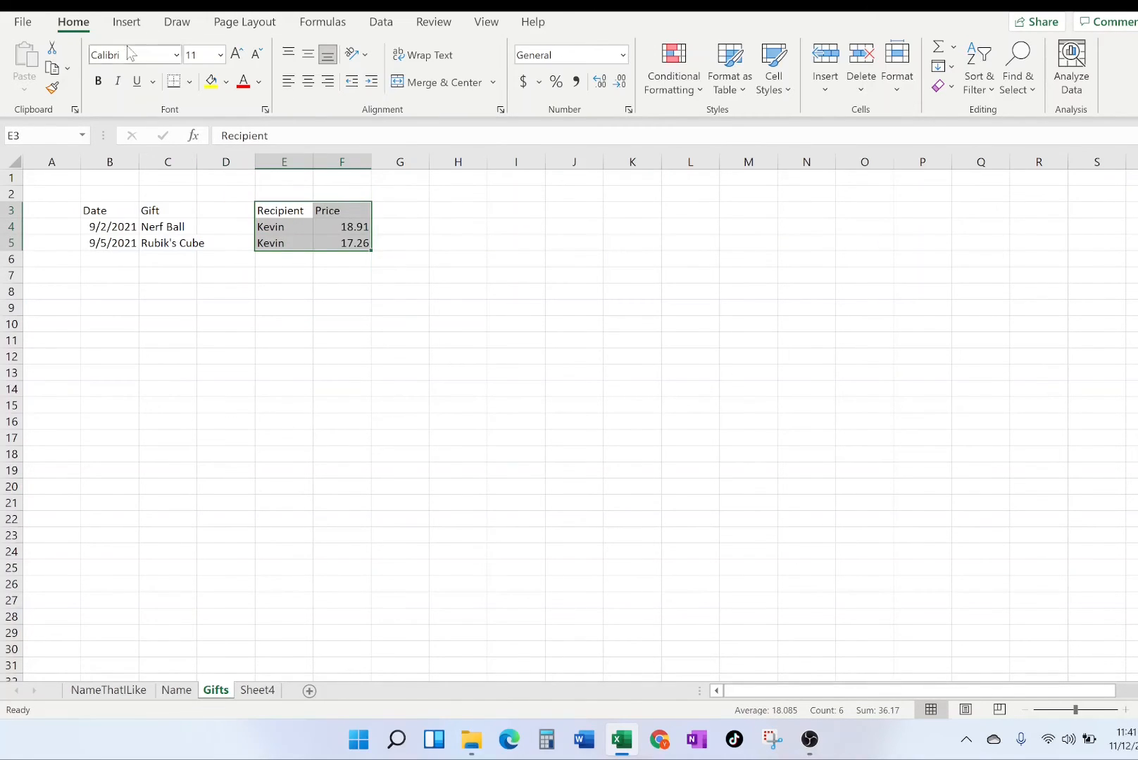
# Undo the move of the Recipient and Price data, and insert a blank column before the Recipient column.
pyautogui.hotkey('ctrl', 'z')
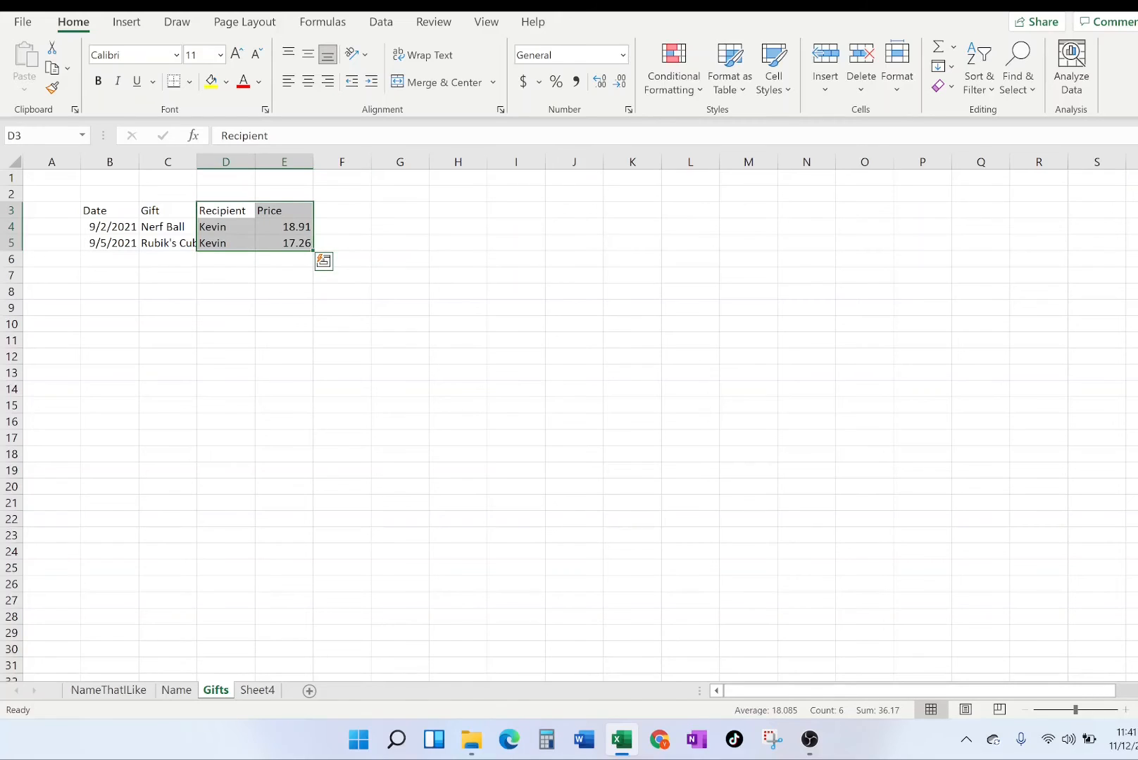
pyautogui.click(218, 374)
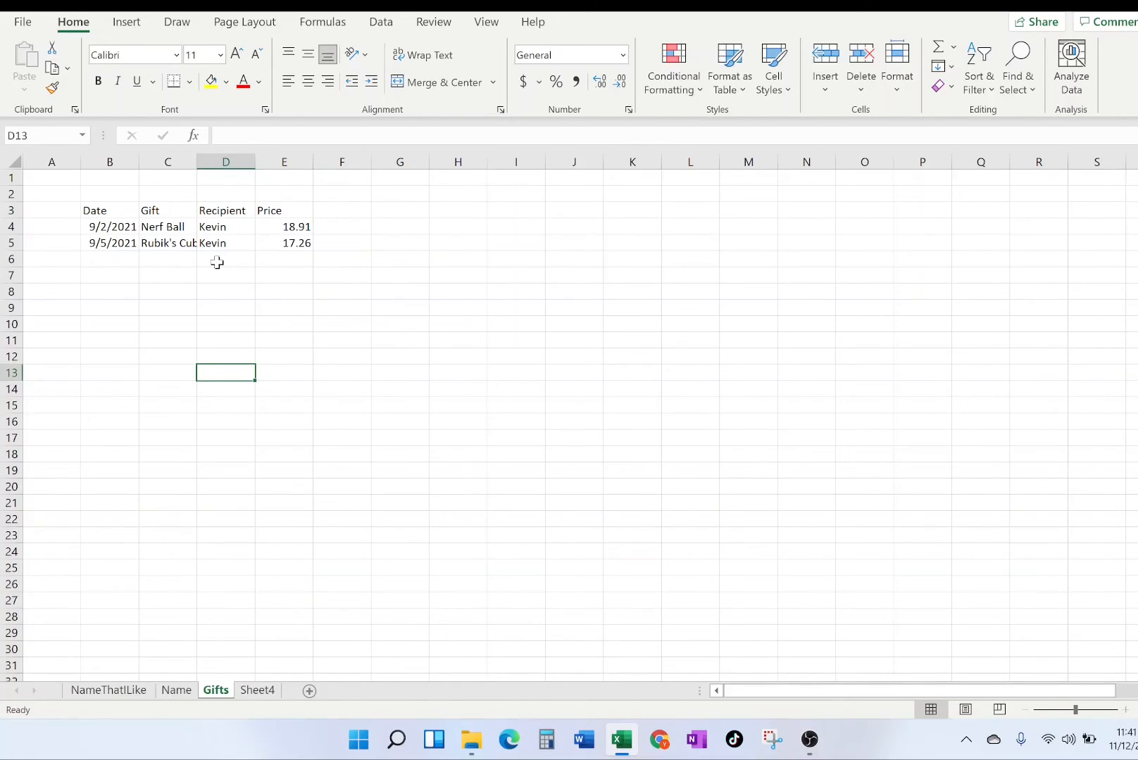
pyautogui.click(229, 161)
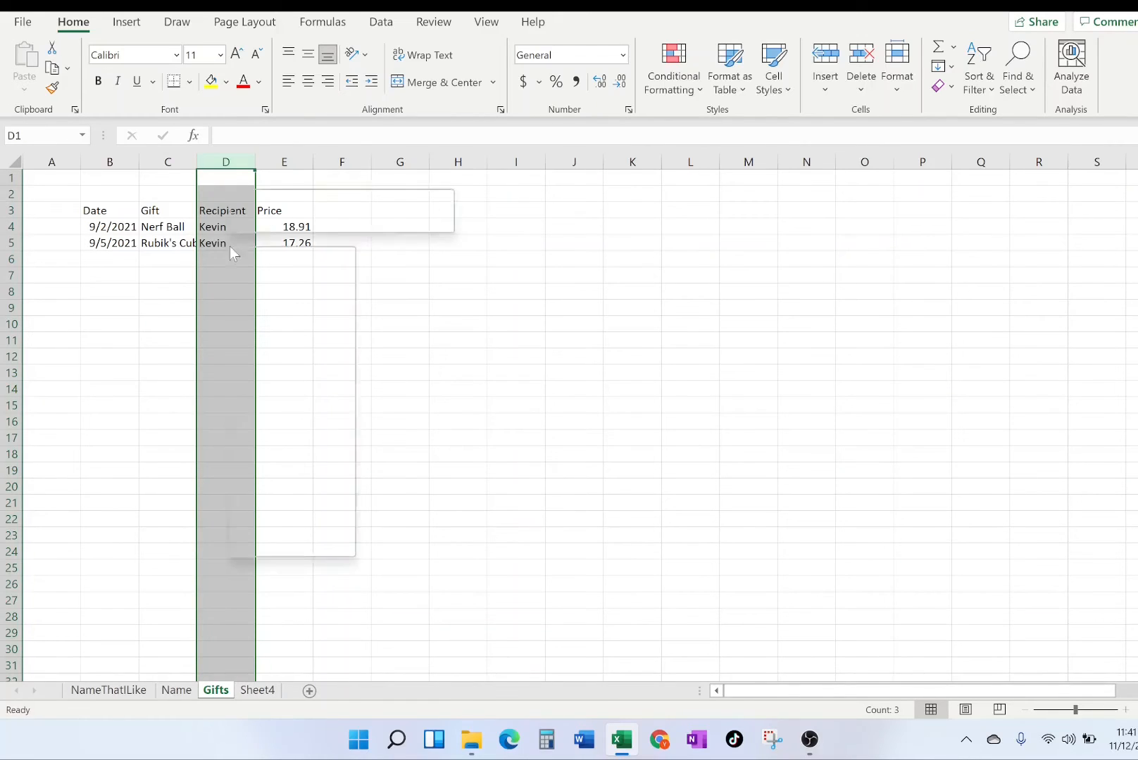
pyautogui.rightClick(230, 247)
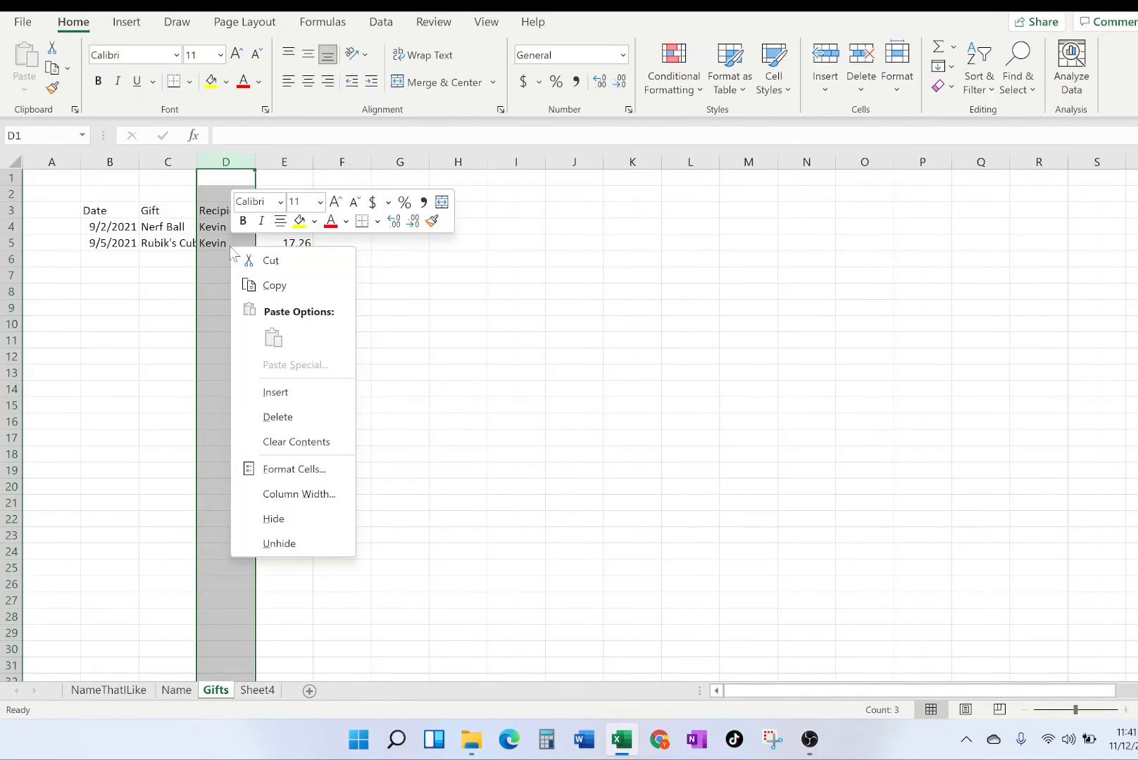
pyautogui.click(296, 386)
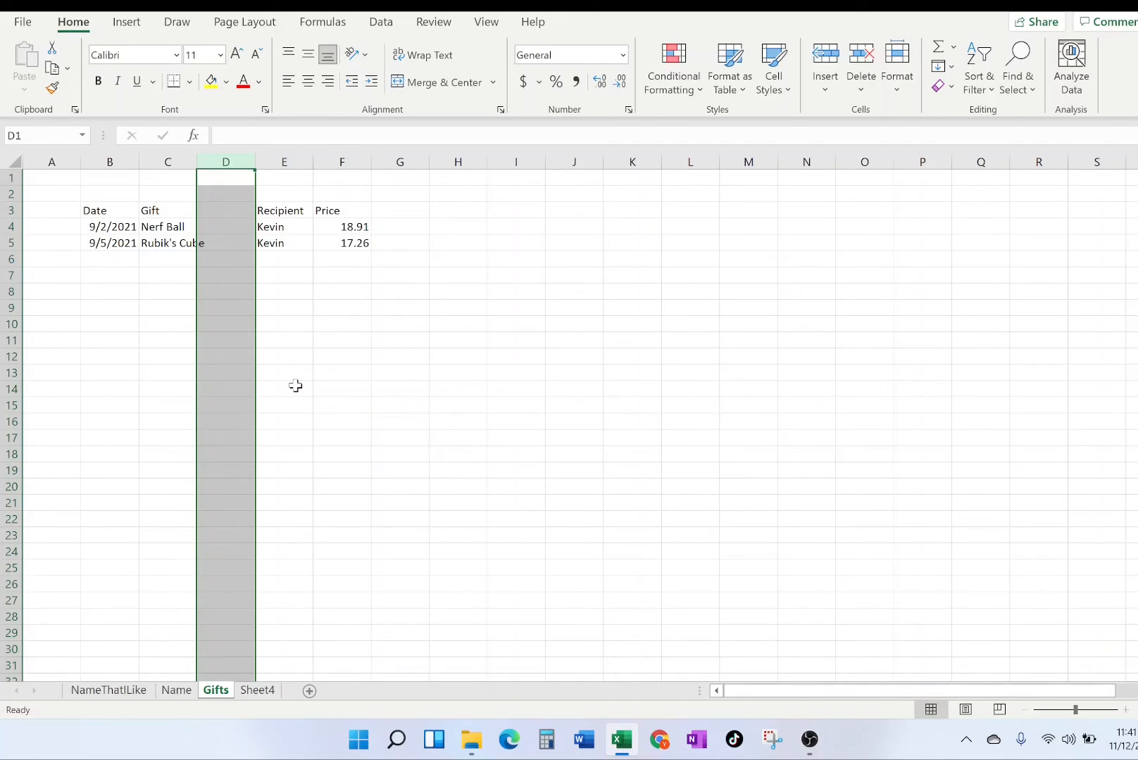
# Enter the header Stores in cell D3, with Ross for the Nerf Ball and Amazon.com for the Rubik's Cube.
pyautogui.click(223, 216)
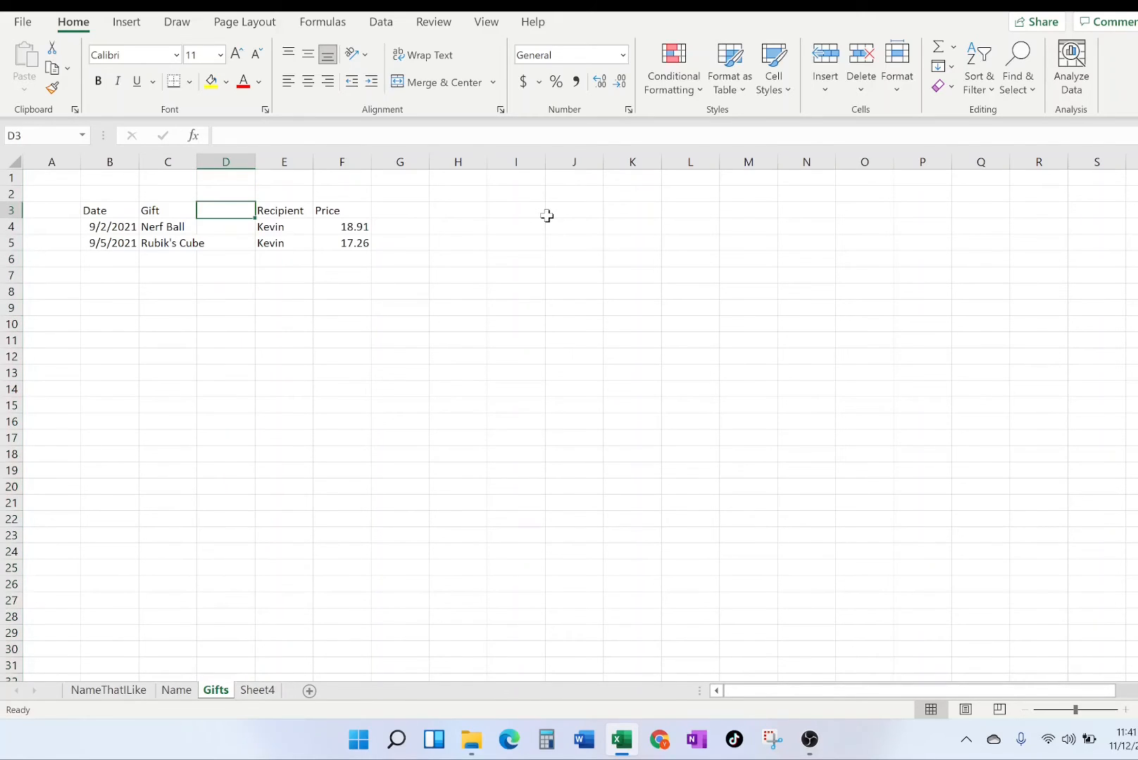
pyautogui.write('Stores')
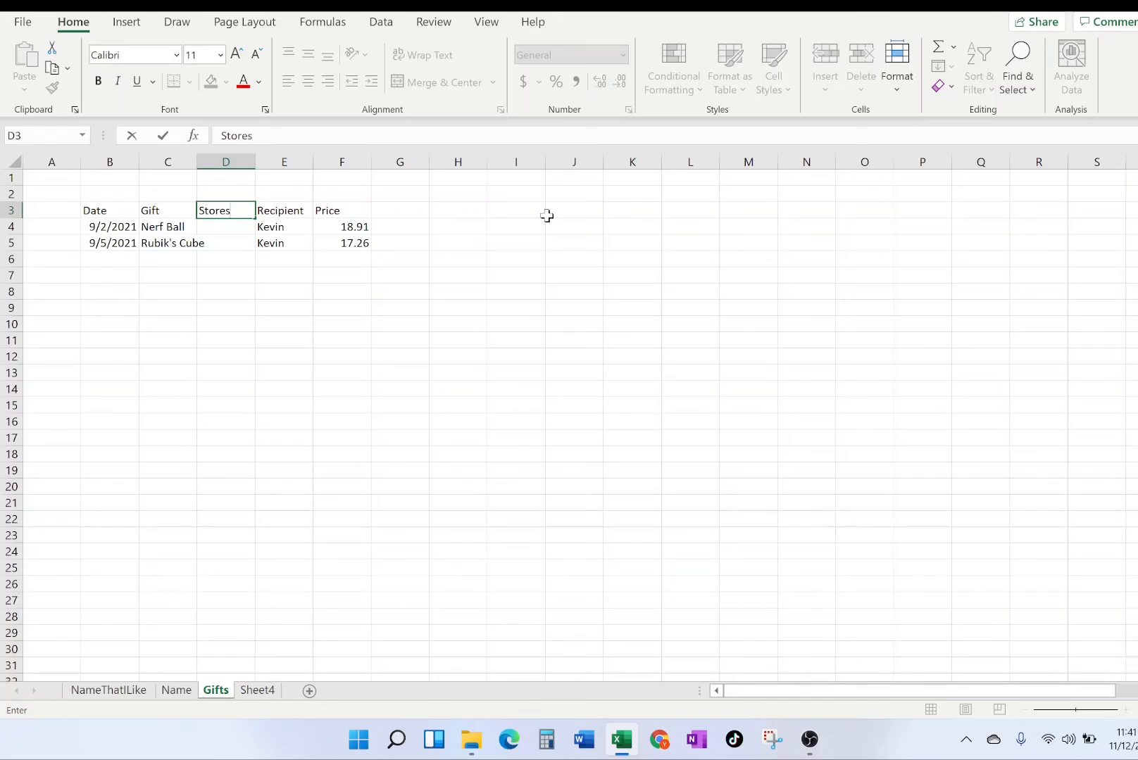
pyautogui.press('Return')
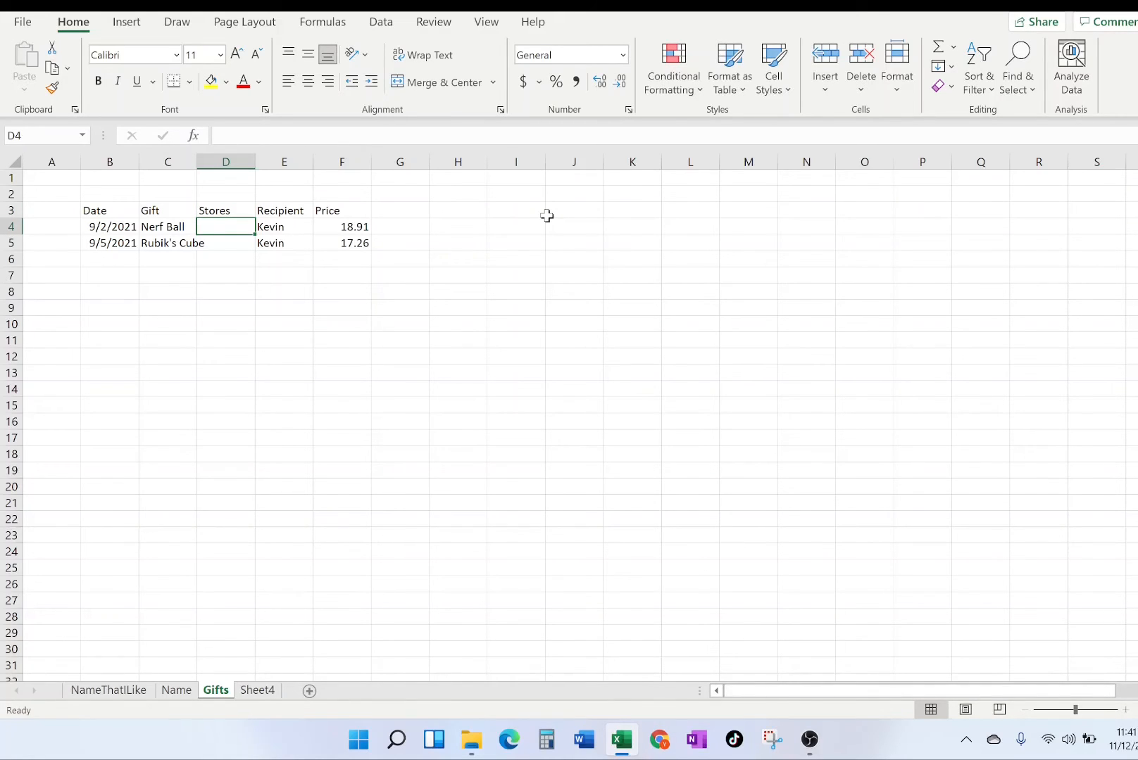
pyautogui.write('Ross')
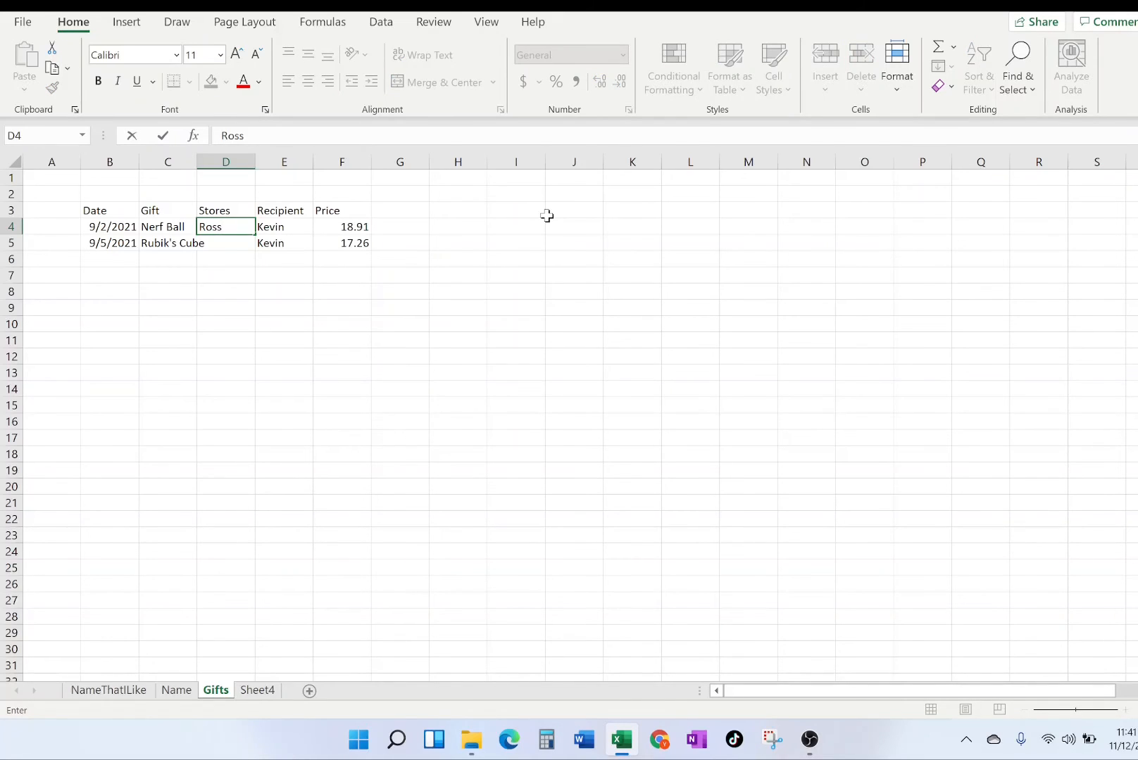
pyautogui.press('Return')
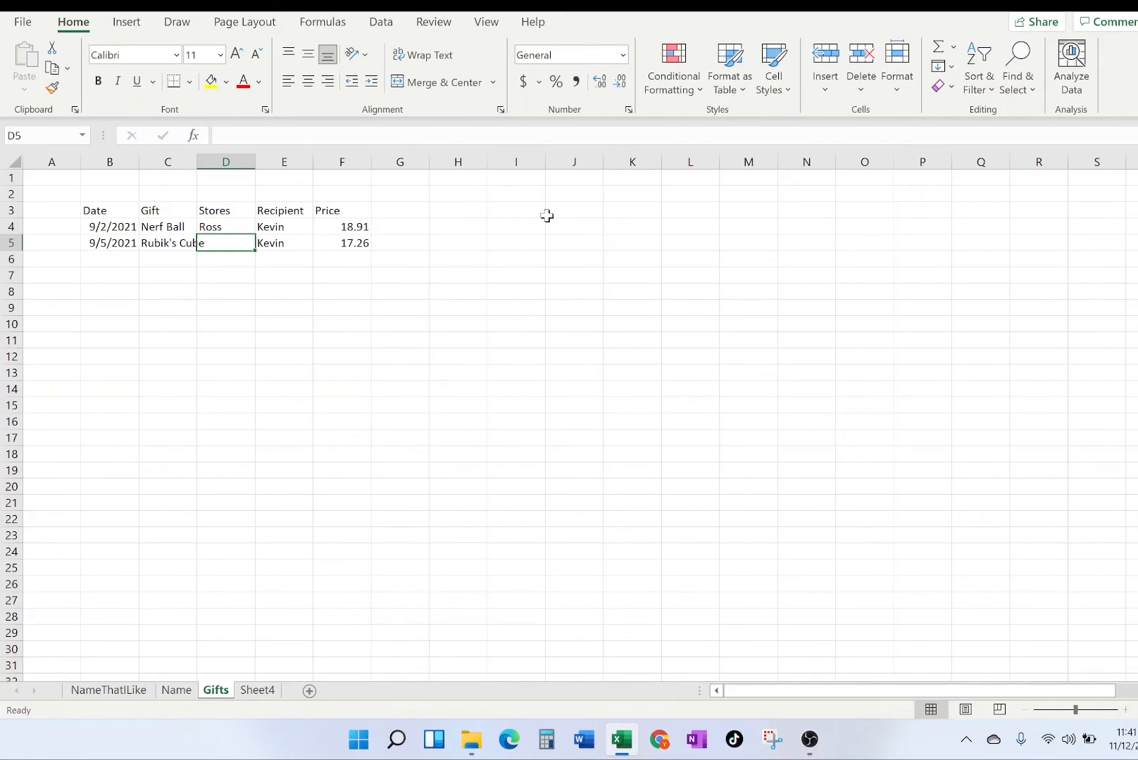
pyautogui.write('Ama')
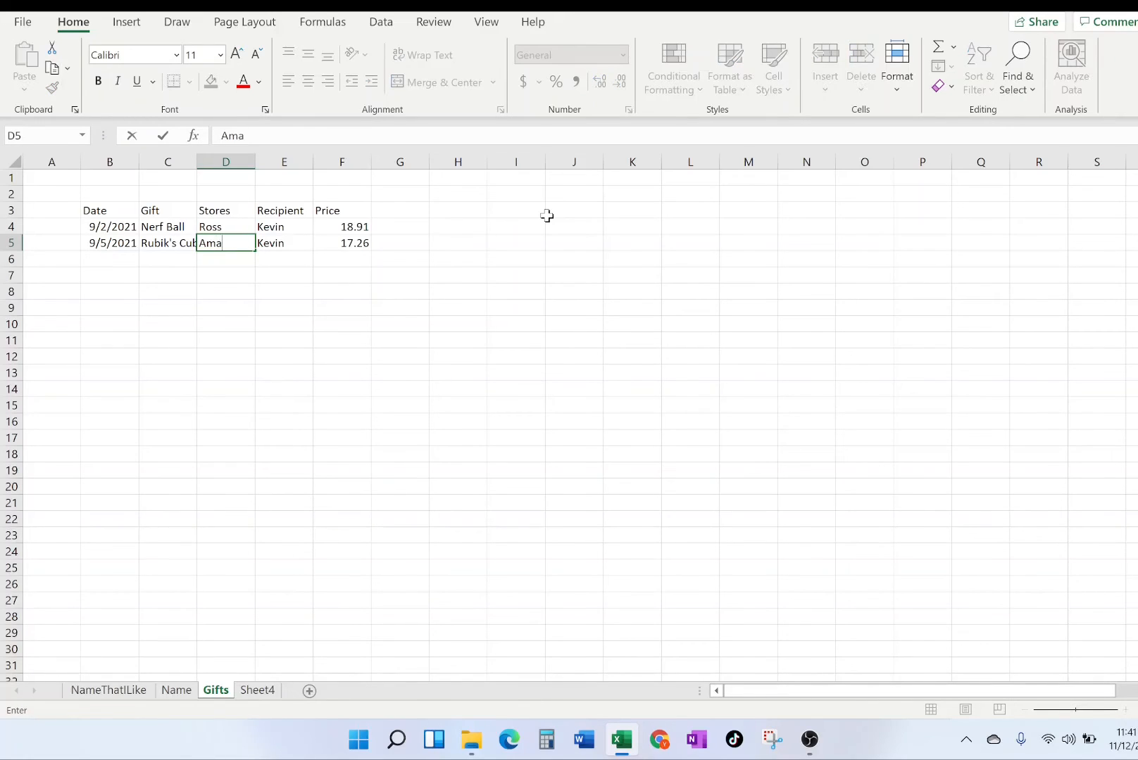
pyautogui.write('zon.com')
pyautogui.press('Return')
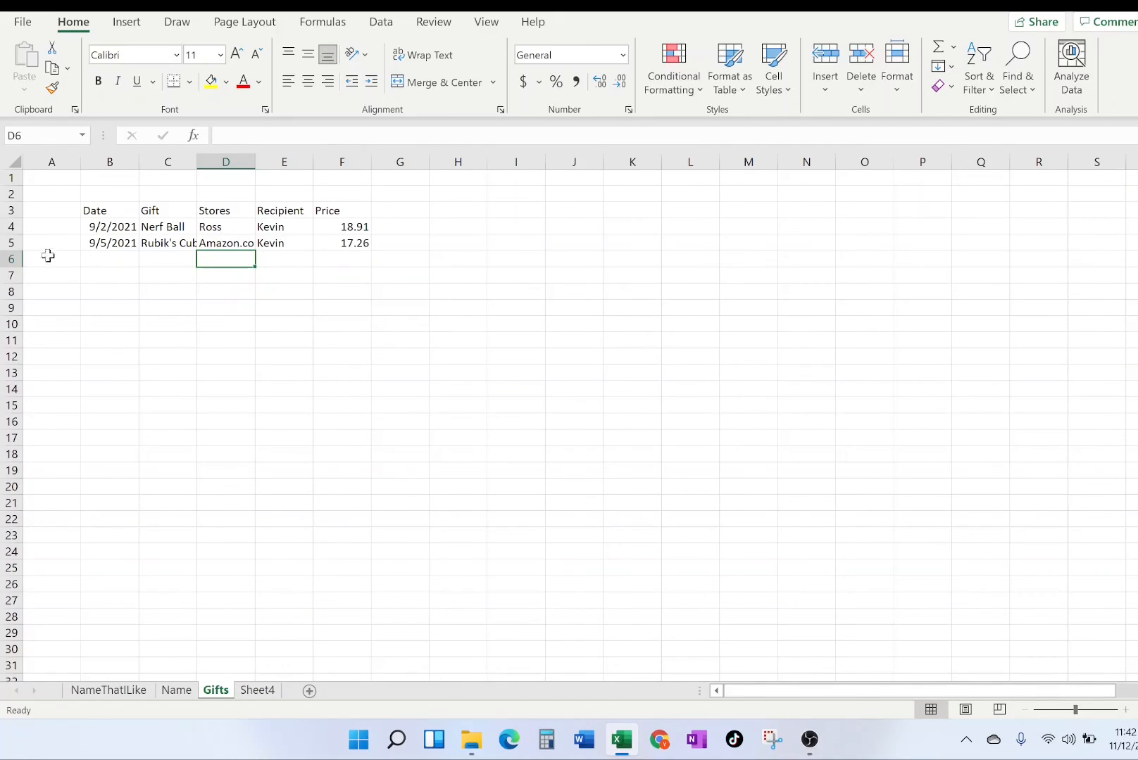
# Insert a blank row above the Rubik's Cube entry and enter a 9/3 date in cell B5.
pyautogui.click(9, 242)
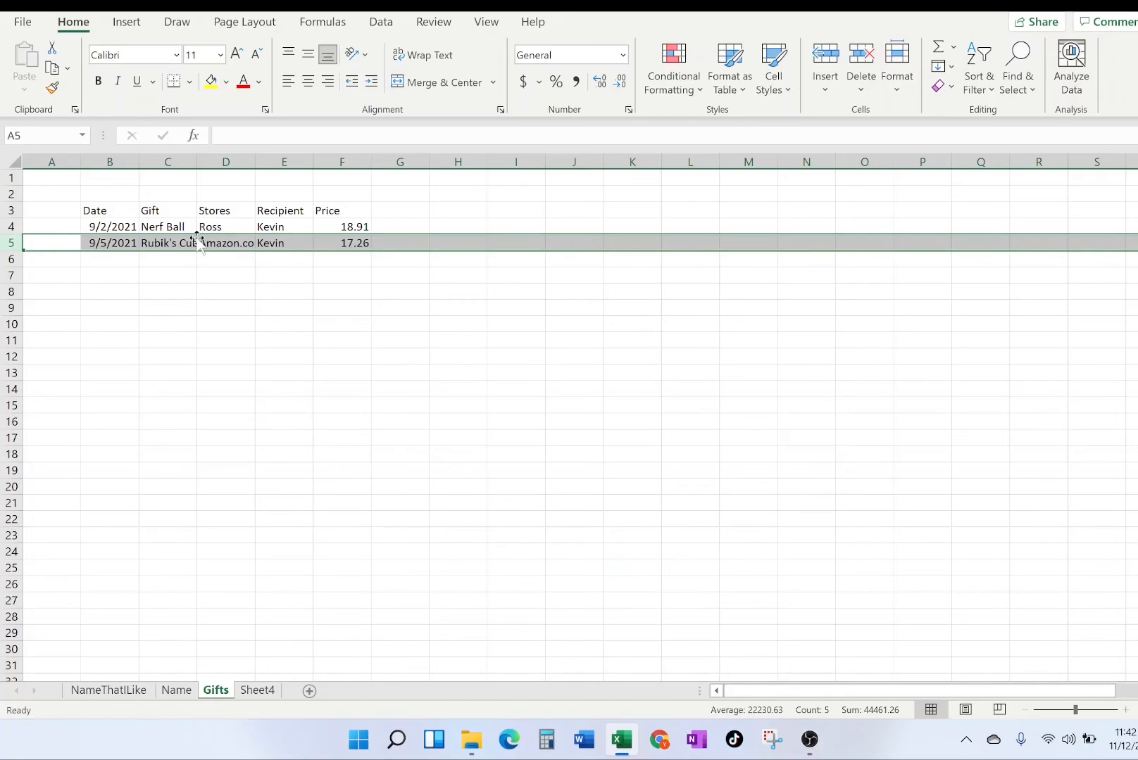
pyautogui.rightClick(283, 241)
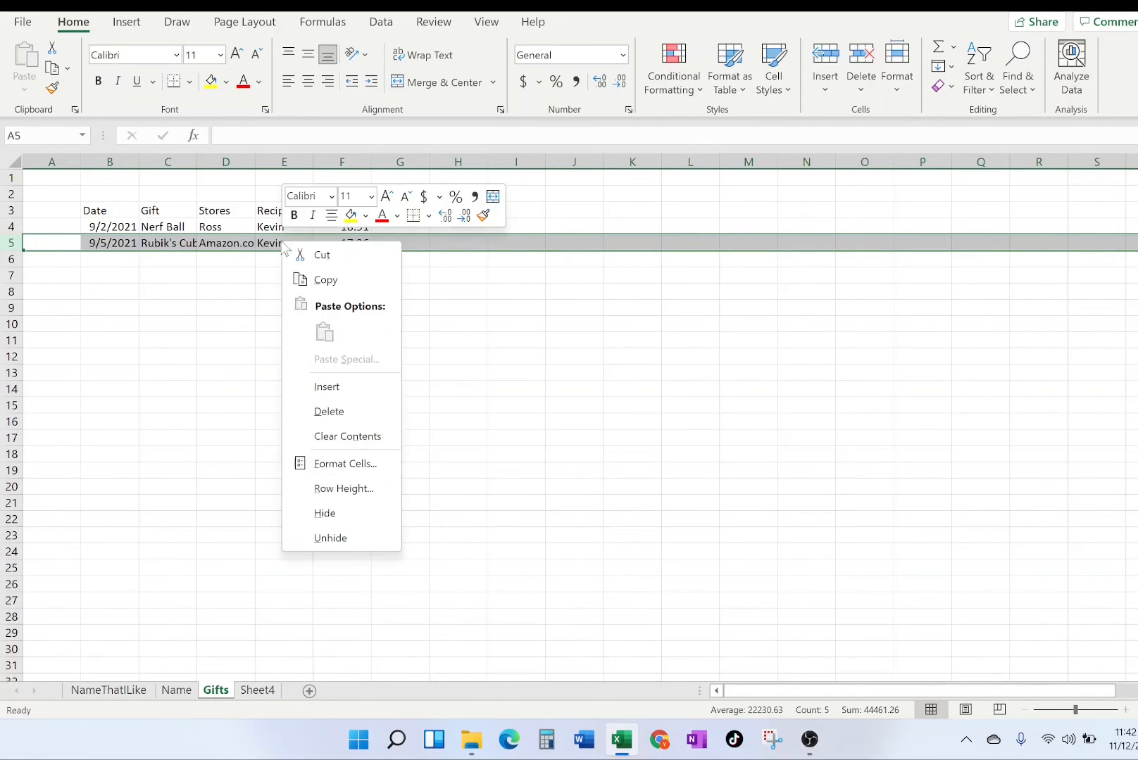
pyautogui.click(314, 389)
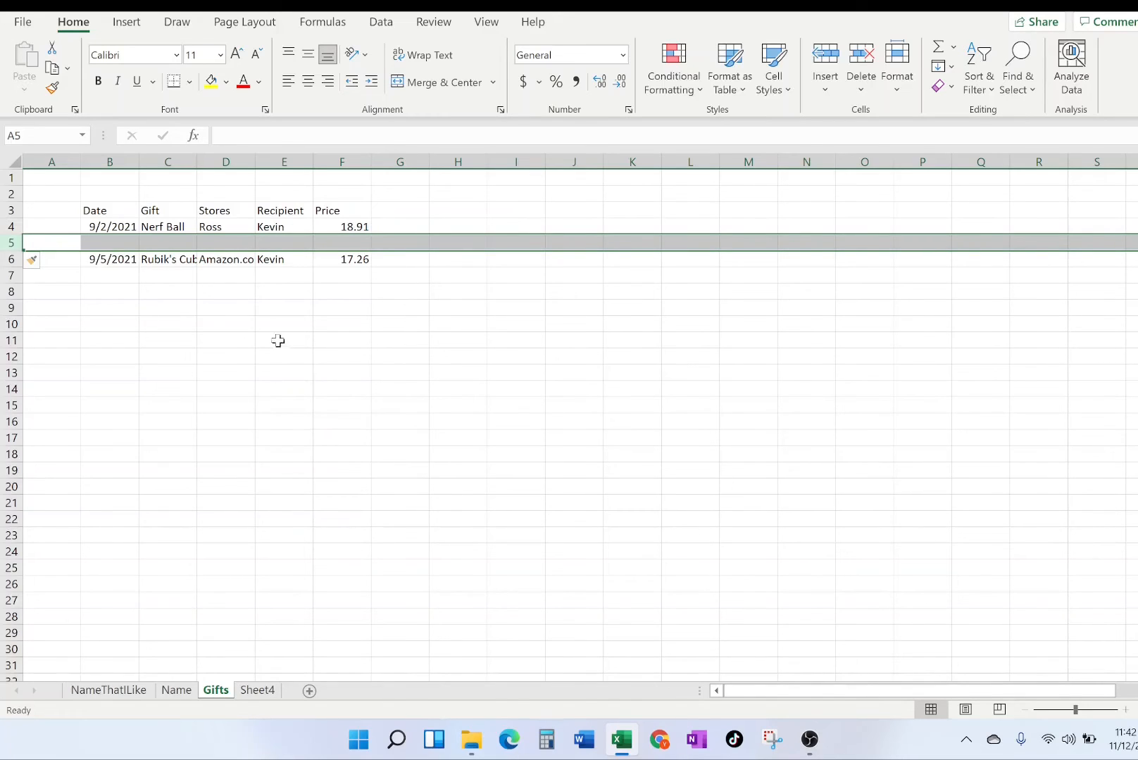
pyautogui.click(110, 242)
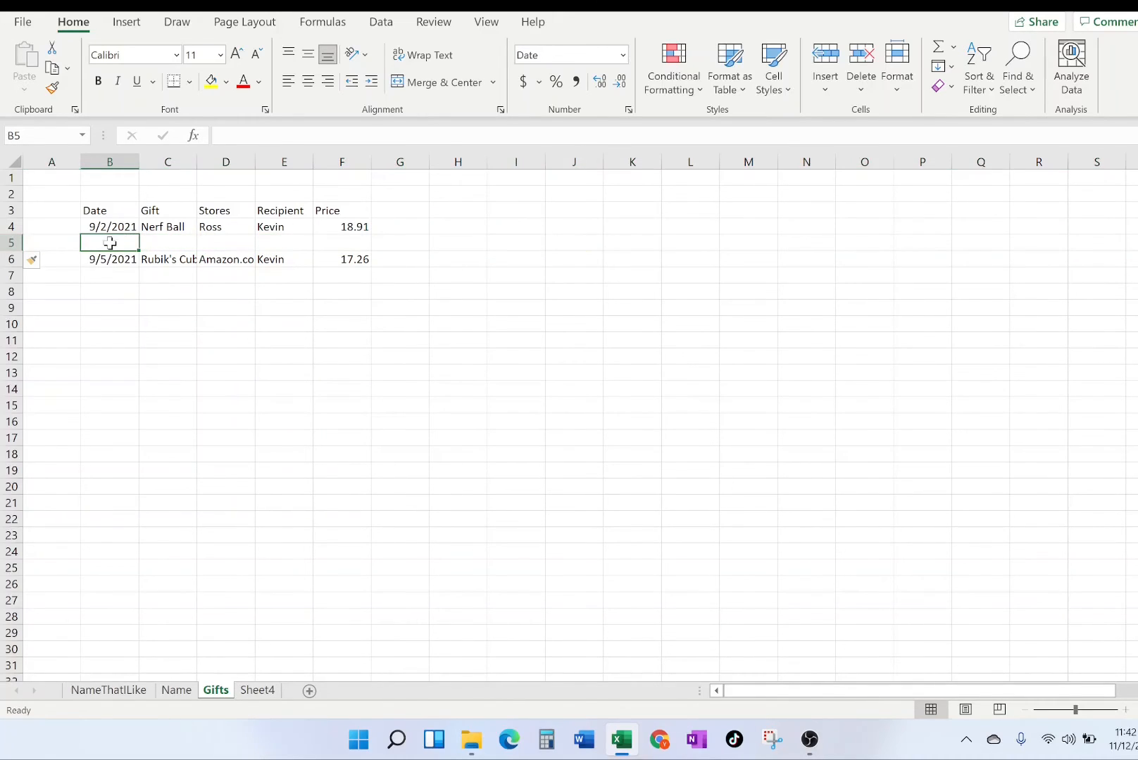
pyautogui.write('9/3')
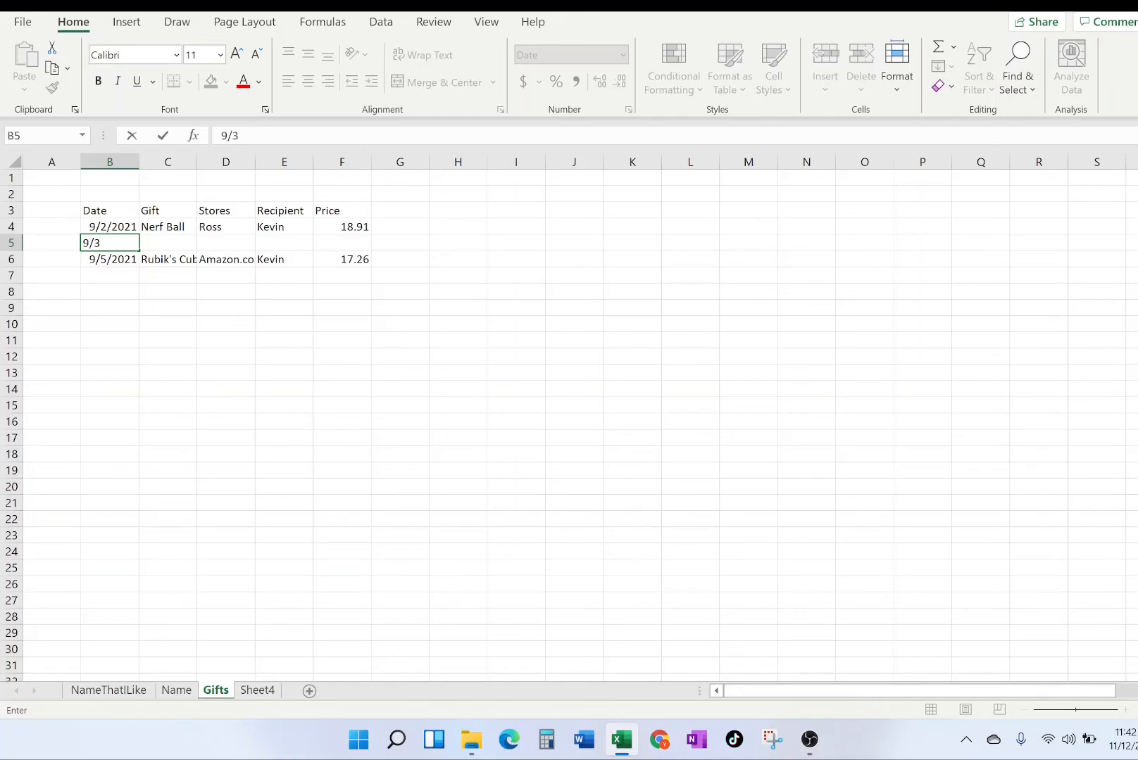
pyautogui.write('/201')
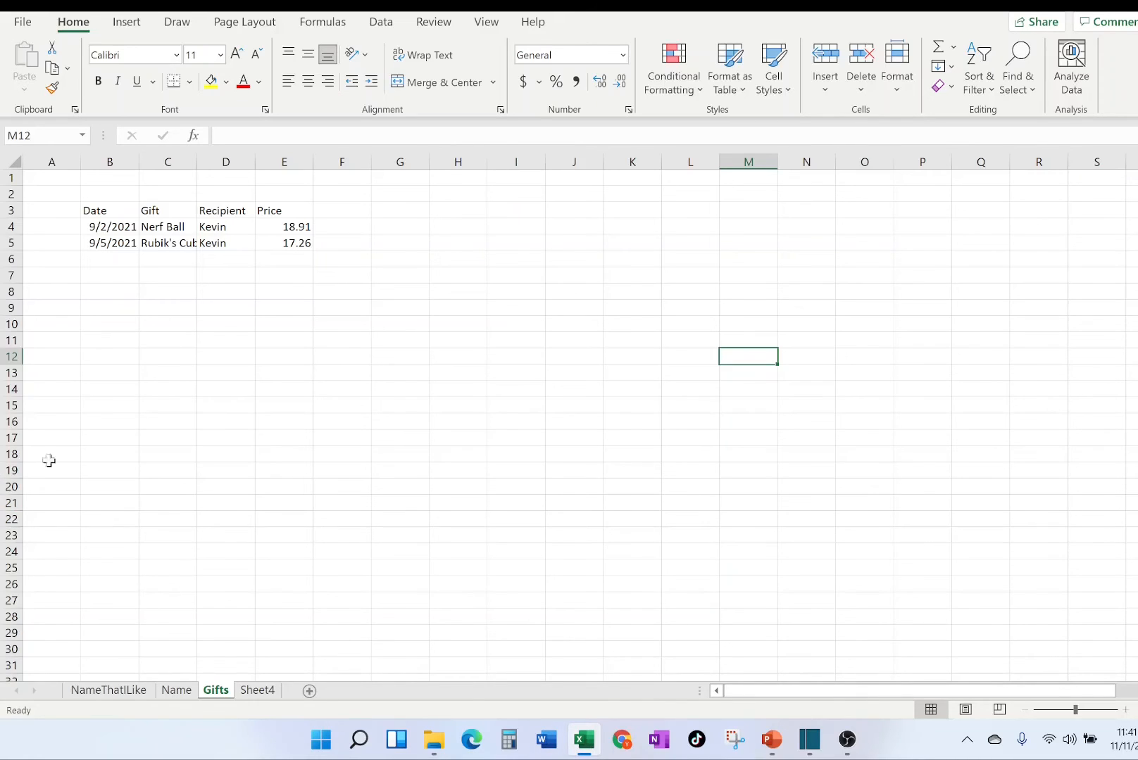
# Enter the header Number of Gifts in cell A3 and the value 1 in cell A4.
pyautogui.click(56, 211)
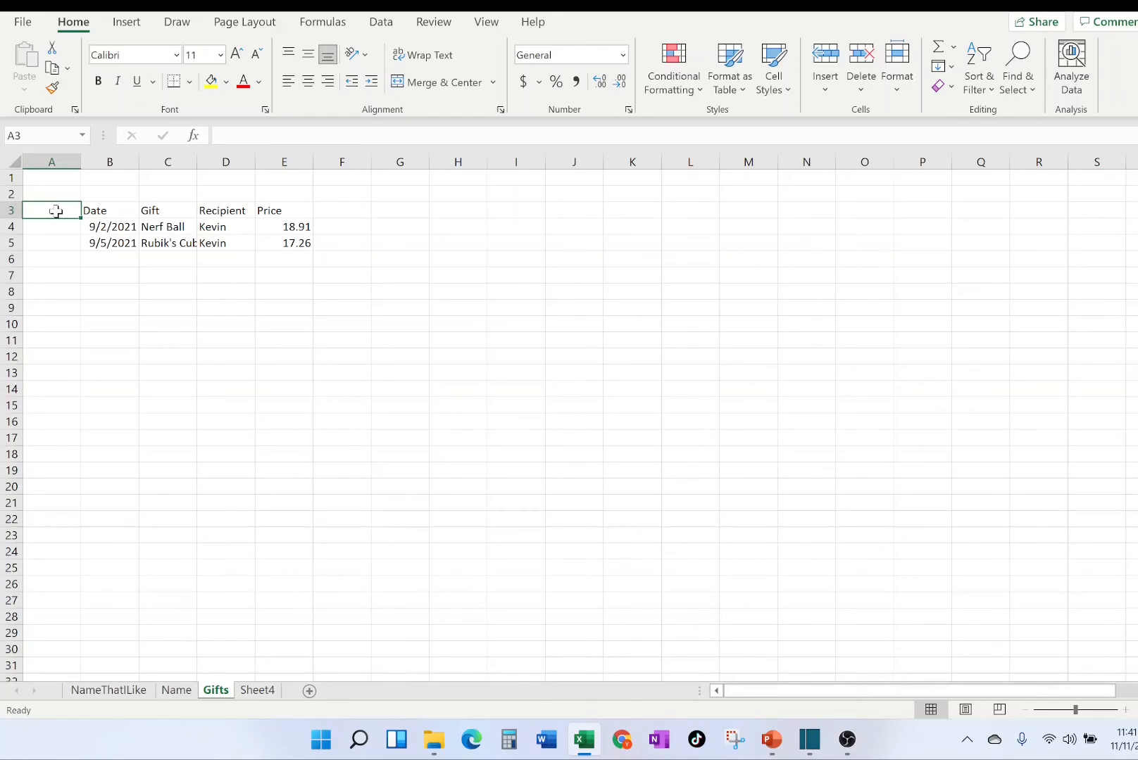
pyautogui.write('Num')
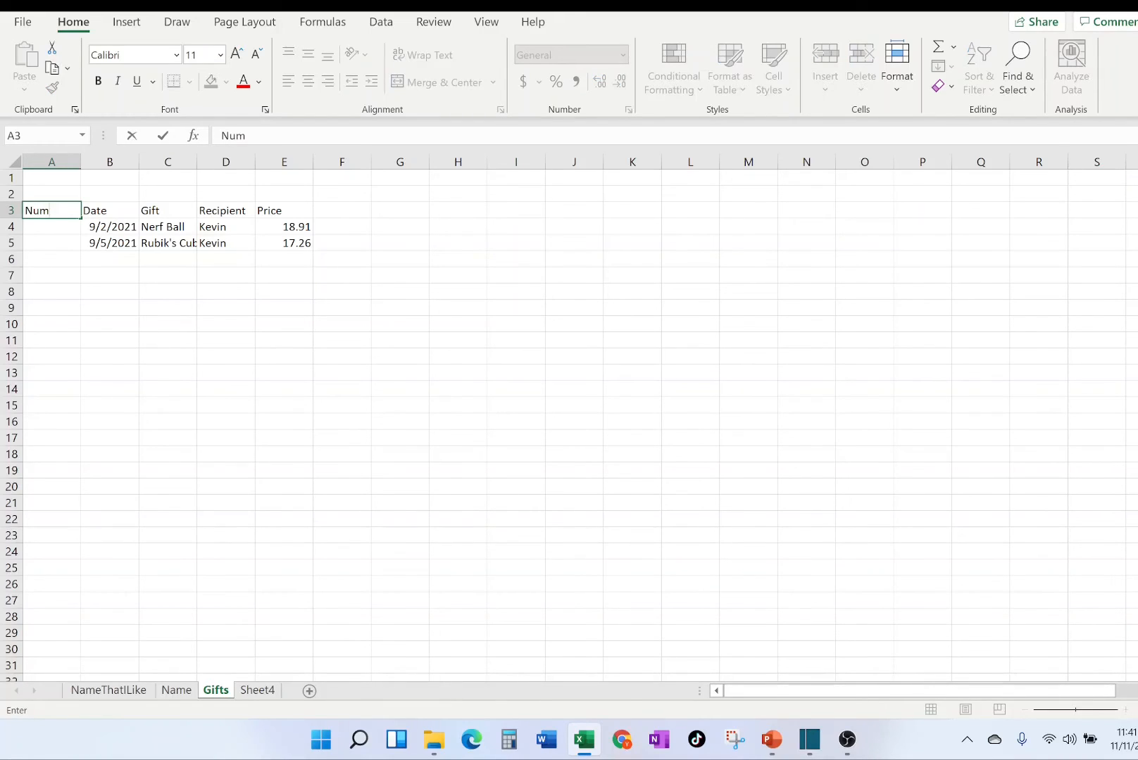
pyautogui.write('ber of Gifts')
pyautogui.press('Return')
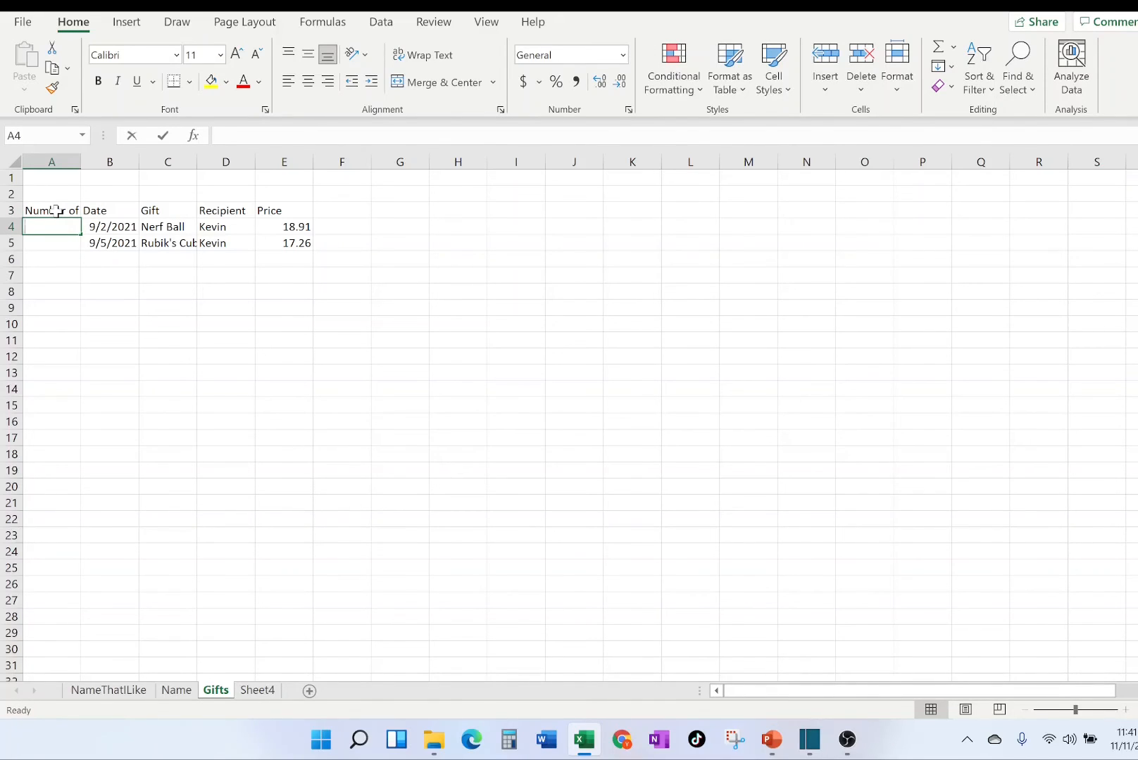
pyautogui.write('1')
pyautogui.press('Return')
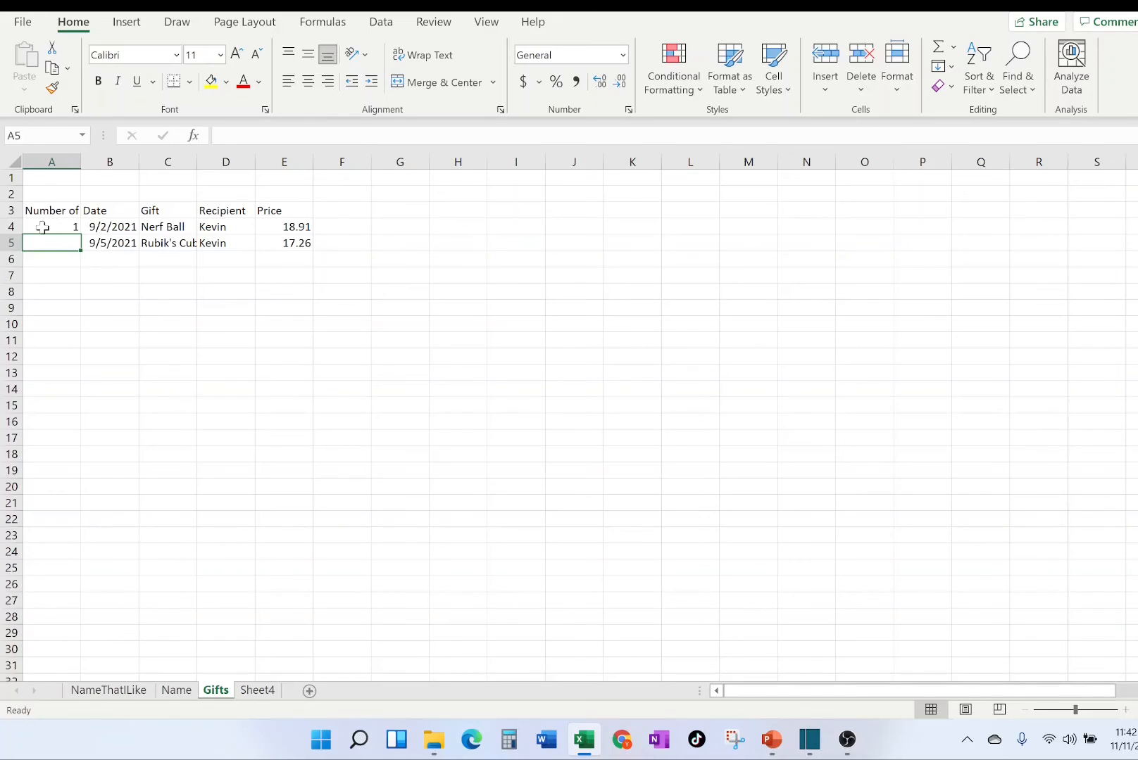
# Fill the value 1 from cell A4 down to A13, and undo the fill.
pyautogui.click(42, 227)
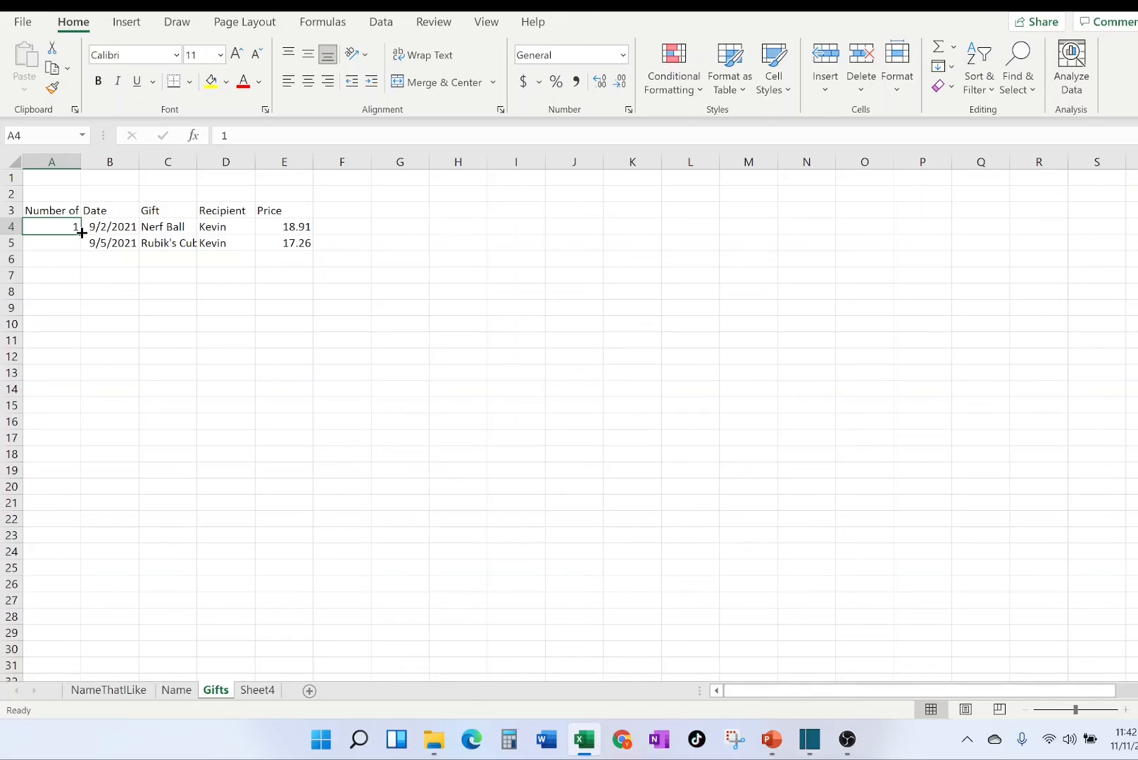
pyautogui.moveTo(81, 232); pyautogui.dragTo(81, 232)
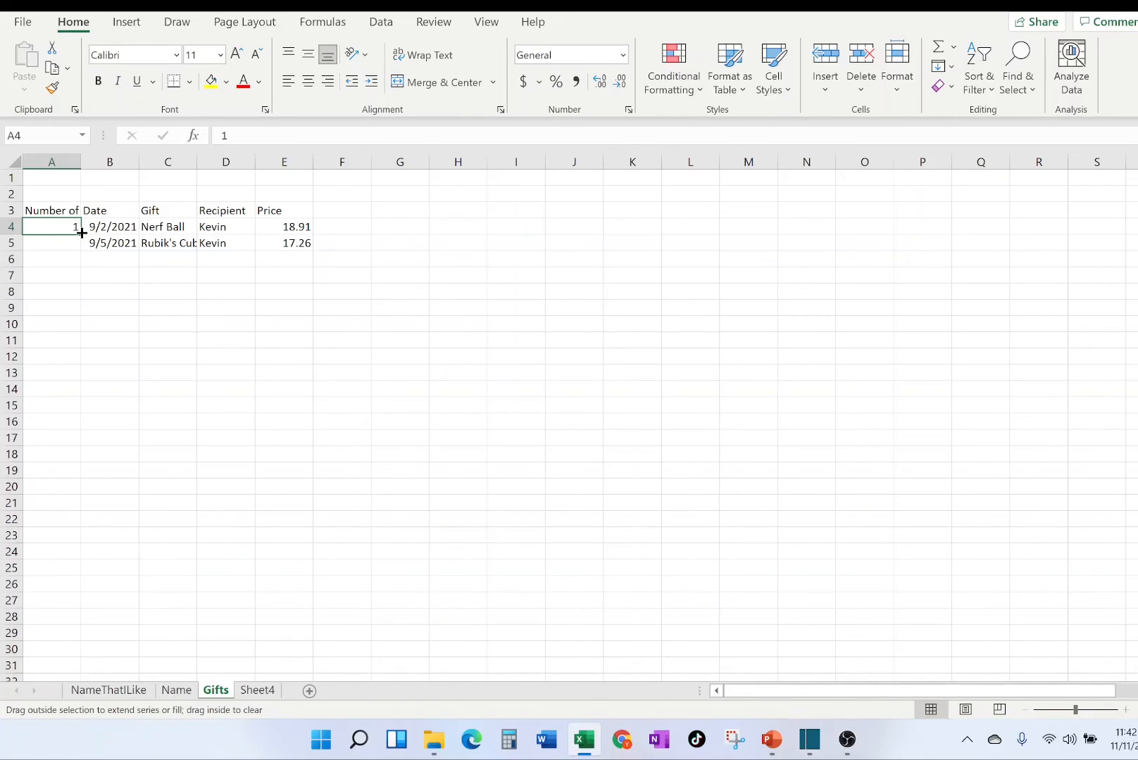
pyautogui.moveTo(81, 232); pyautogui.dragTo(67, 382)
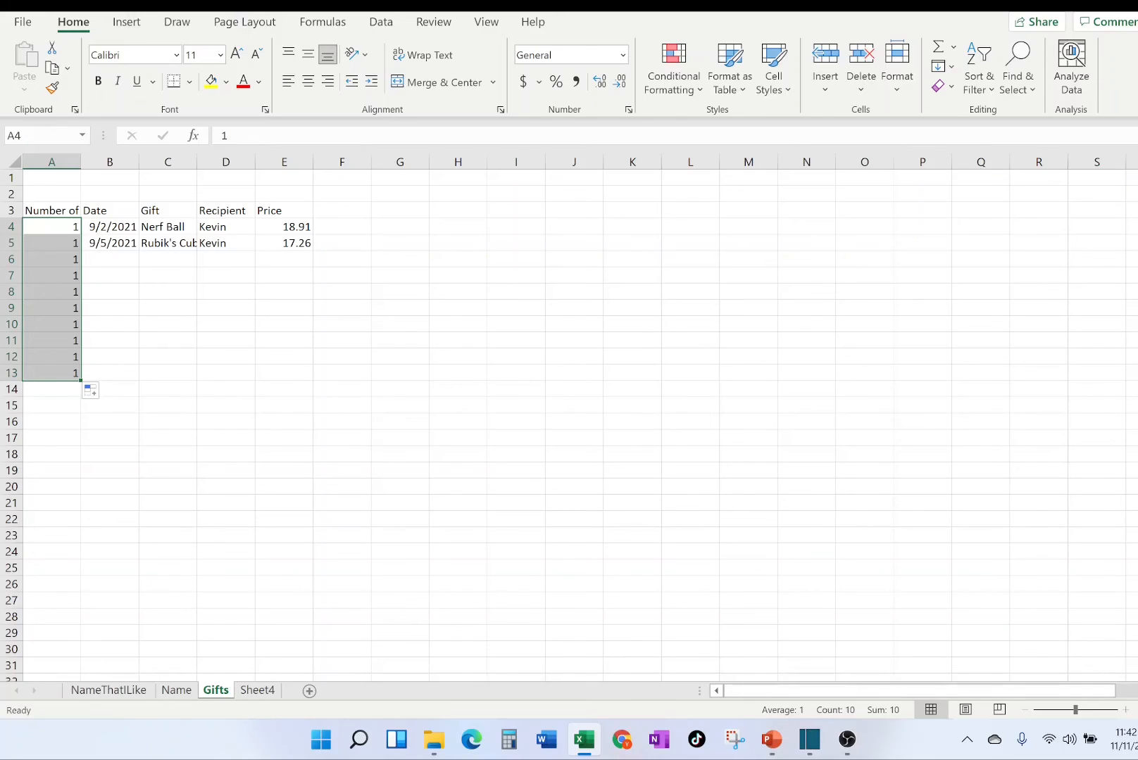
pyautogui.hotkey('ctrl', 'z')
pyautogui.click(36, 272)
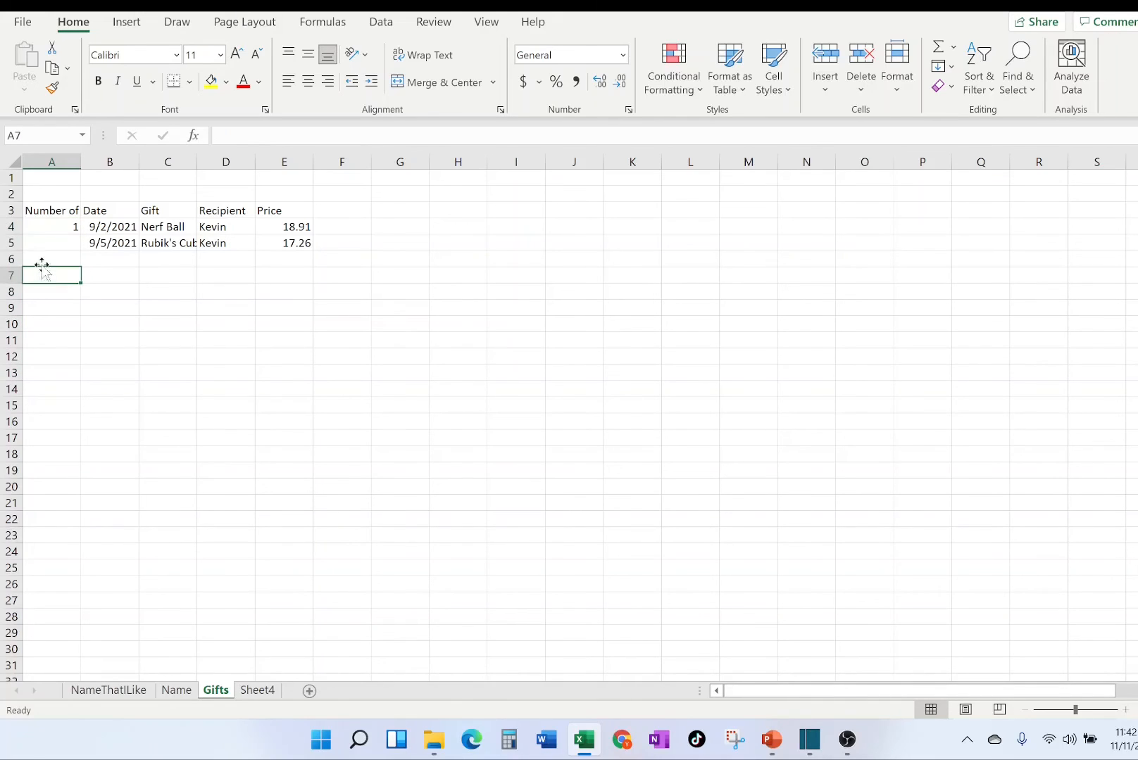
# Fill column A from A4 down to A33 with an incrementing number series from 1 to 30.
pyautogui.click(59, 224)
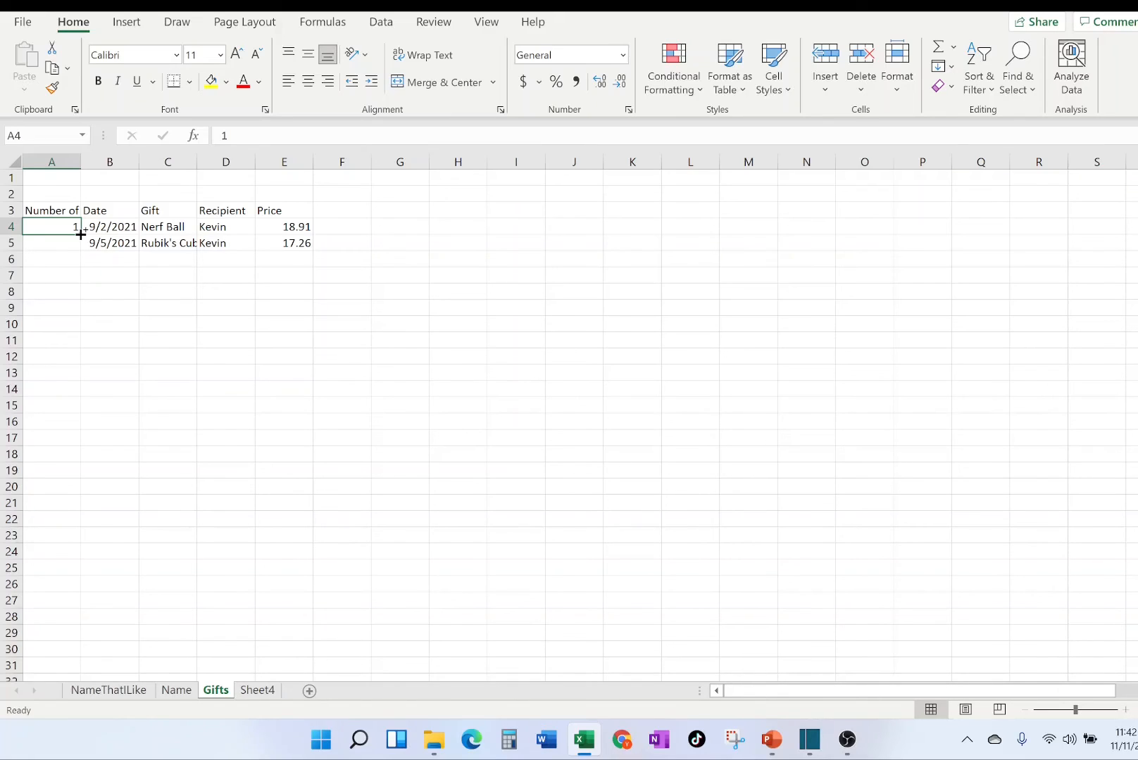
pyautogui.moveTo(80, 235); pyautogui.dragTo(64, 535)
pyautogui.press('ctrl')
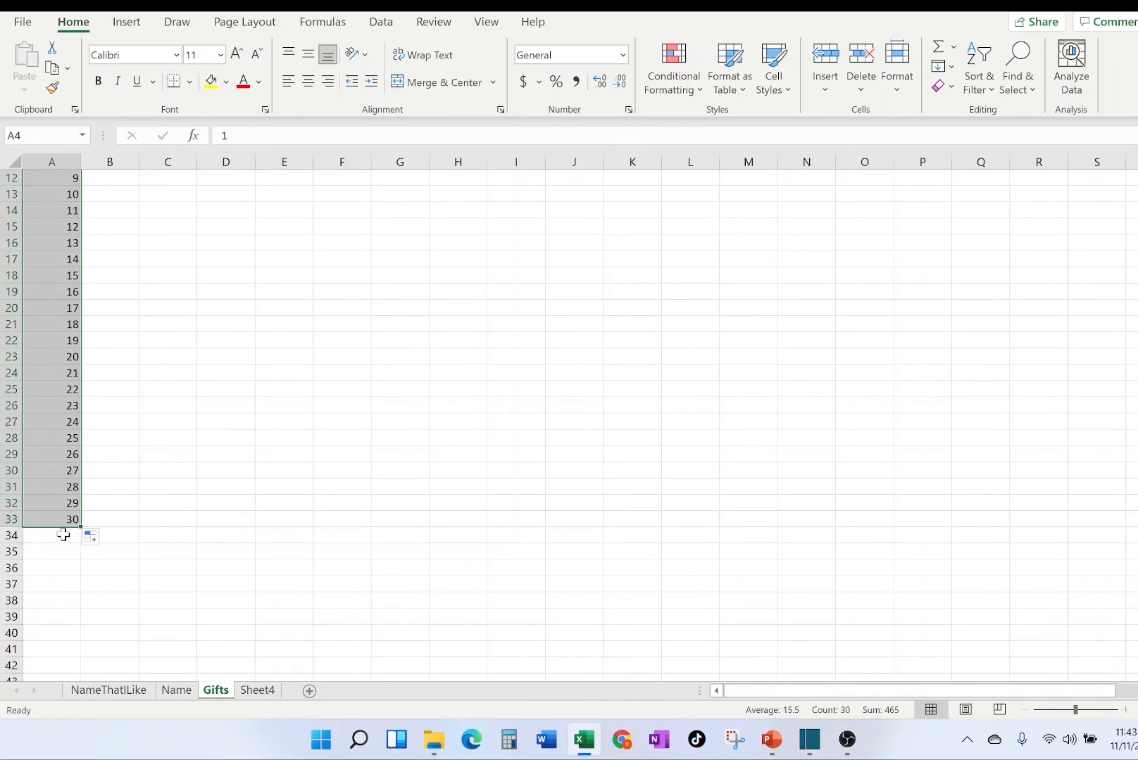
pyautogui.scroll(4, 148, 429)
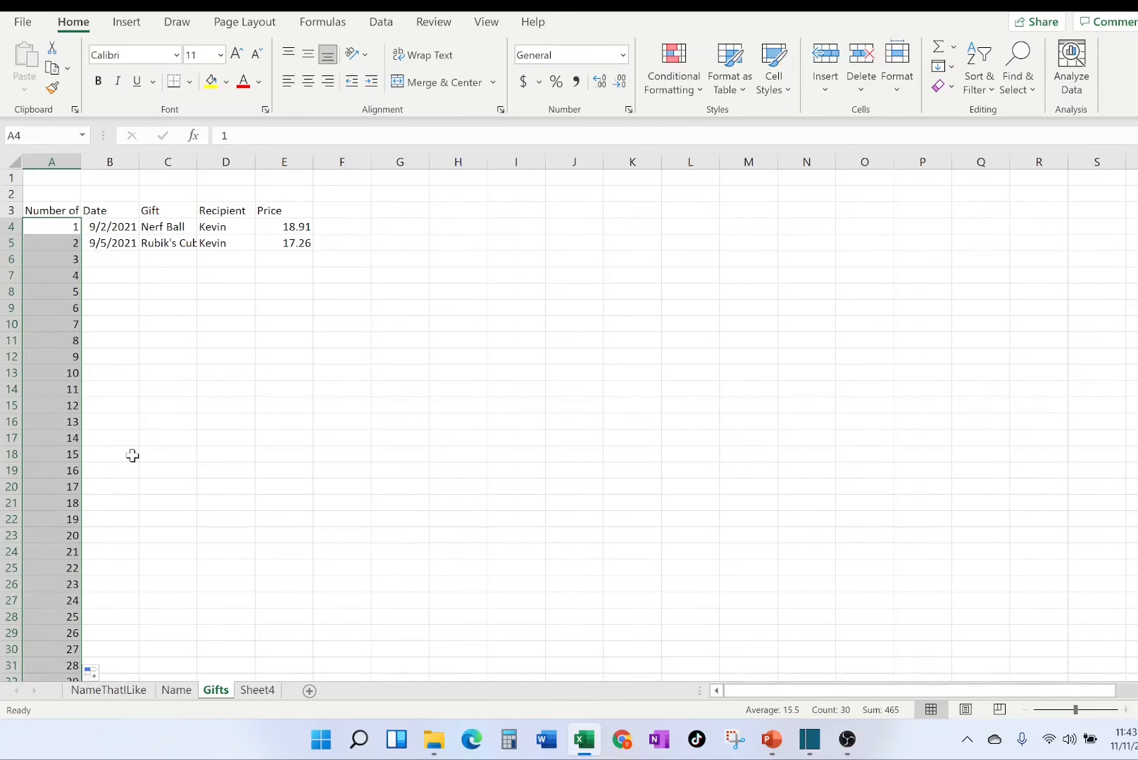
pyautogui.scroll(-2, 133, 457)
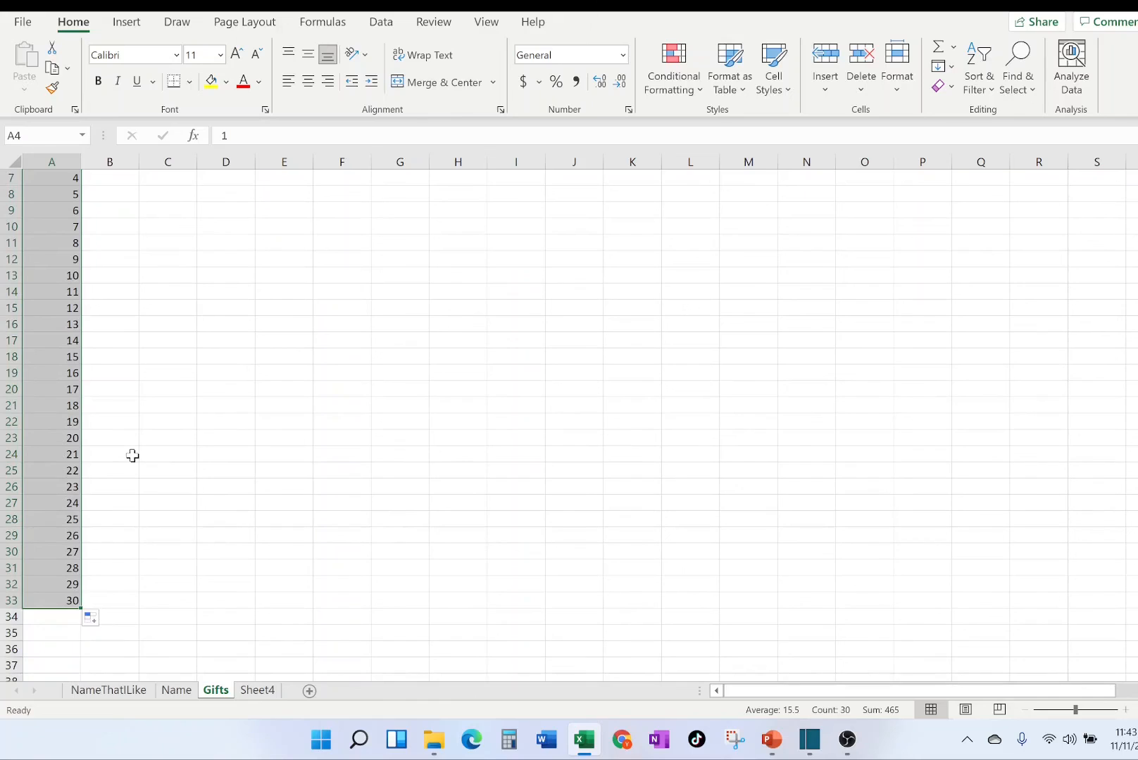
pyautogui.scroll(2, 132, 456)
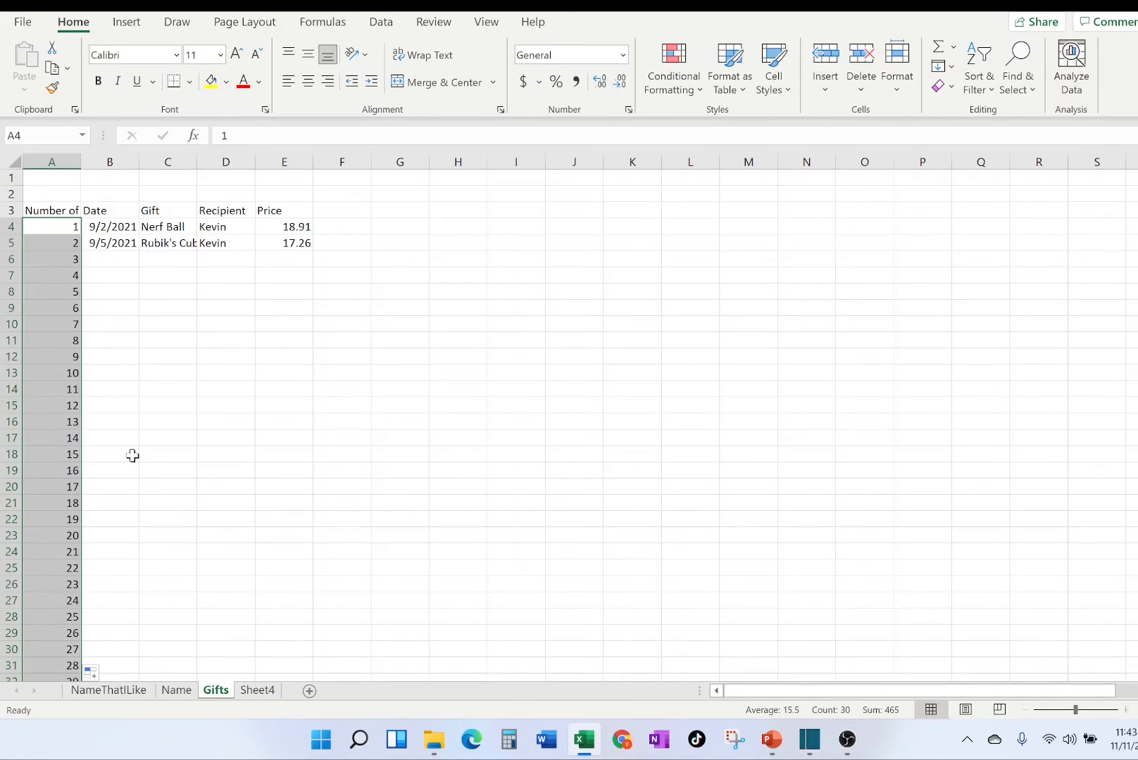